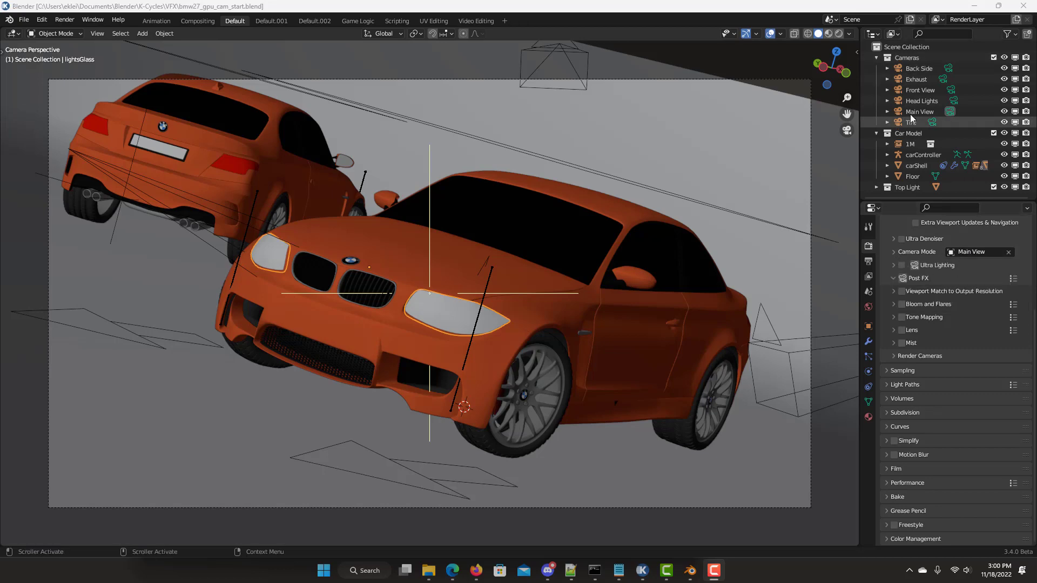
Step: Preview the Head Lights camera, return to Main View, and show its 1920 × 1080 at 100% resolution
left_click(954, 251)
left_click(936, 299)
left_click(966, 251)
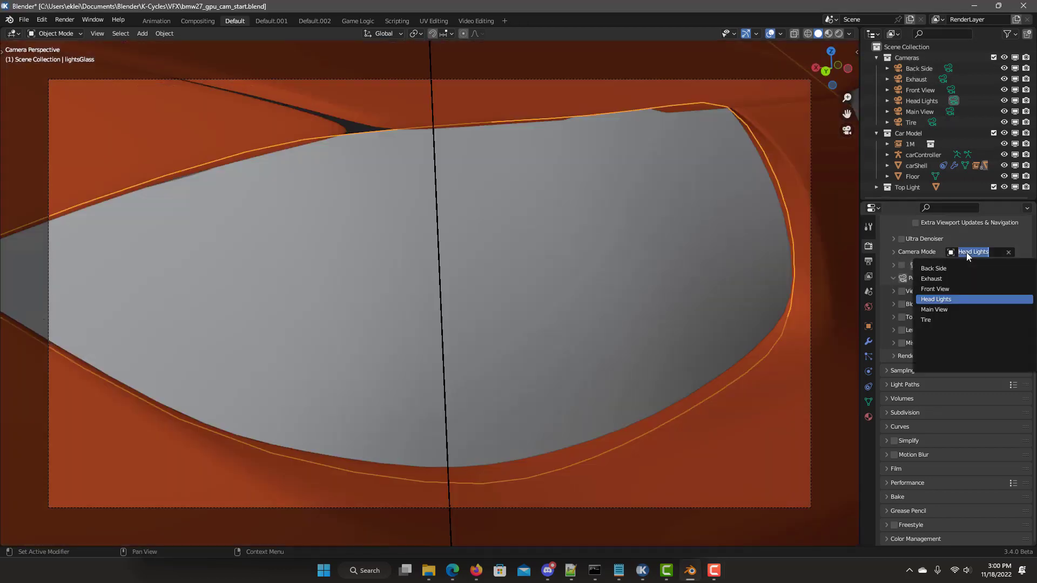
left_click(948, 309)
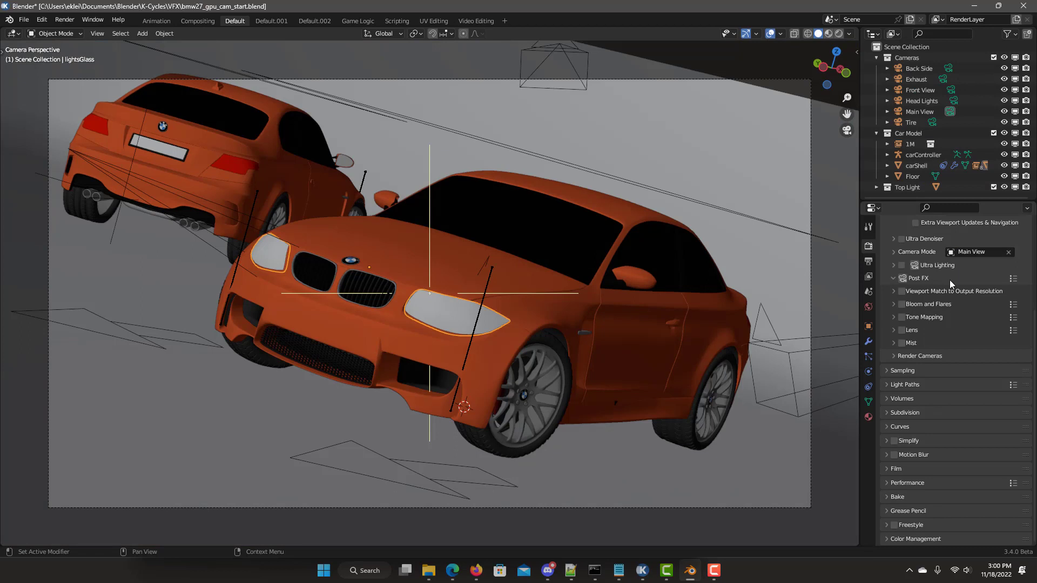
left_click(892, 252)
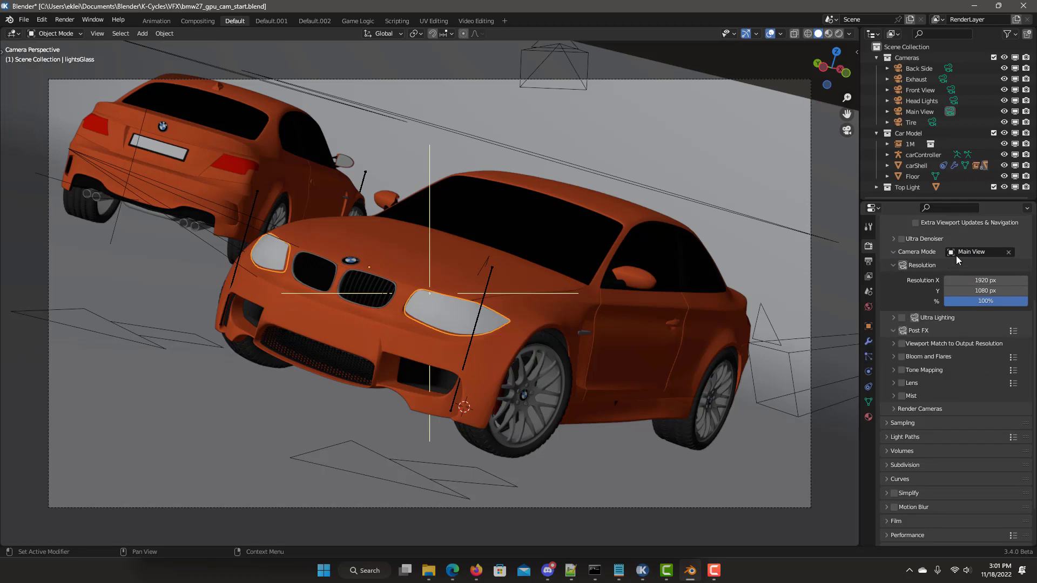
Step: Switch to Rendered shading and enable Main View's own Post FX with Bloom and Flares
left_click(892, 265)
left_click(838, 33)
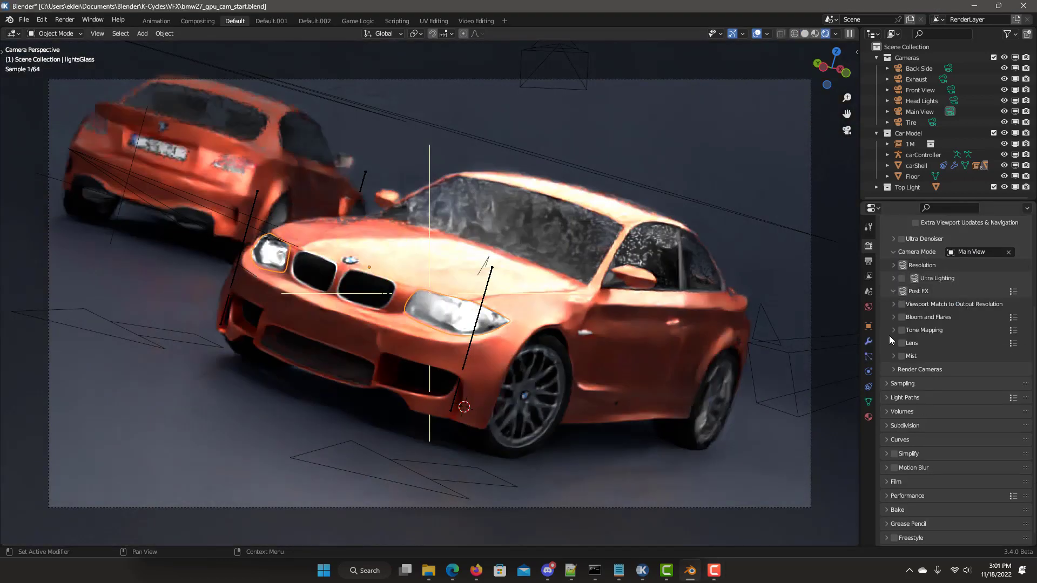
left_click(903, 292)
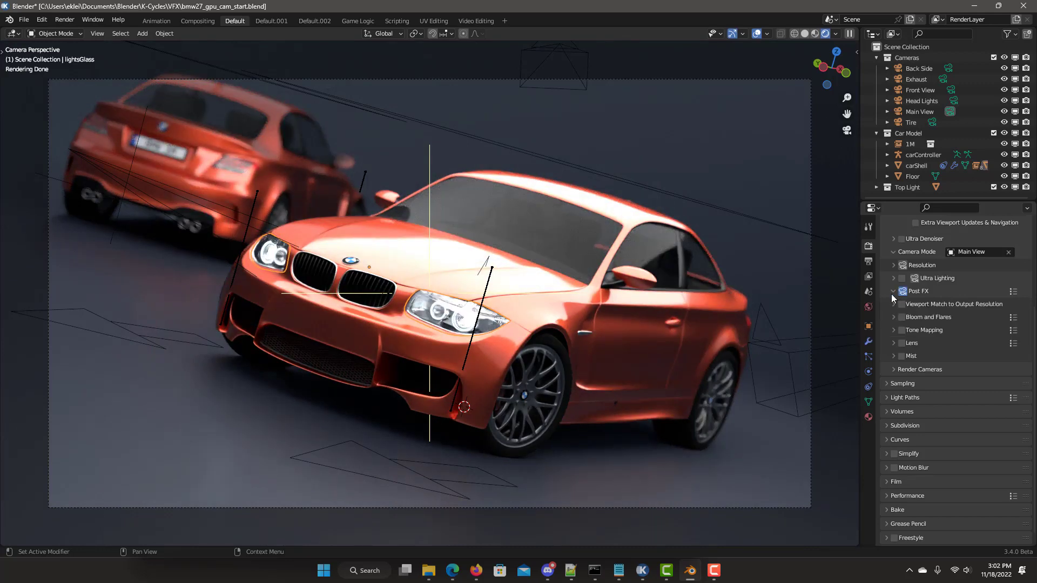
scroll(893, 291, "up", 3)
left_click(901, 369)
left_click(893, 369)
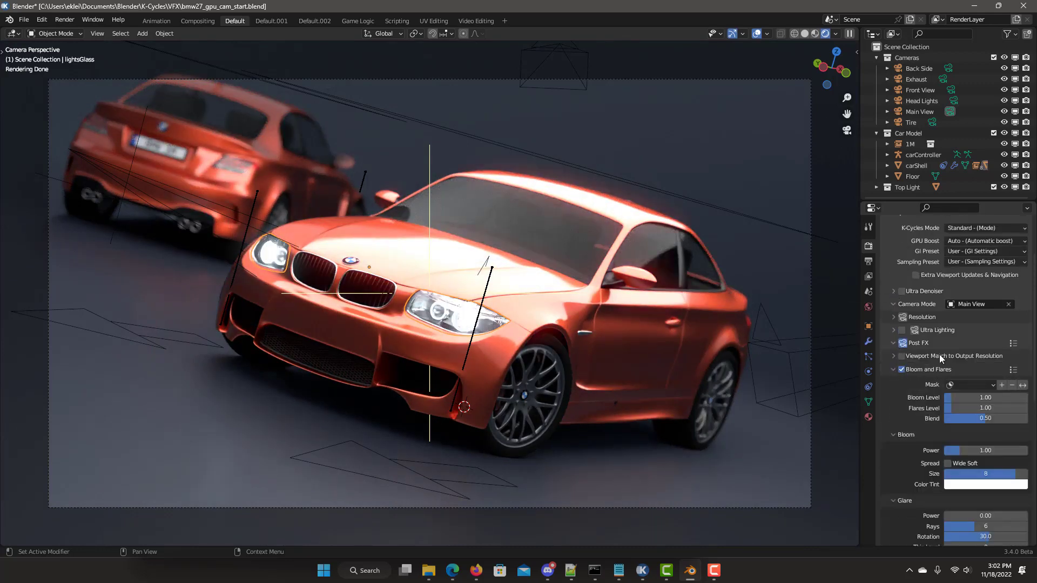
scroll(940, 351, "down", 2)
Step: Set Bloom Power 2 and Glare Power 0.5, masked to lightsGlass
left_click(972, 407)
type("2")
key("Return")
left_click(983, 472)
type("0.5")
key("Return")
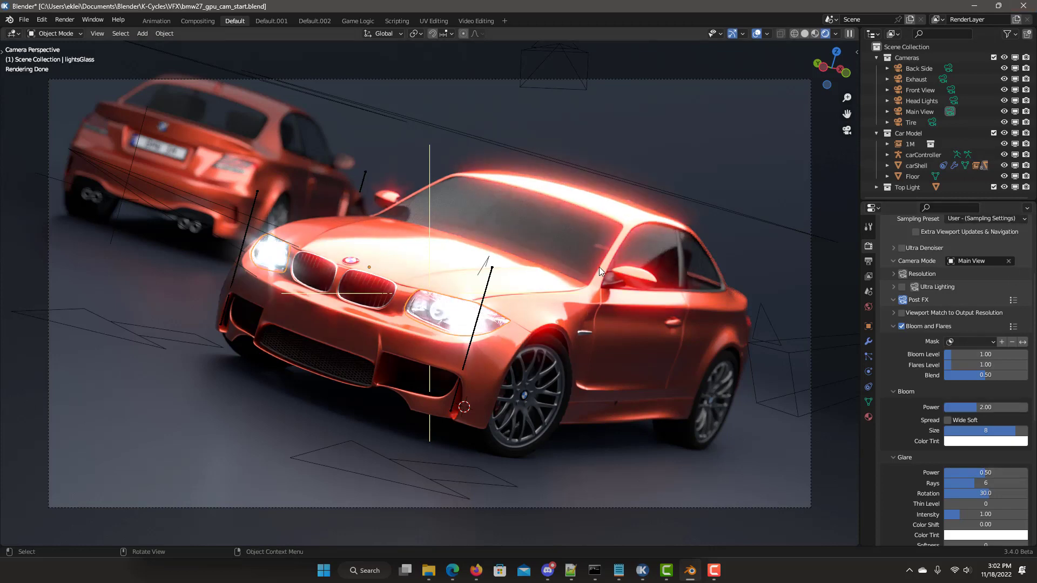
type("lightsGlass")
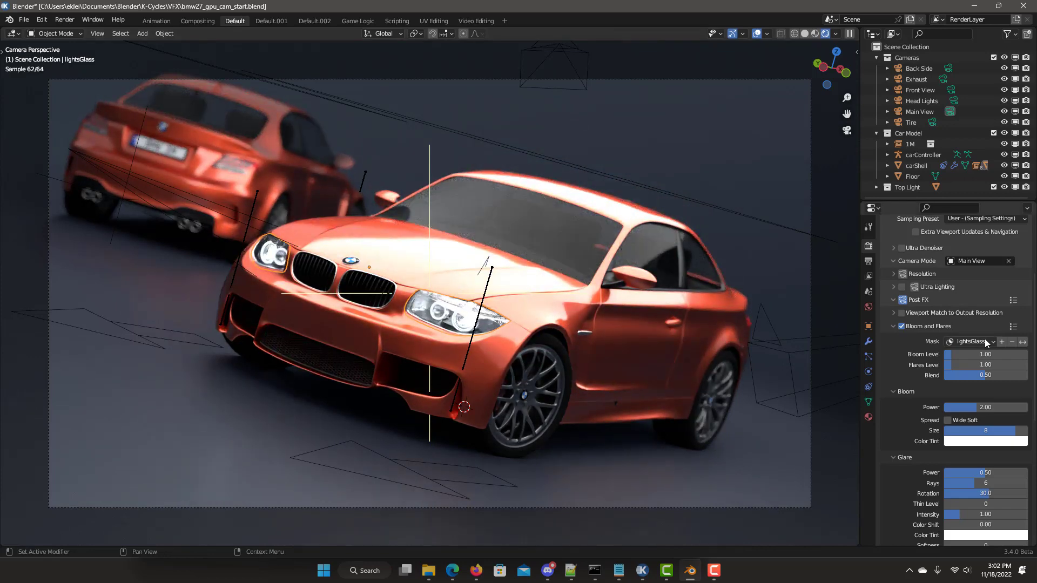
Step: Enable Tone Mapping with exposure 0.5 and contrast 1.2
left_click(894, 326)
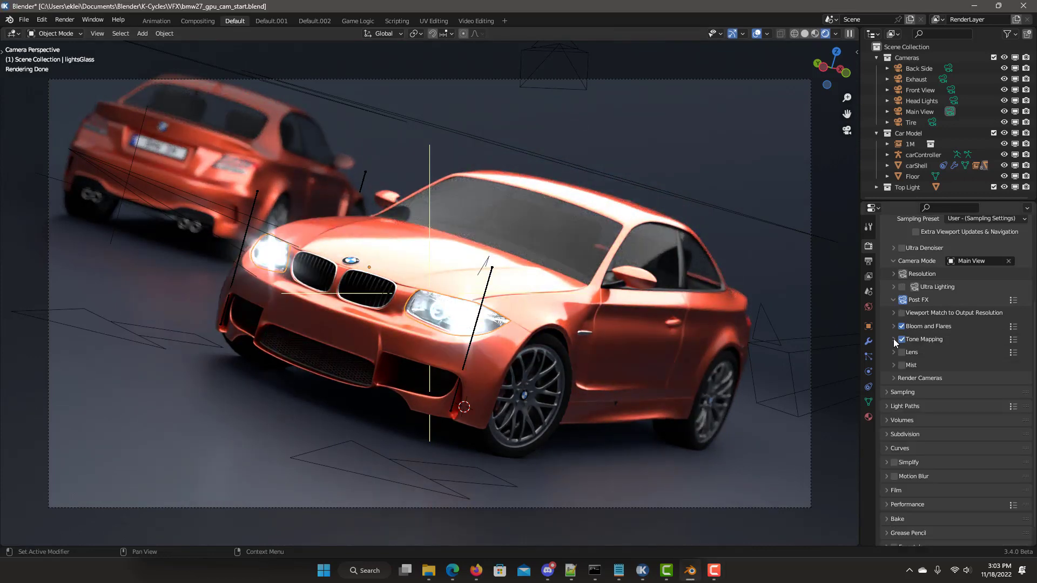
left_click(894, 339)
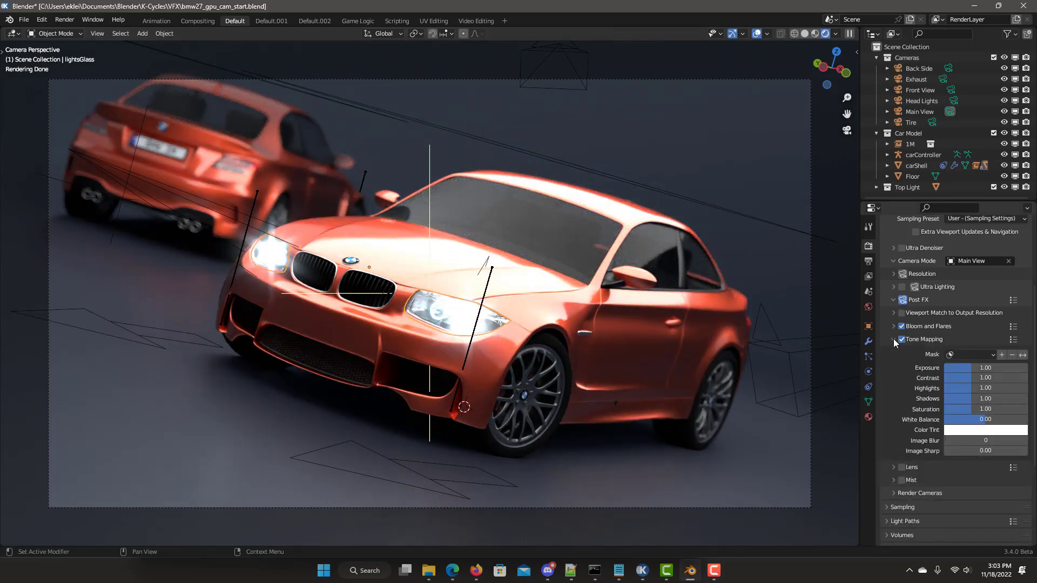
left_click(980, 370)
type("0.5")
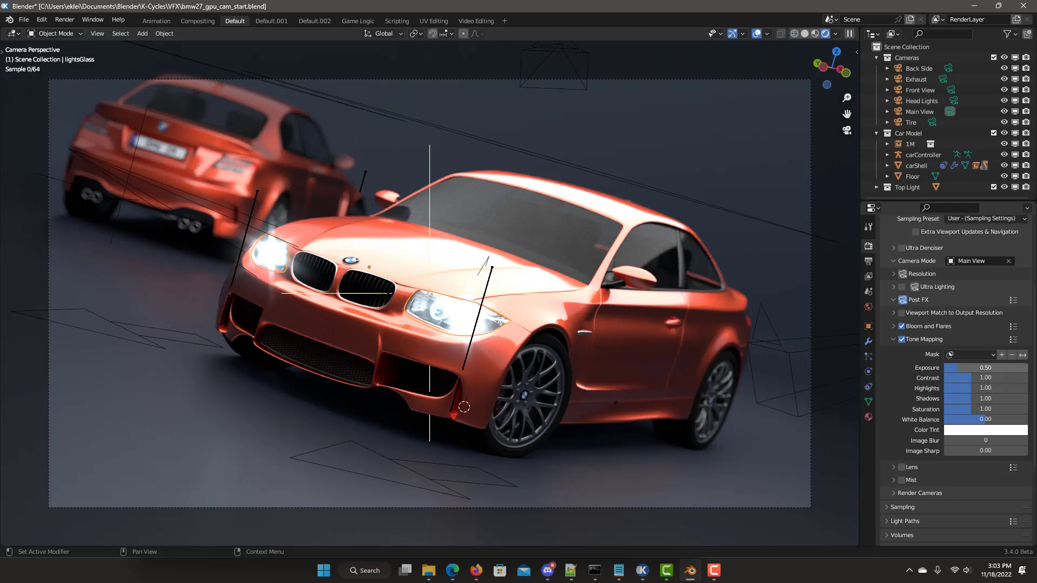
key("Tab")
type("1.2")
key("Return")
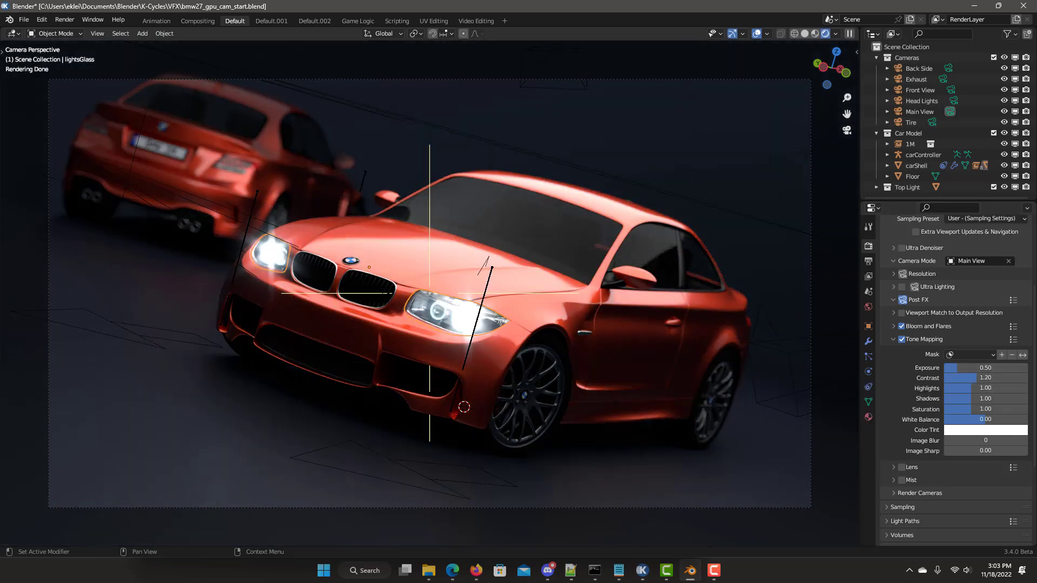
Step: Set tone mapping saturation 0.7 and white balance -0.9, masked to carShell
left_click(980, 409)
type("0.7")
key("Tab")
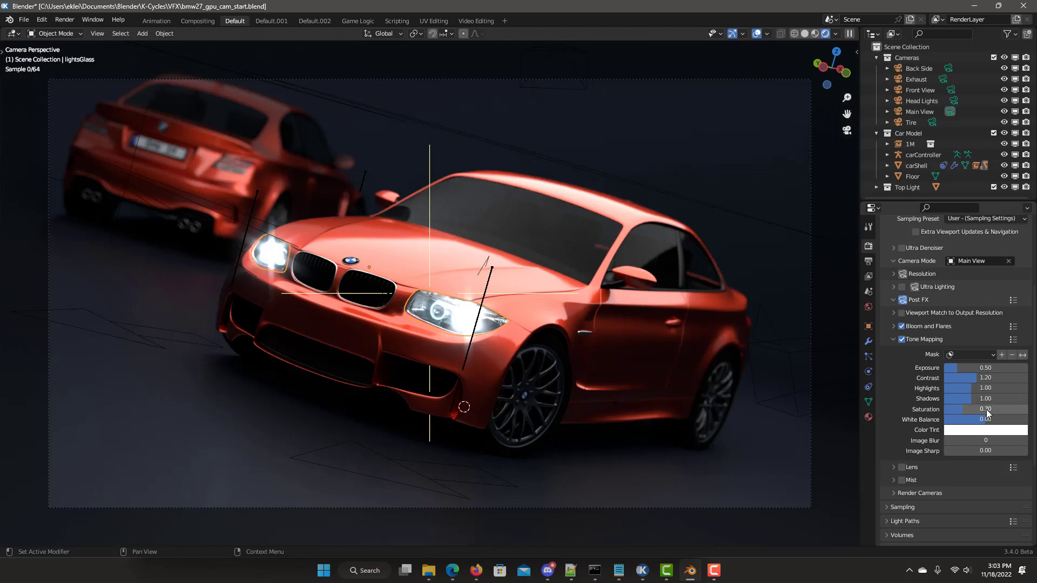
type("-0.9")
key("Return")
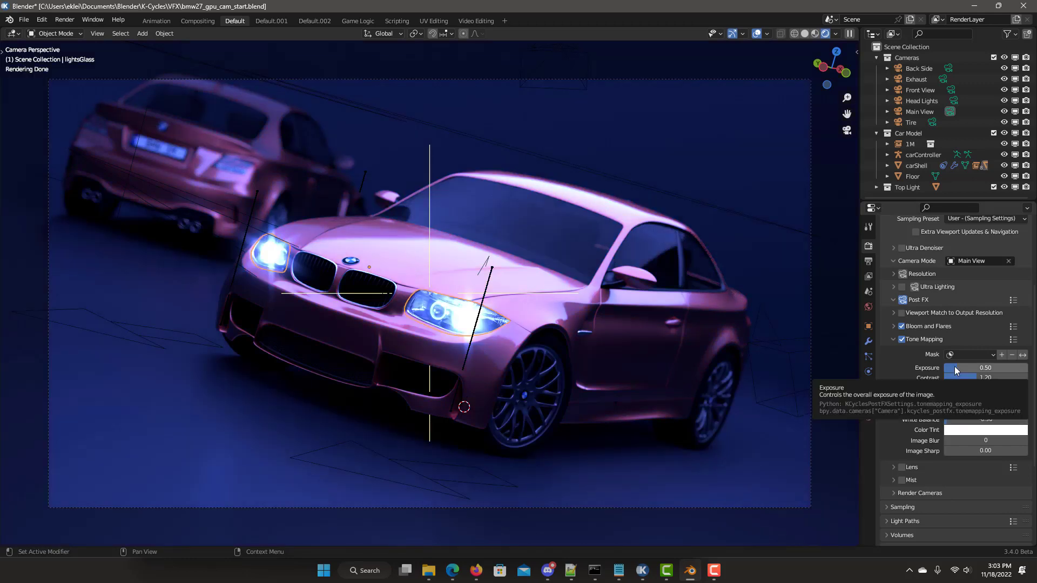
left_click(559, 299)
left_click(1002, 354)
Step: Enable Lens effects with vignette intensity 0.5 and size 0.8
scroll(922, 347, "down", 4)
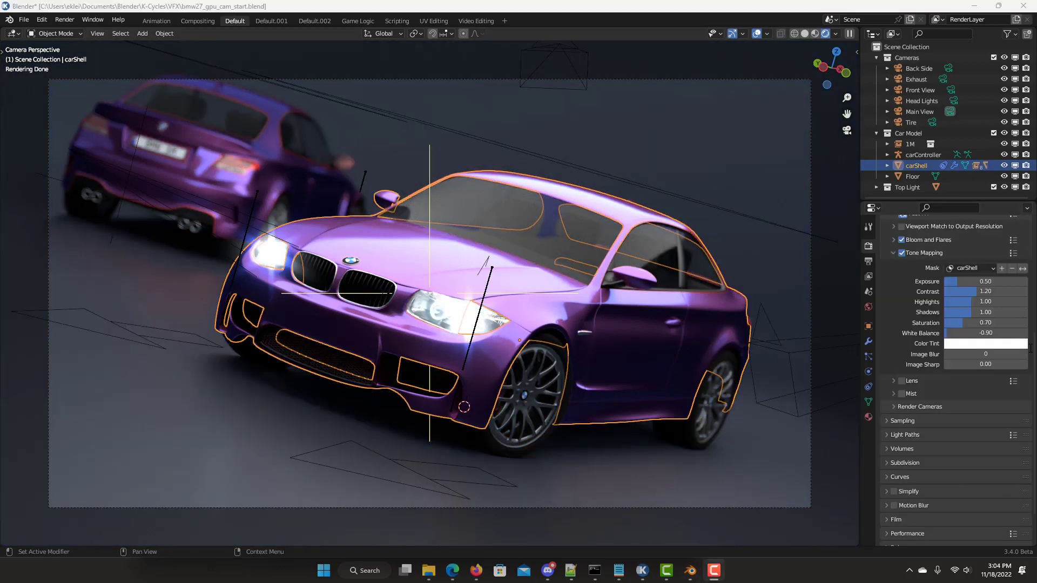
left_click(902, 380)
left_click(894, 382)
scroll(896, 382, "down", 1)
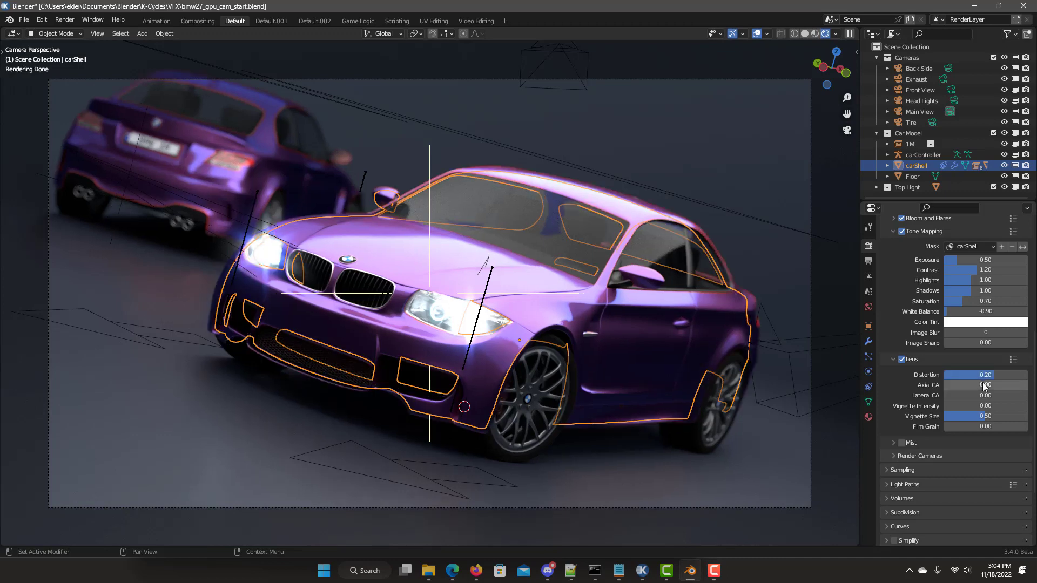
left_click(964, 406)
type("0.5")
key("Return")
left_click(972, 416)
type("0.8")
key("Return")
Step: Turn off Main View's own Post FX, leaving the car orange
scroll(915, 285, "up", 4)
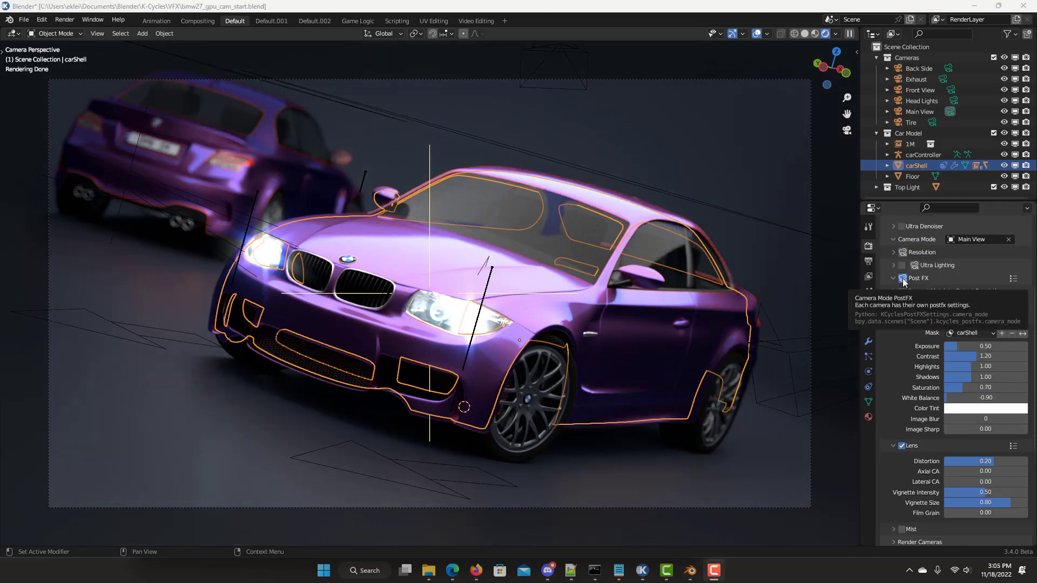
left_click(902, 279)
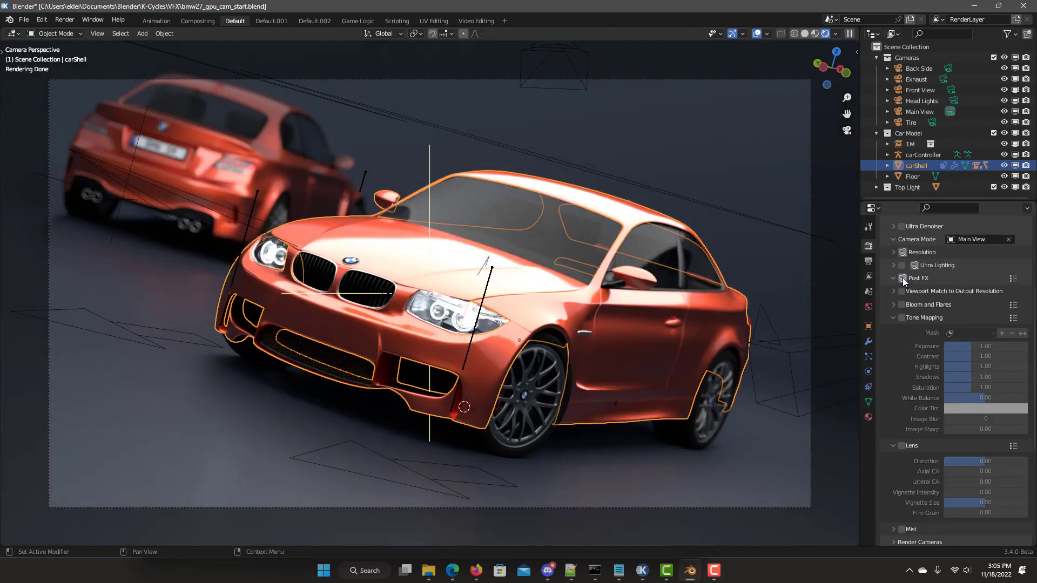
left_click(902, 278)
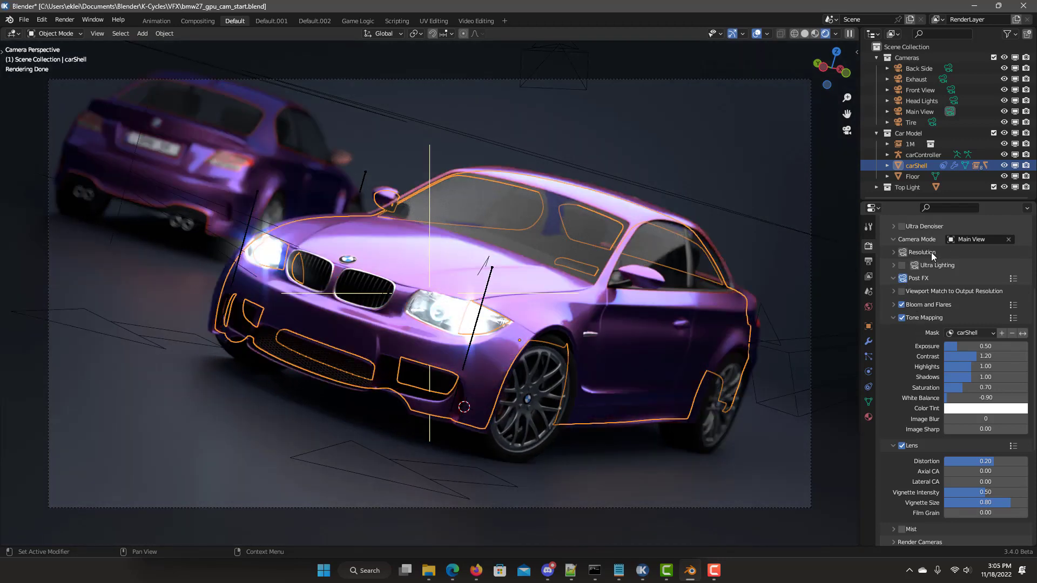
left_click(902, 278)
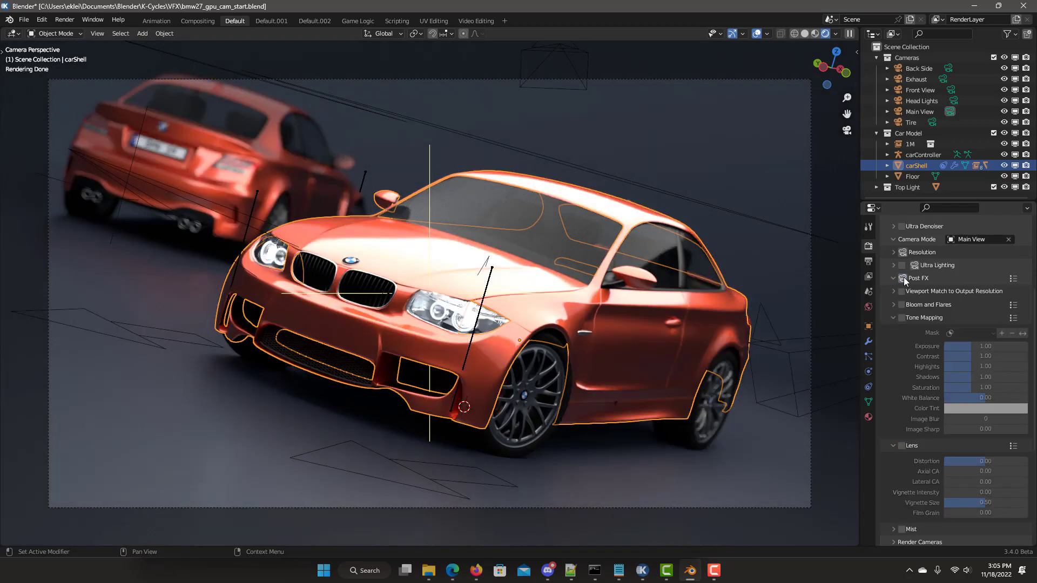
Step: Enable the shared Tone Mapping with exposure 0.9 and contrast 1.2
scroll(900, 384, "down", 4)
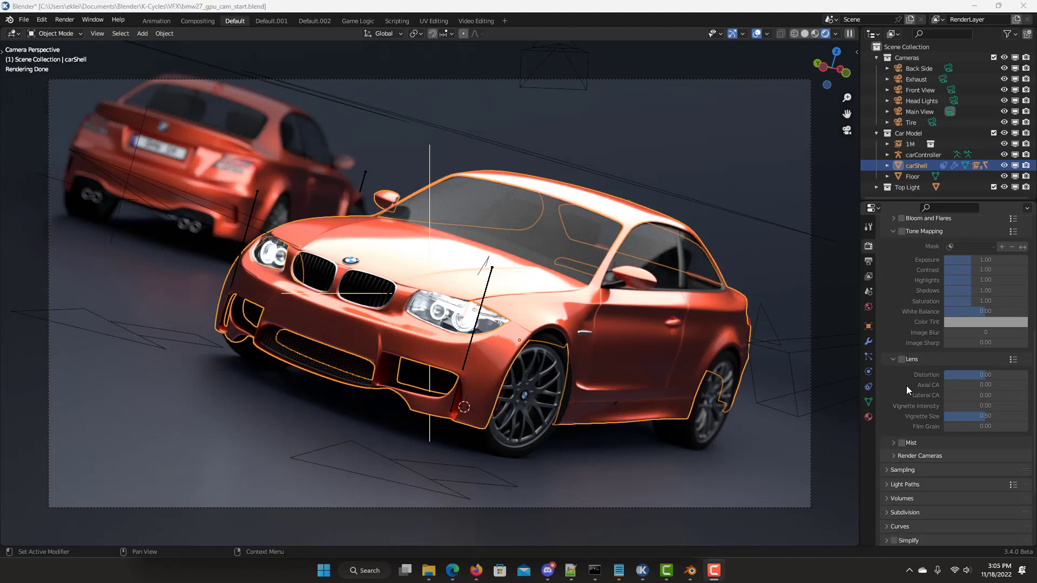
scroll(908, 349, "up", 2)
left_click(901, 274)
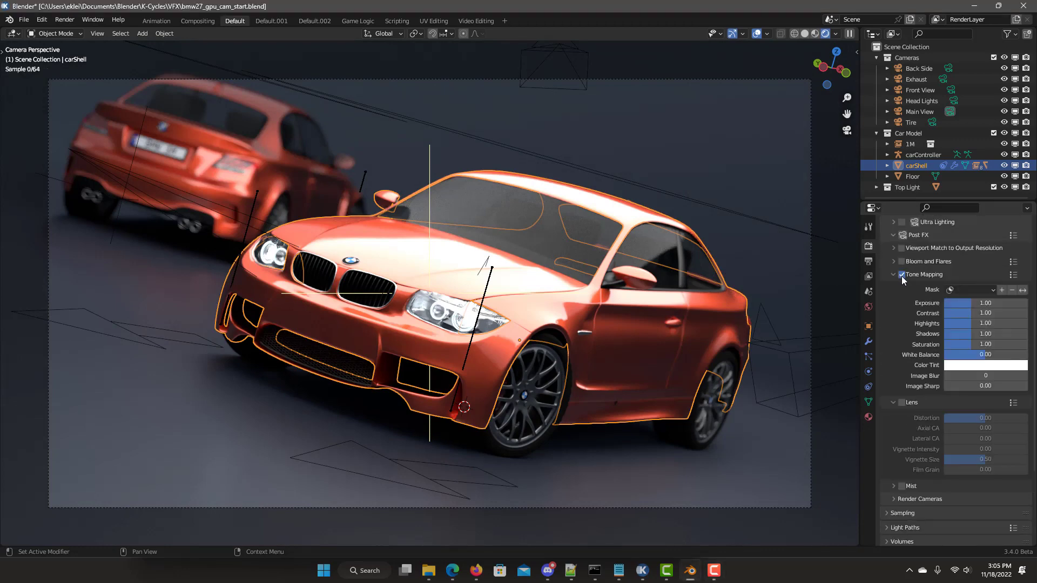
left_click(967, 303)
key("BackSpace")
type("0.9")
key("Return")
left_click(984, 313)
type("1.2")
key("Return")
scroll(959, 285, "up", 3)
Step: Switch to the Exhaust camera and enable its own Post FX with Bloom and Flares
left_click(967, 261)
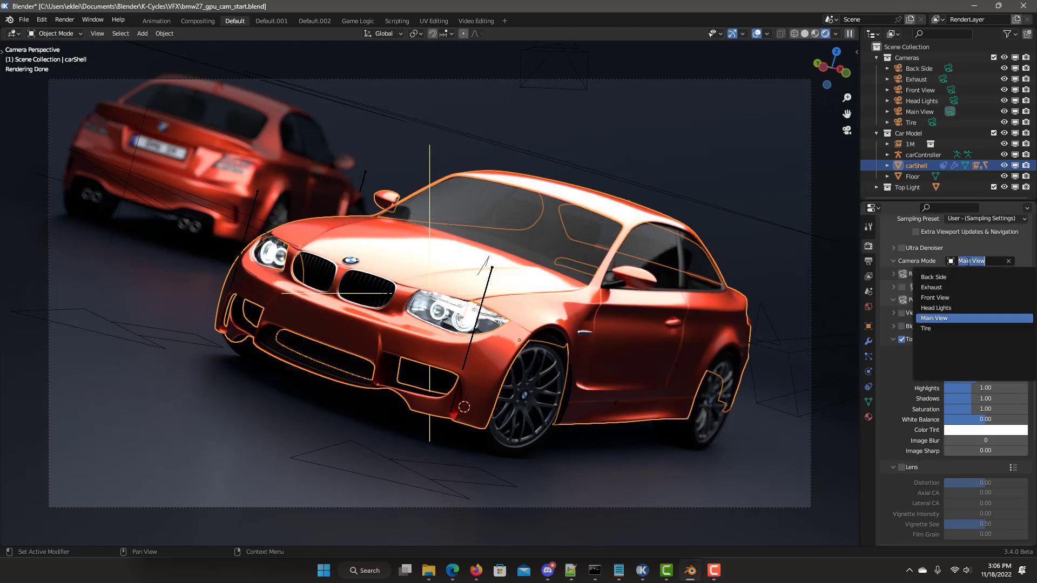
left_click(931, 288)
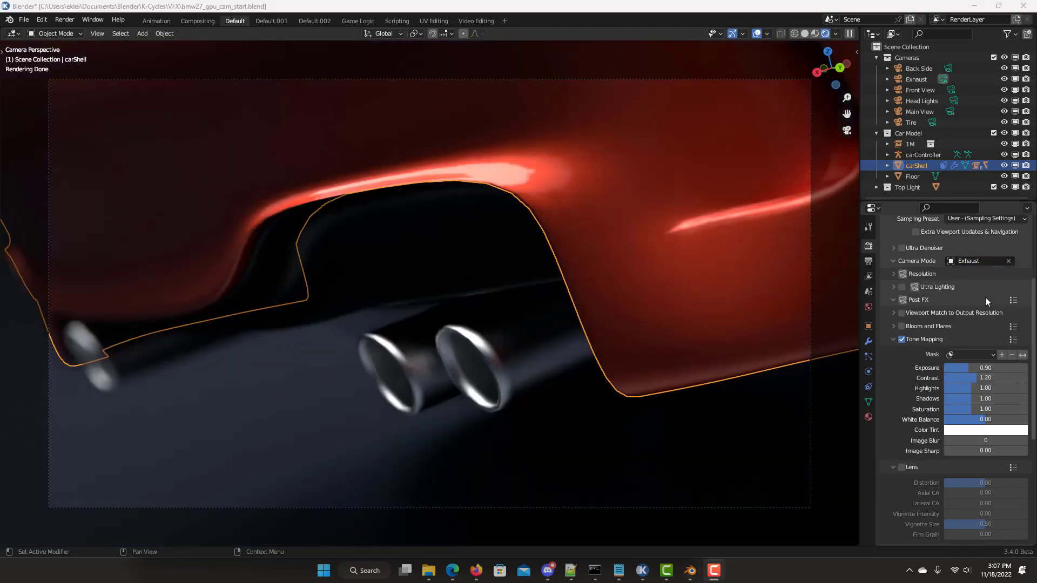
left_click(905, 300)
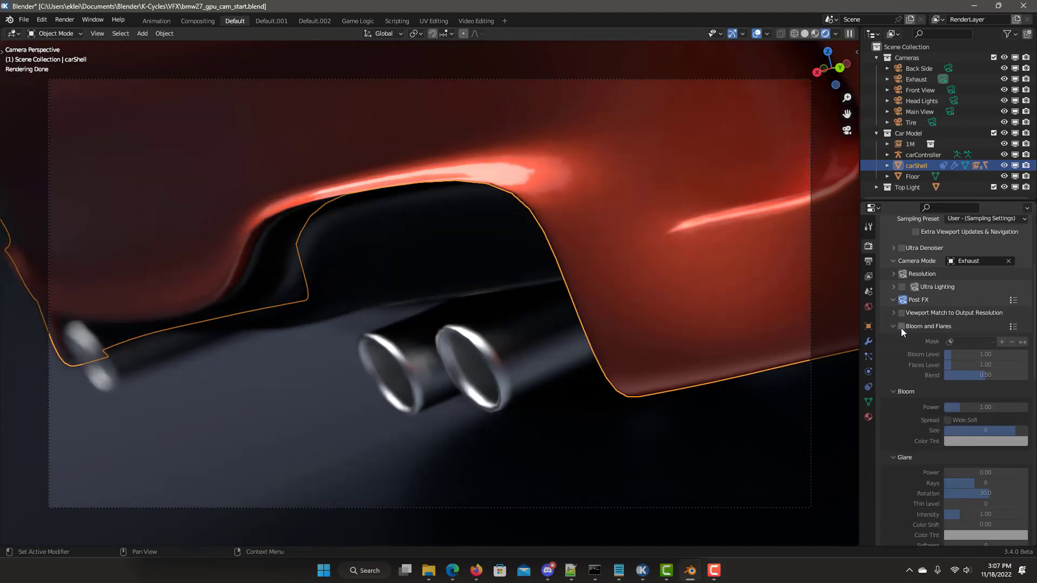
left_click(900, 326)
Step: Set Exhaust's bloom power 5 and glare 0.8, and enable its tone mapping
left_click(984, 406)
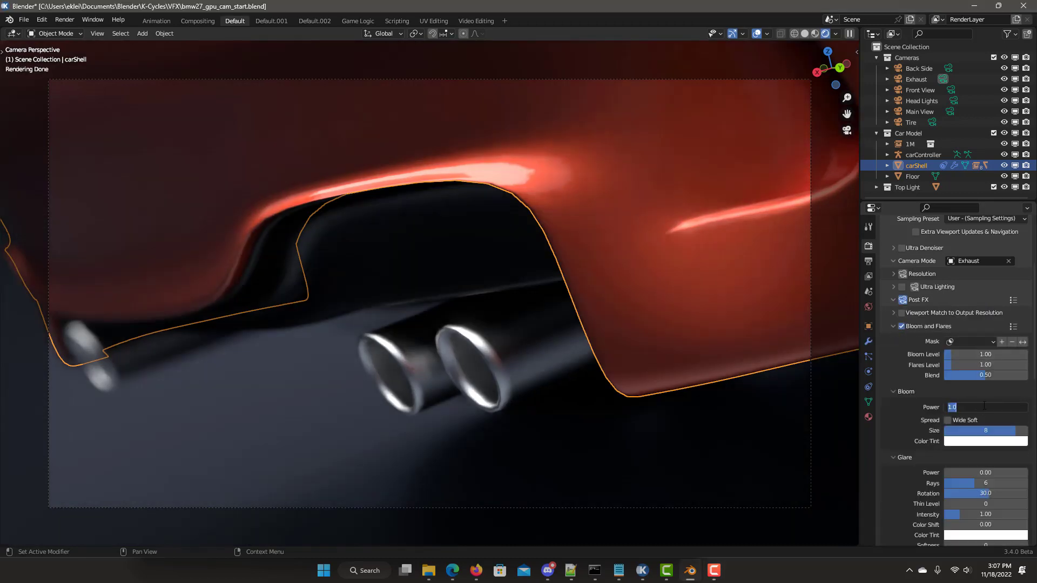
type("5")
key("Return")
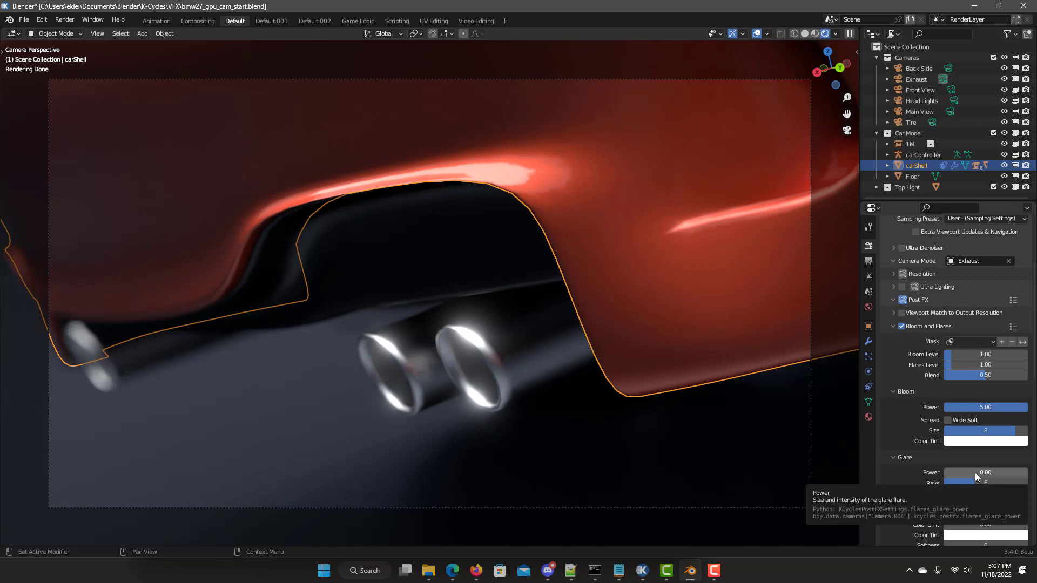
left_click_drag(974, 471, 1008, 472)
scroll(947, 461, "down", 8)
left_click(901, 394)
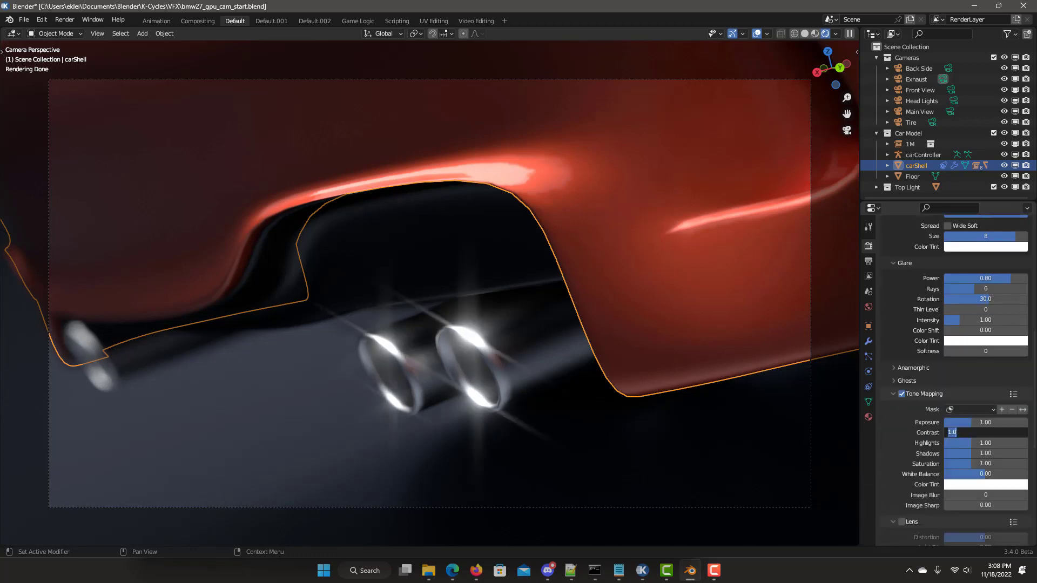
scroll(955, 324, "up", 8)
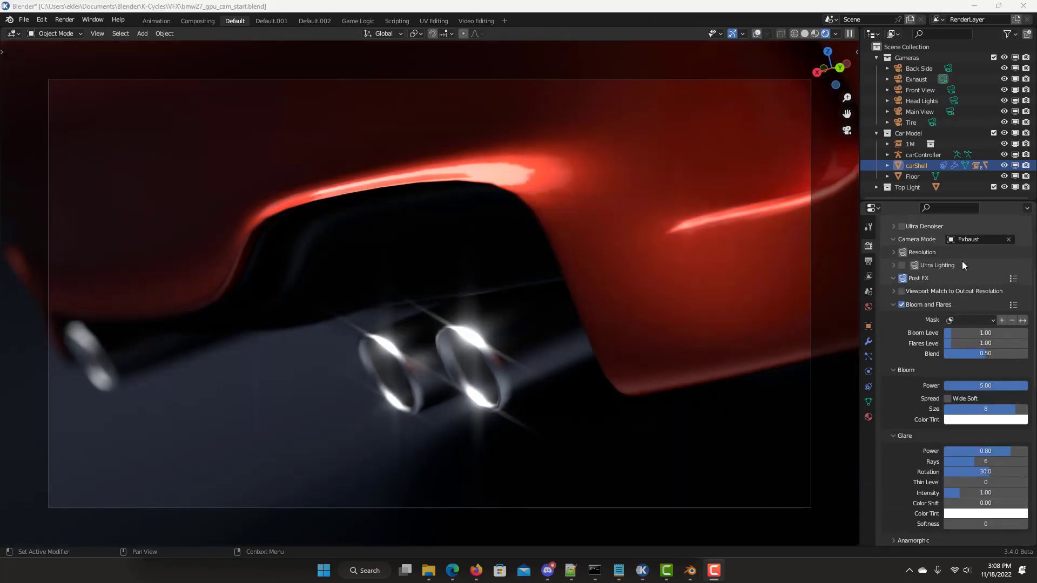
left_click(970, 239)
Step: Switch to the Tire camera and enable its tone mapping with exposure 2.5
left_click(949, 306)
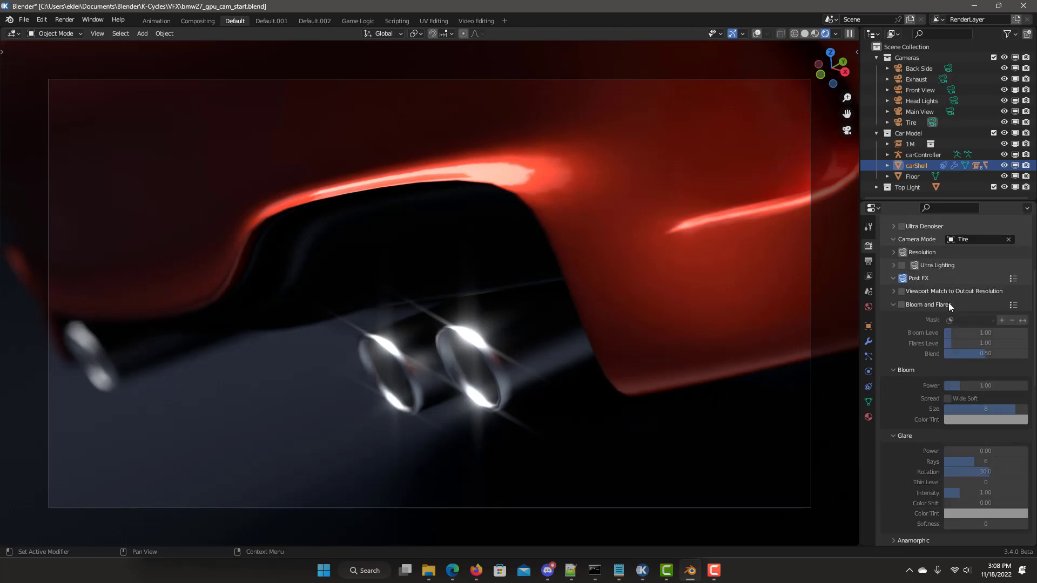
scroll(994, 308, "down", 5)
scroll(995, 307, "down", 5)
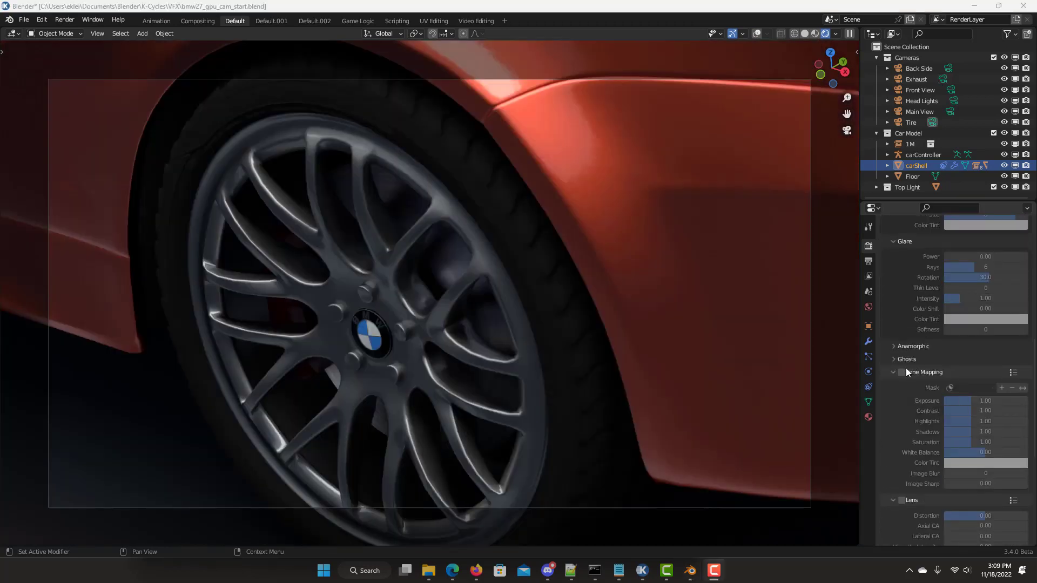
left_click(901, 371)
double_click(965, 400)
type("2.5")
key("Return")
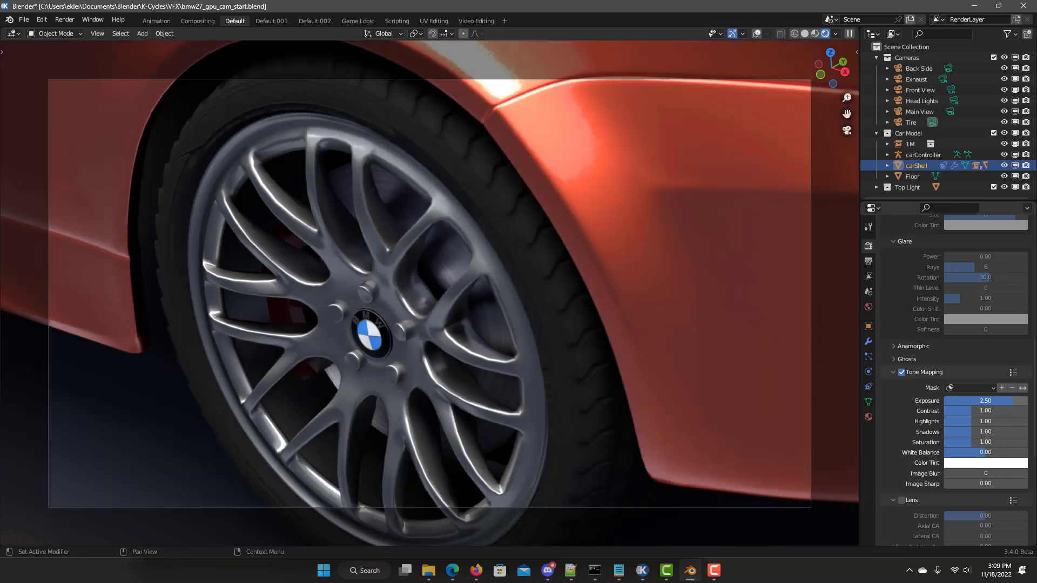
Step: Set Tire's tone mapping contrast 1.2, shadows 1.5 and saturation 1.2
double_click(967, 410)
type("1.2")
key("Return")
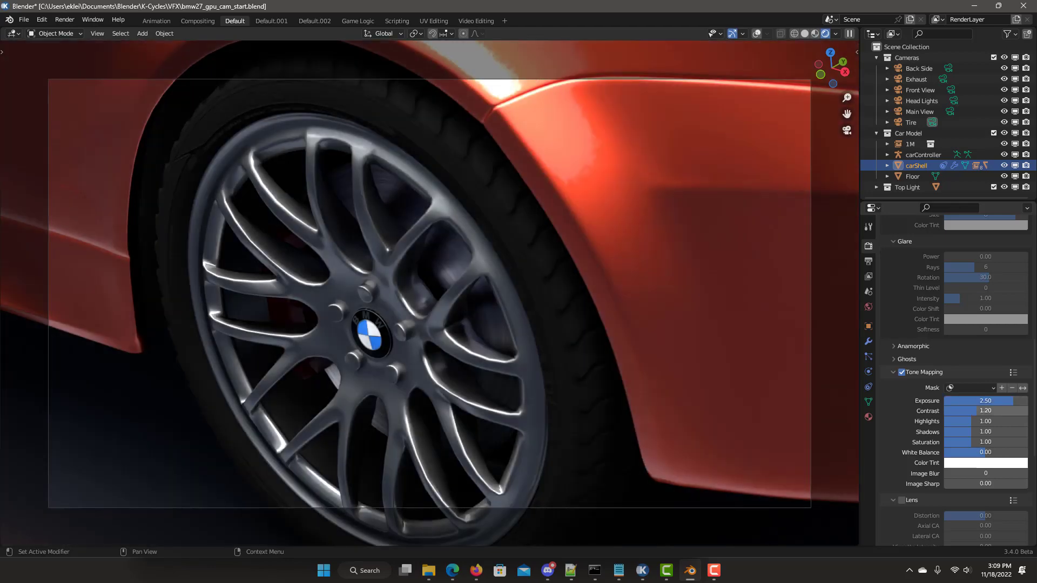
double_click(973, 429)
type("1.5")
key("Tab")
type("1.2")
key("Return")
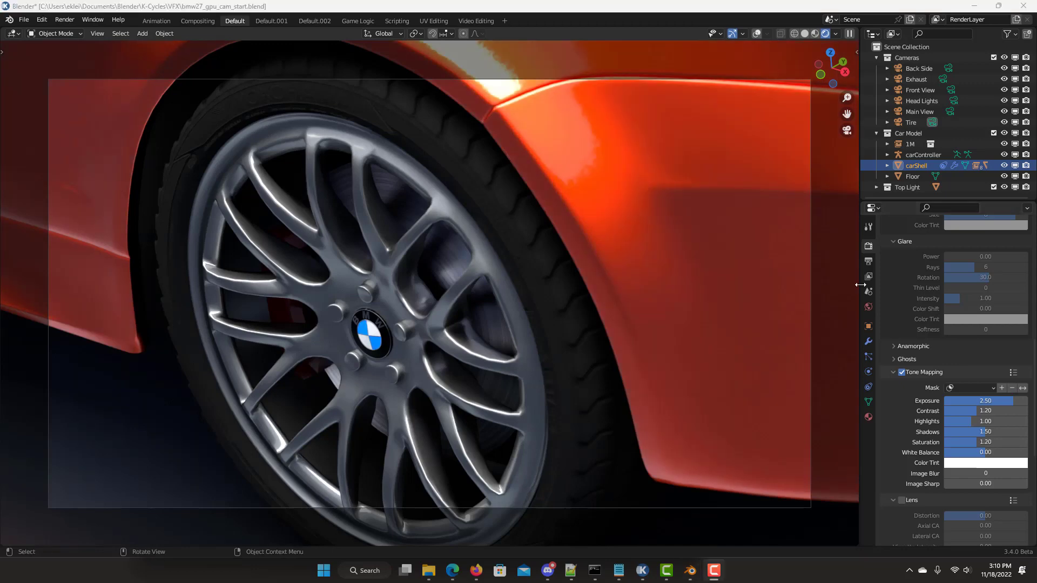
Step: Enable Tire's own resolution and set its width to 1080 px for a square frame
scroll(913, 297, "up", 5)
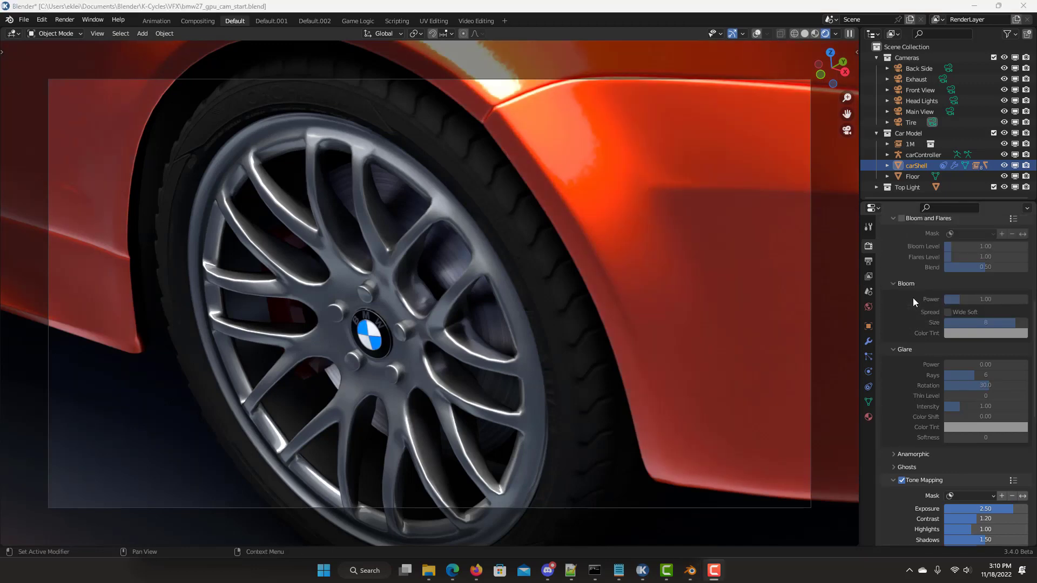
scroll(913, 297, "up", 7)
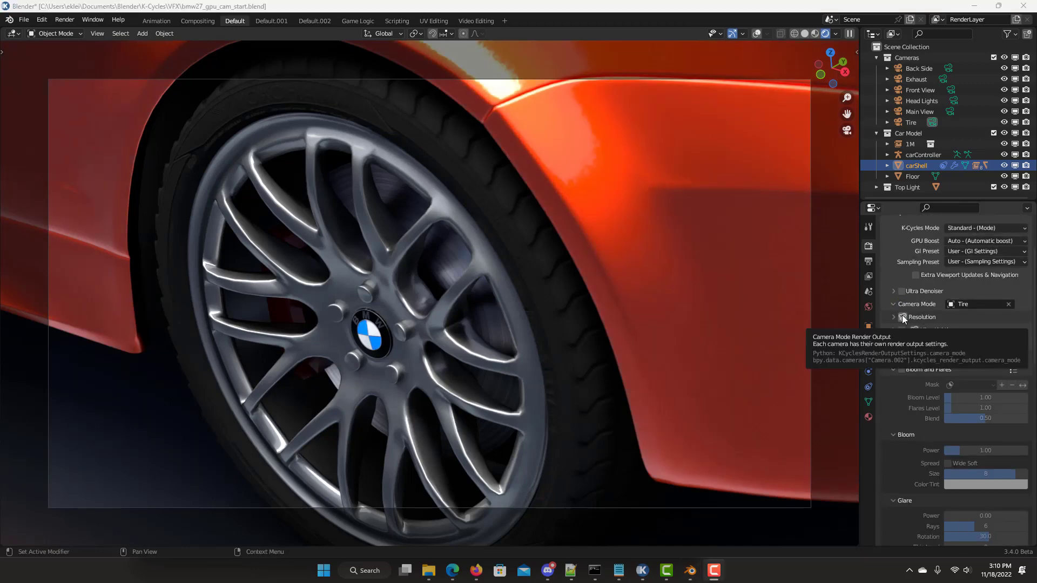
left_click(894, 317)
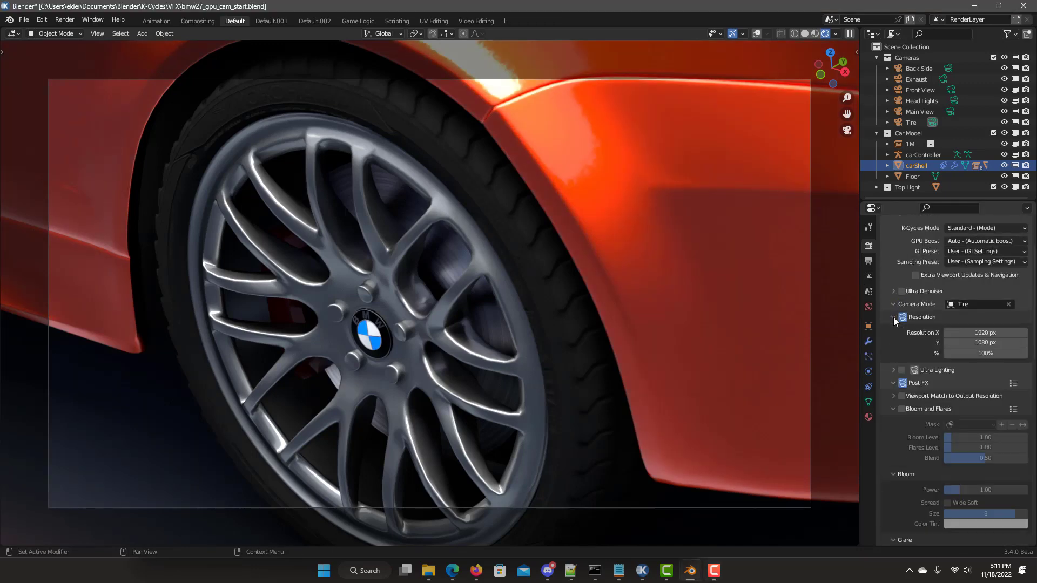
left_click(982, 331)
type("1080")
key("Return")
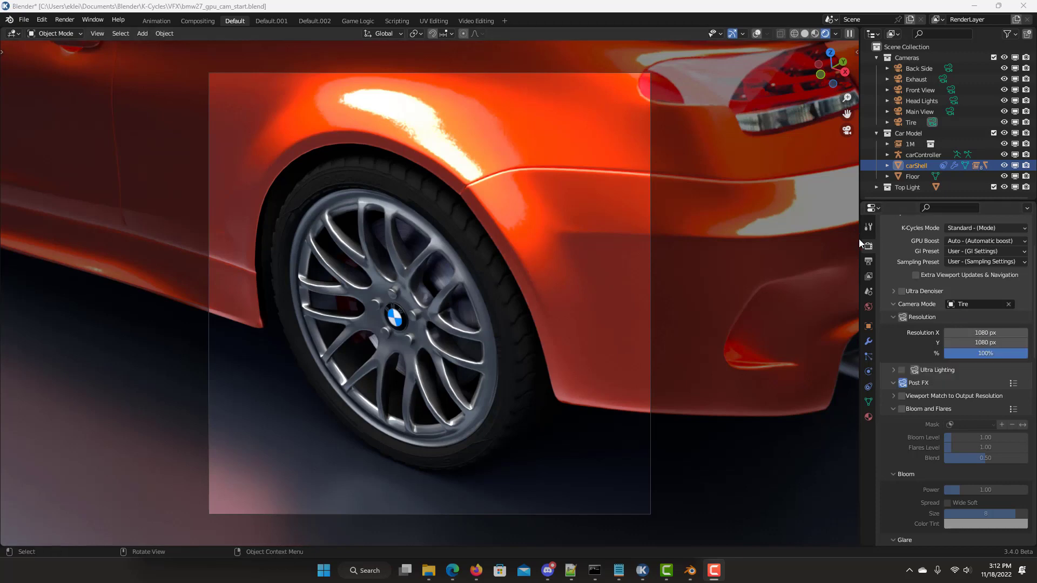
Step: Set the scene's output Resolution X back to 1920 px
left_click(868, 261)
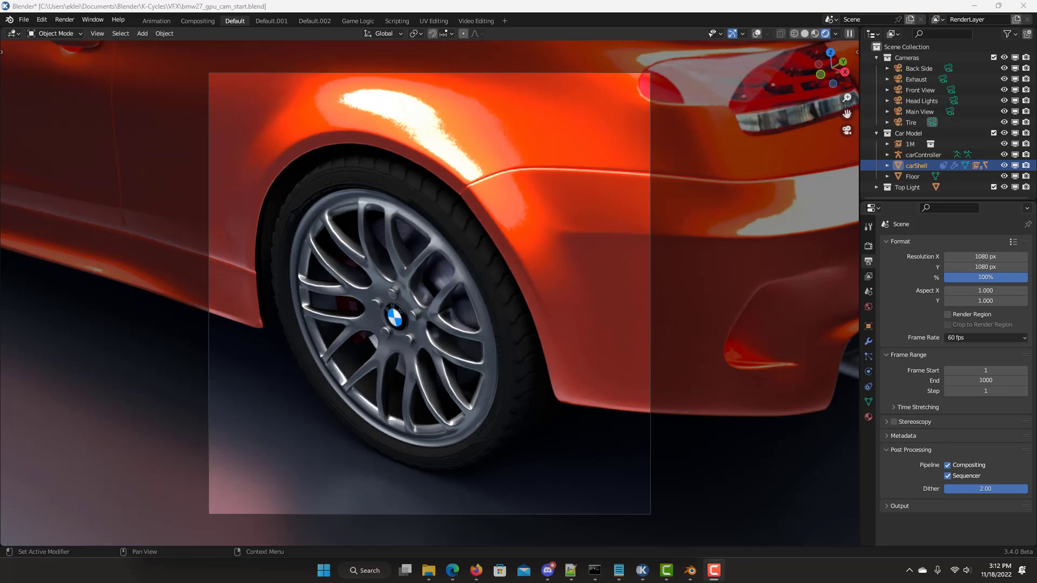
left_click(986, 257)
type("1920")
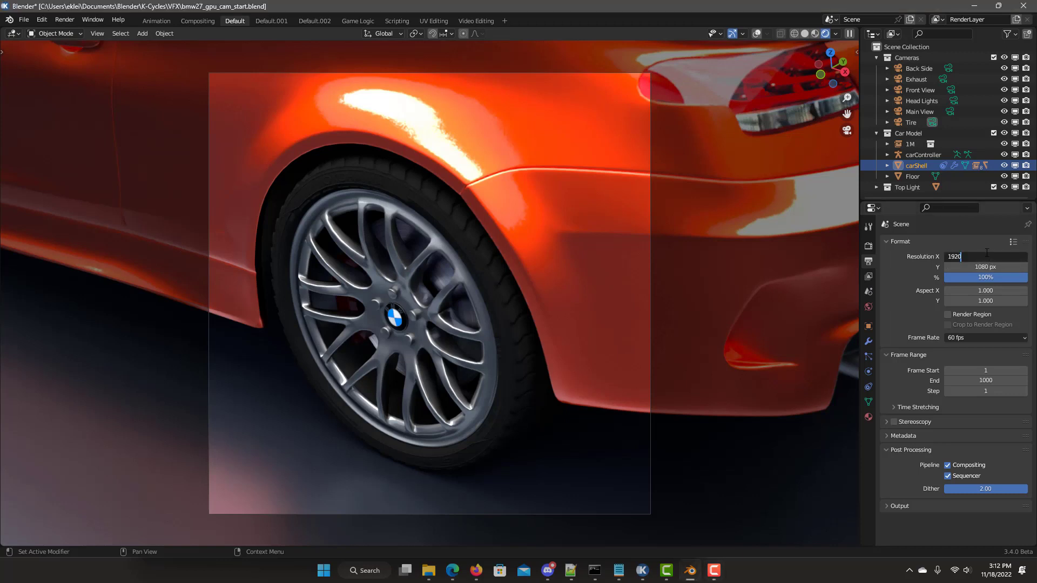
key("Return")
Step: Set the Tire camera's resolution width to 1080 px
left_click(868, 245)
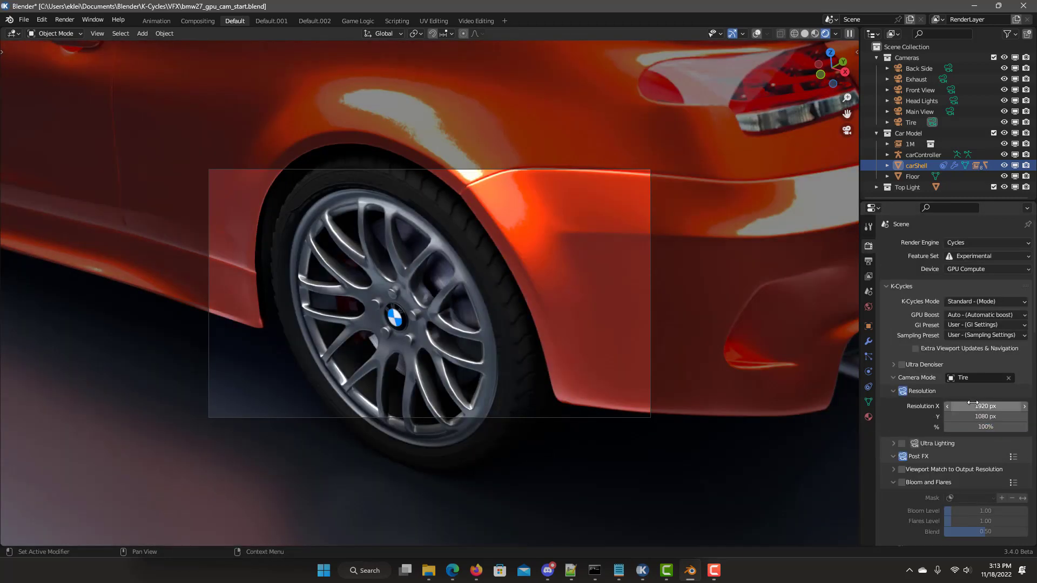
left_click(969, 405)
type("1080")
key("Return")
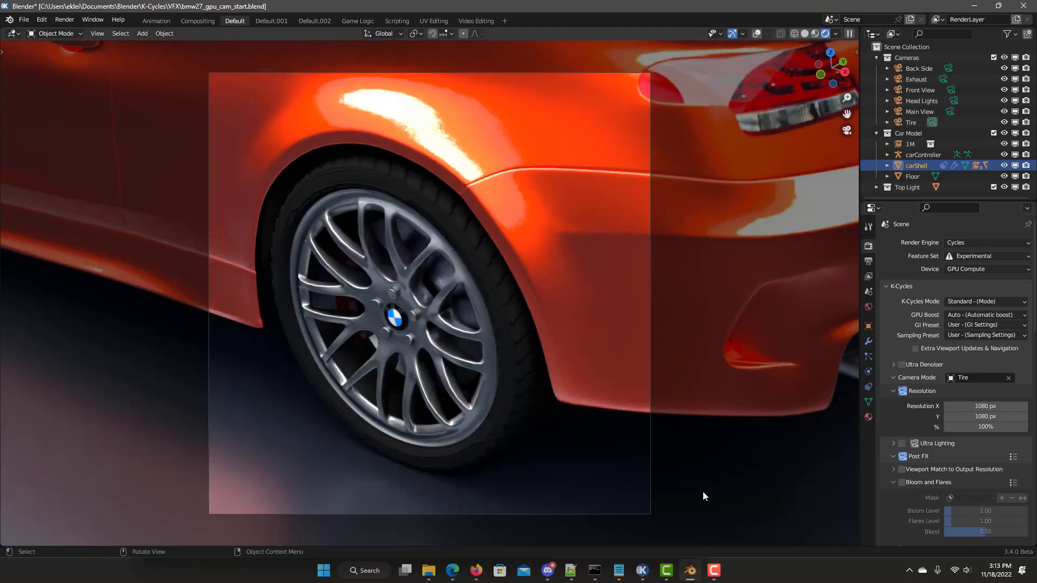
Step: Give Main View its own 1600 × 900 px resolution
left_click(977, 377)
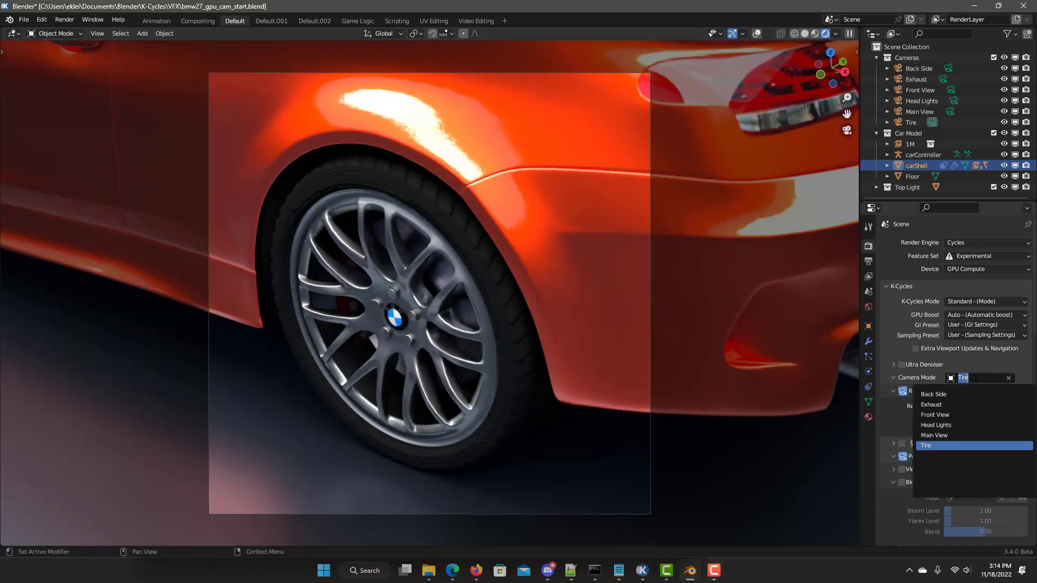
left_click(956, 435)
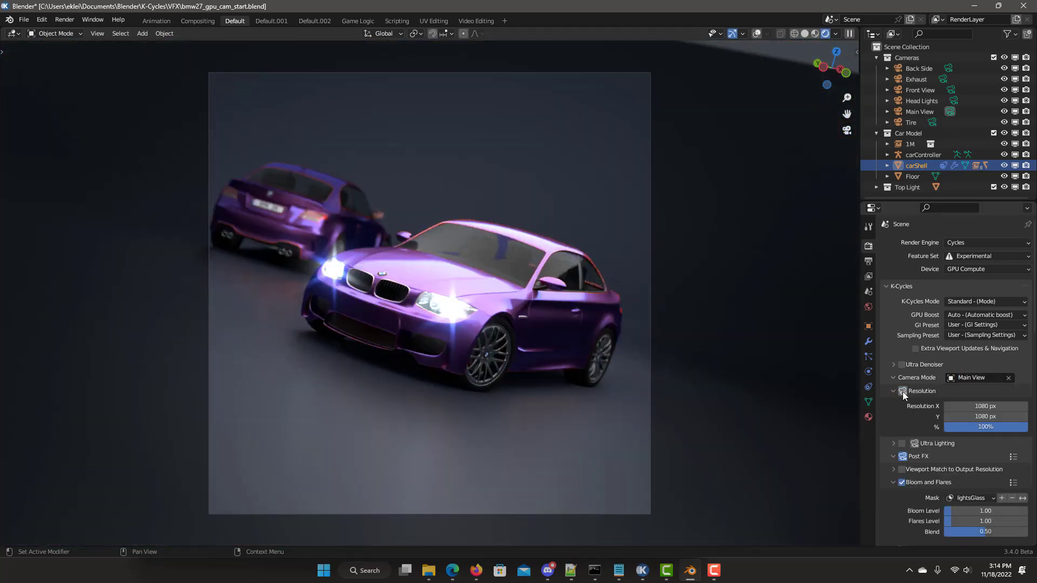
left_click(902, 390)
left_click(973, 407)
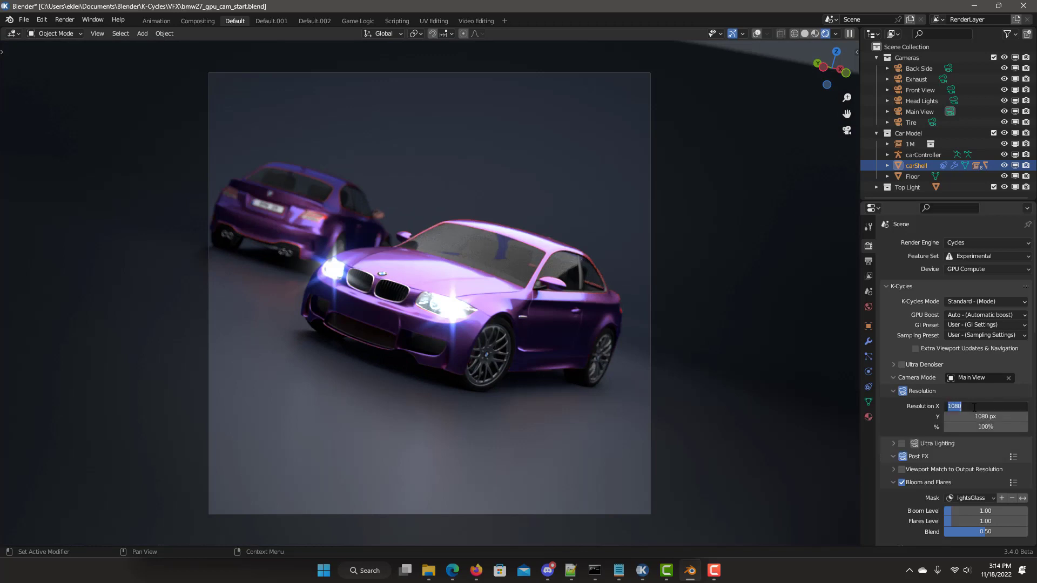
type("1600")
key("Return")
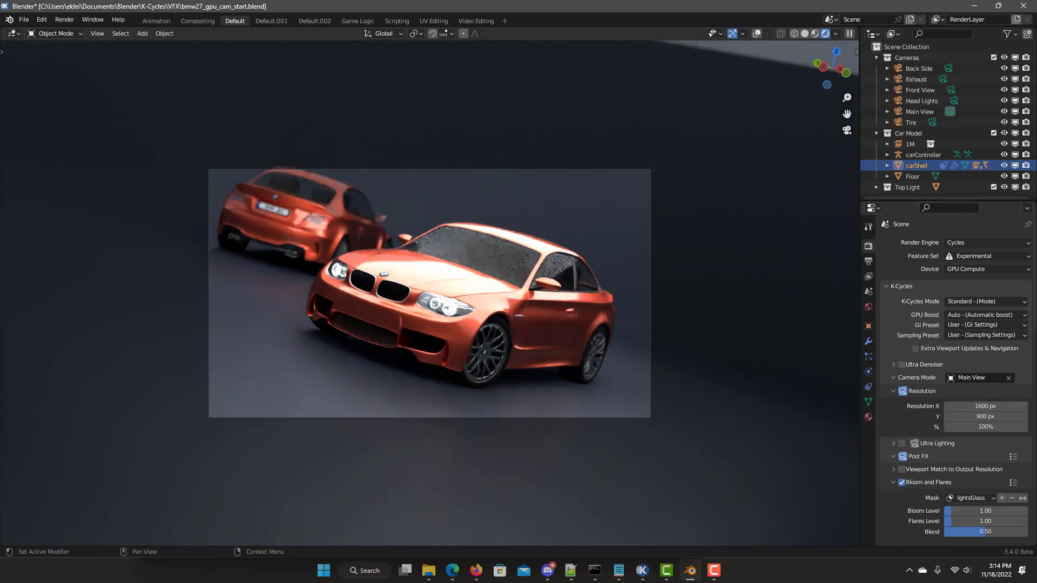
Step: Set the Exhaust camera's resolution to 1920 × 1080 px
left_click(972, 378)
left_click(950, 404)
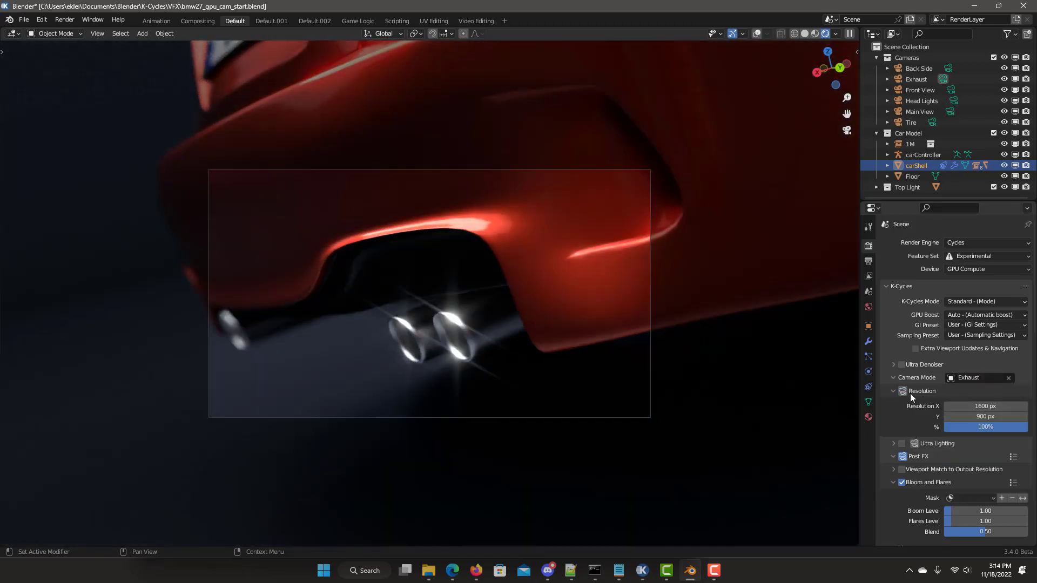
left_click(980, 408)
type("1920")
key("Tab")
type("1080")
key("Return")
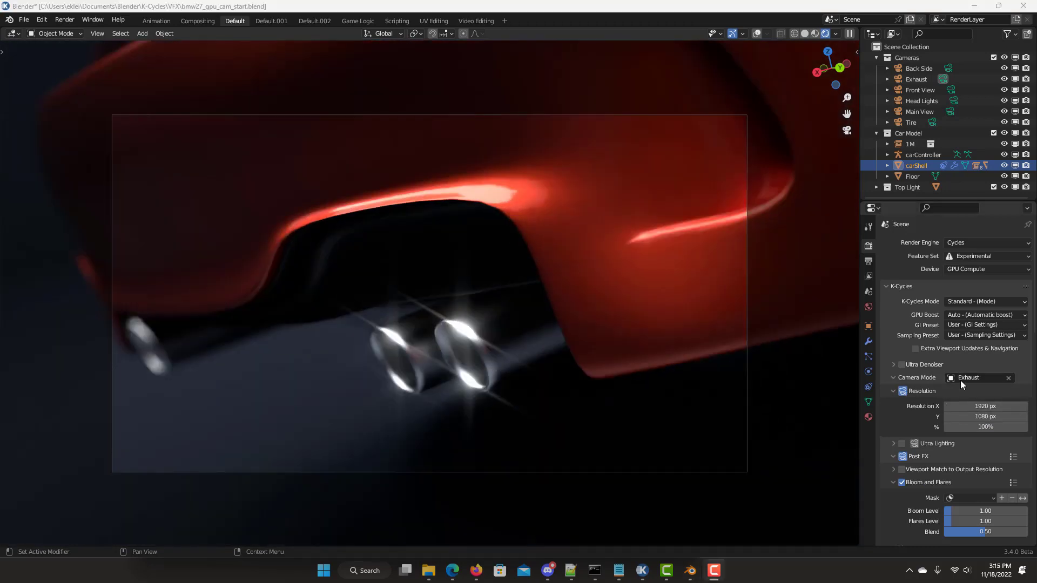
Step: Preview the Tire camera's framing, then switch back to Main View's 1600 × 900 frame
left_click(970, 379)
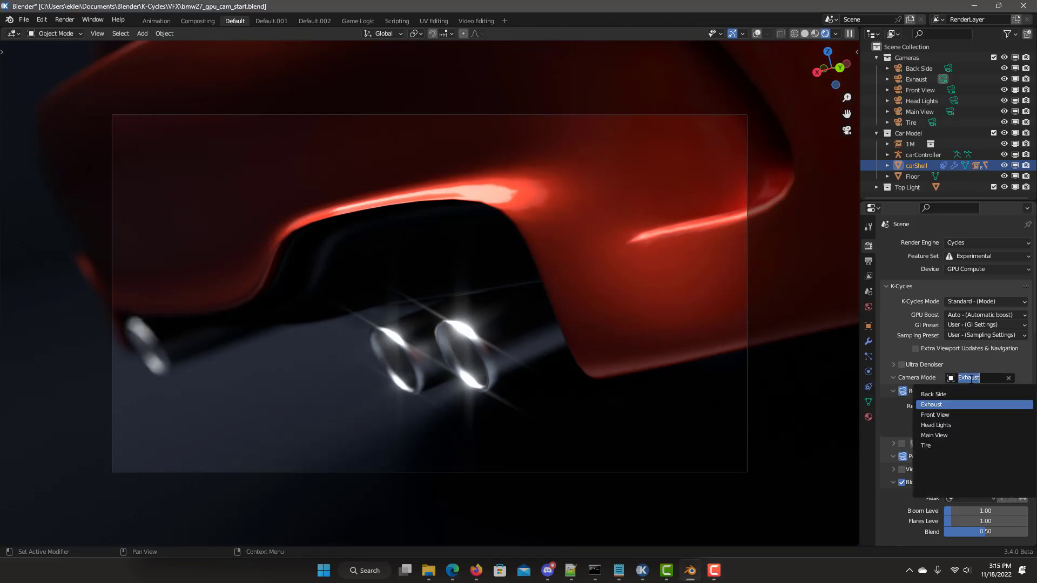
left_click(957, 445)
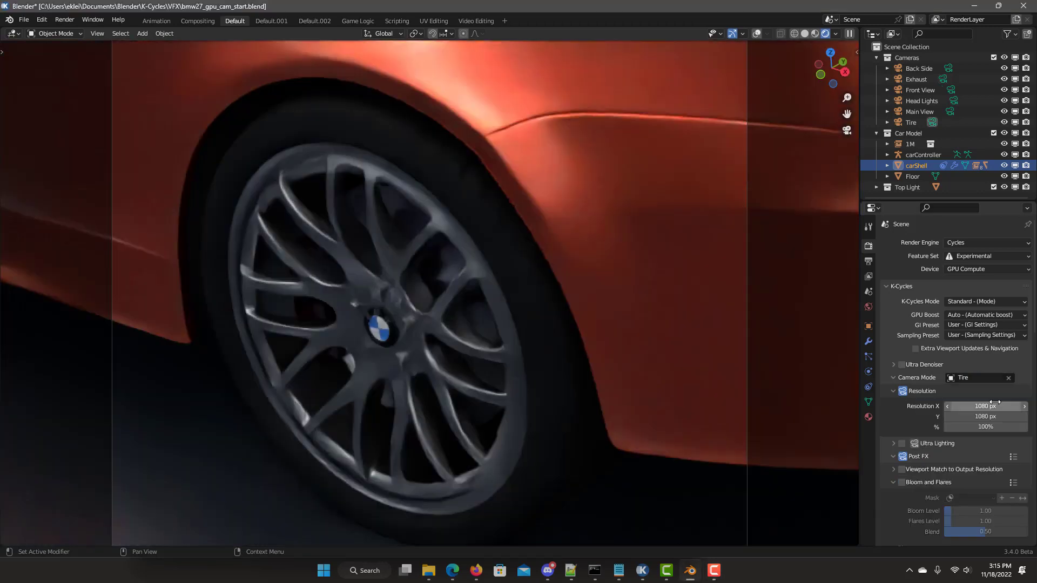
left_click(980, 381)
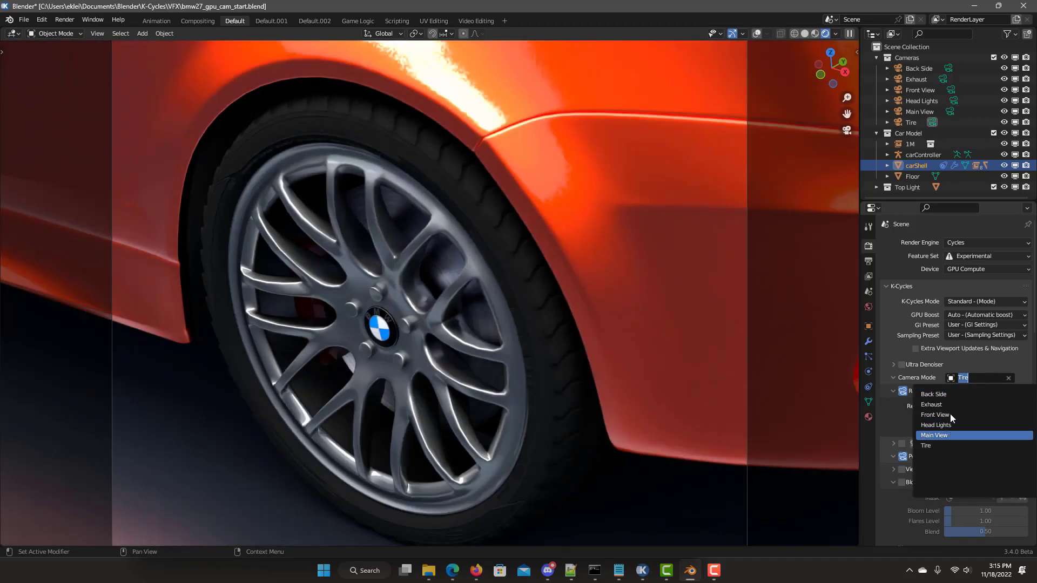
left_click(949, 435)
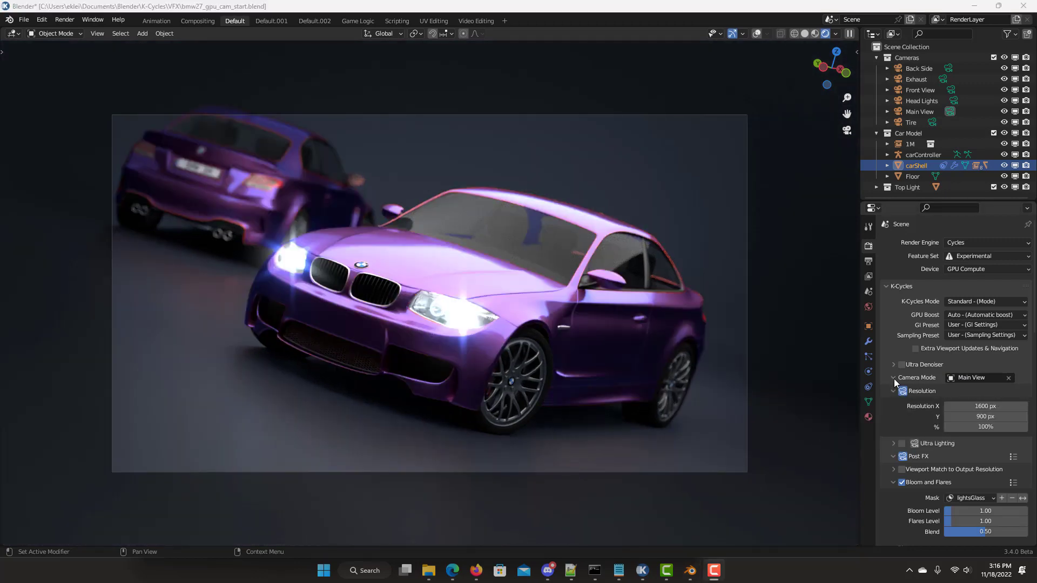
Step: Collapse Resolution and Post FX, then Render All cameras from the Render Cameras section
left_click_drag(893, 391, 917, 430)
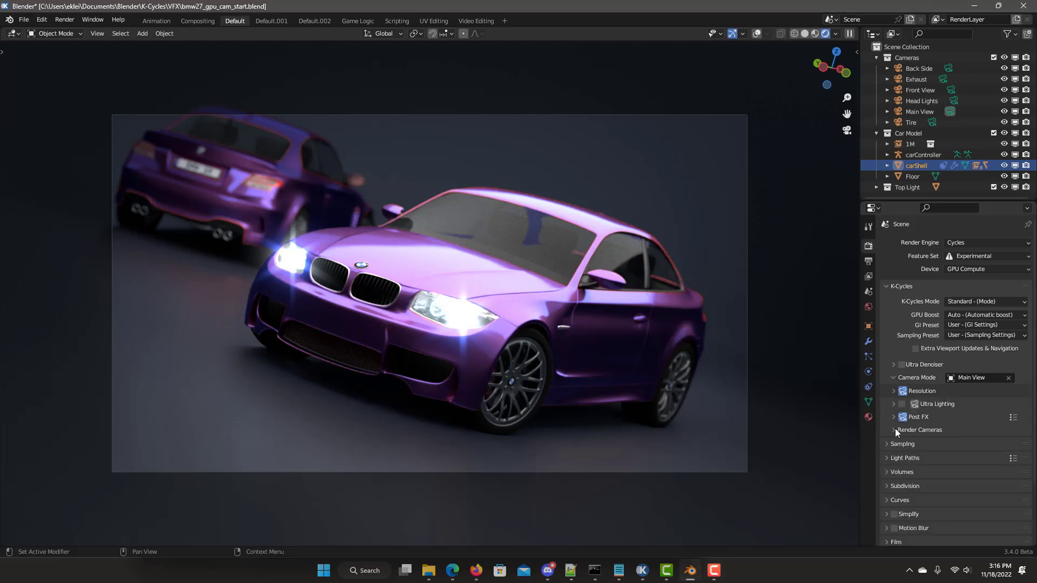
left_click(896, 428)
scroll(897, 427, "down", 3)
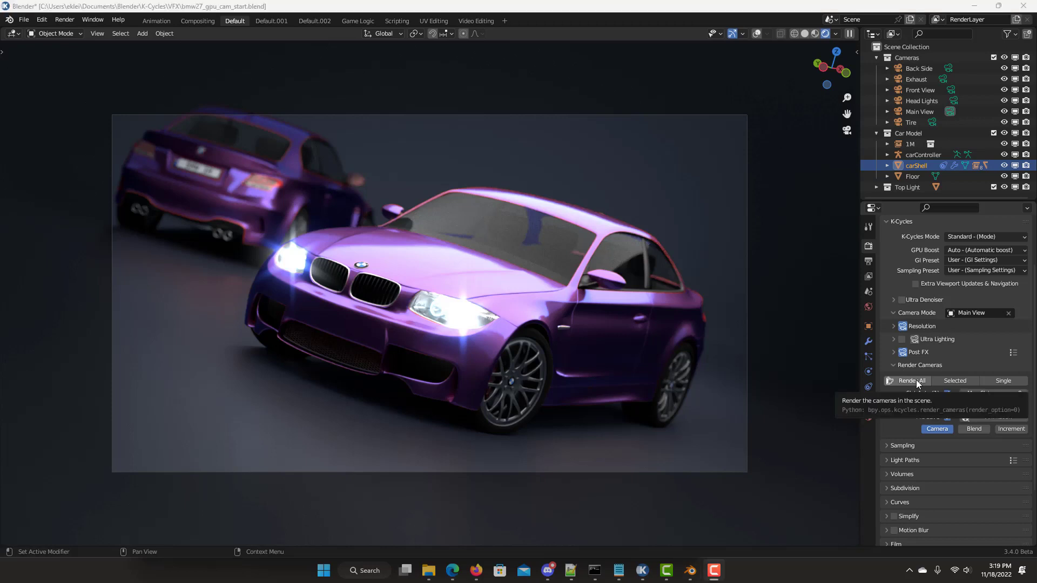
left_click(917, 381)
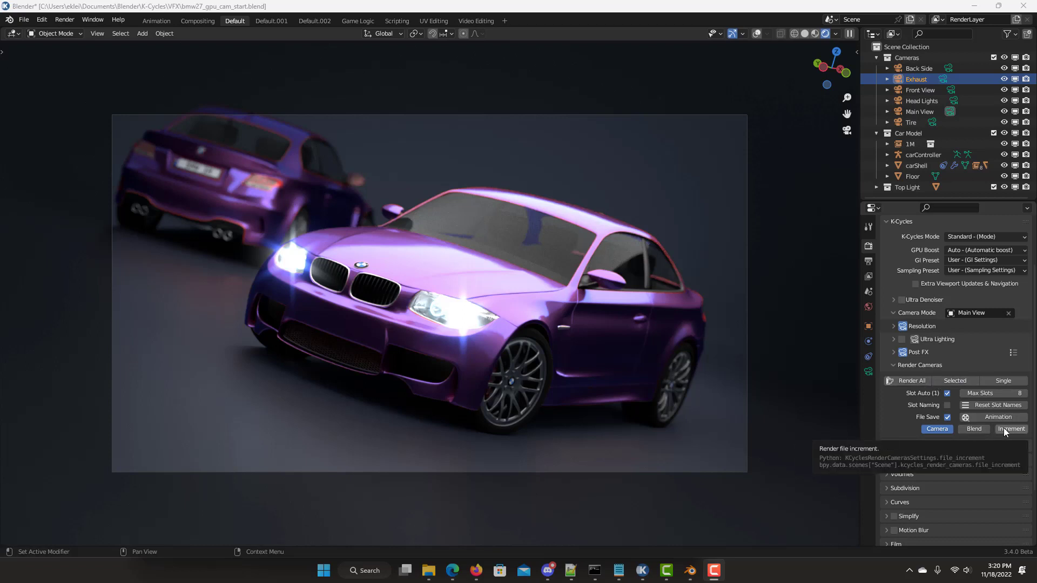
Step: Change the output folder from tmp to renders, then batch-render every camera into its own slot
left_click(868, 260)
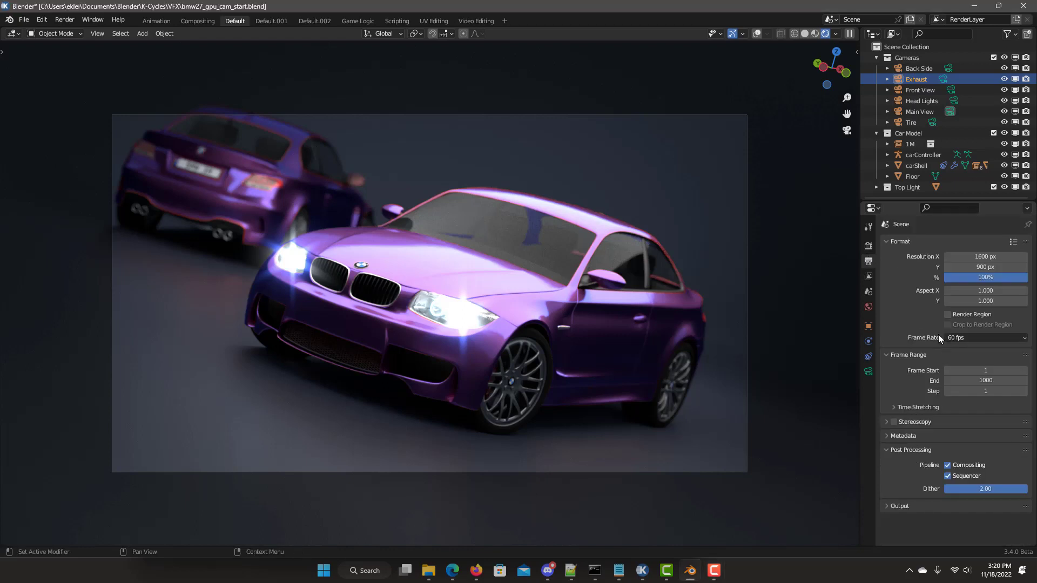
left_click(899, 506)
scroll(893, 448, "down", 3)
left_click(910, 434)
key("Left")
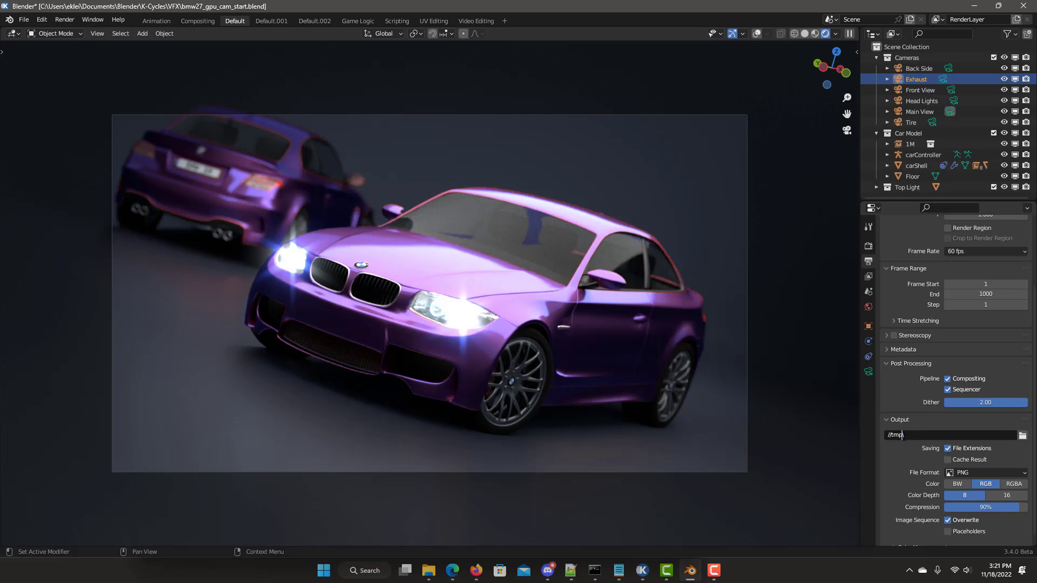
key("BackSpace")
key("BackSpace")
key("BackSpace")
type("renders")
left_click(868, 245)
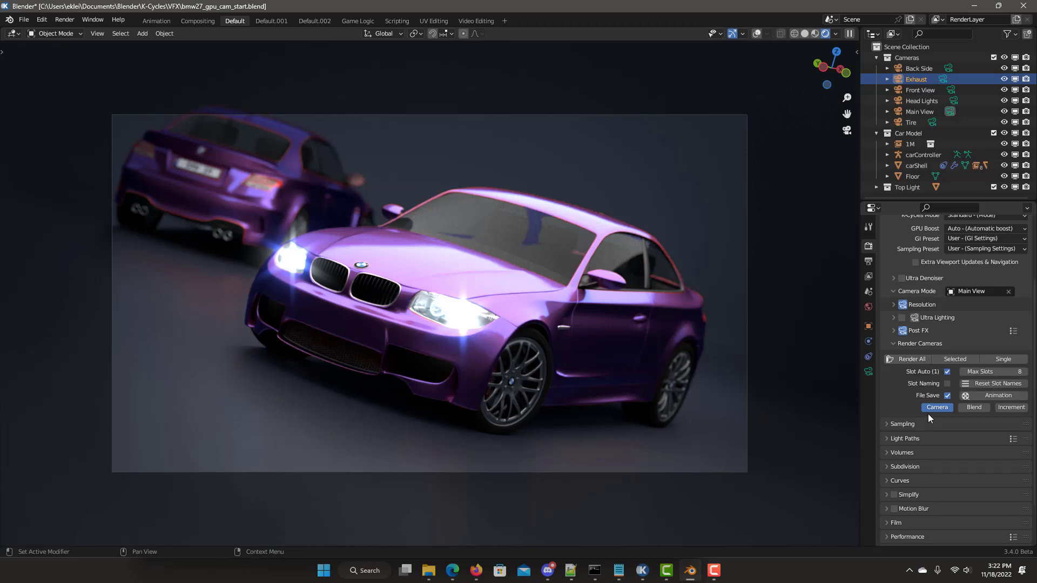
left_click(918, 359)
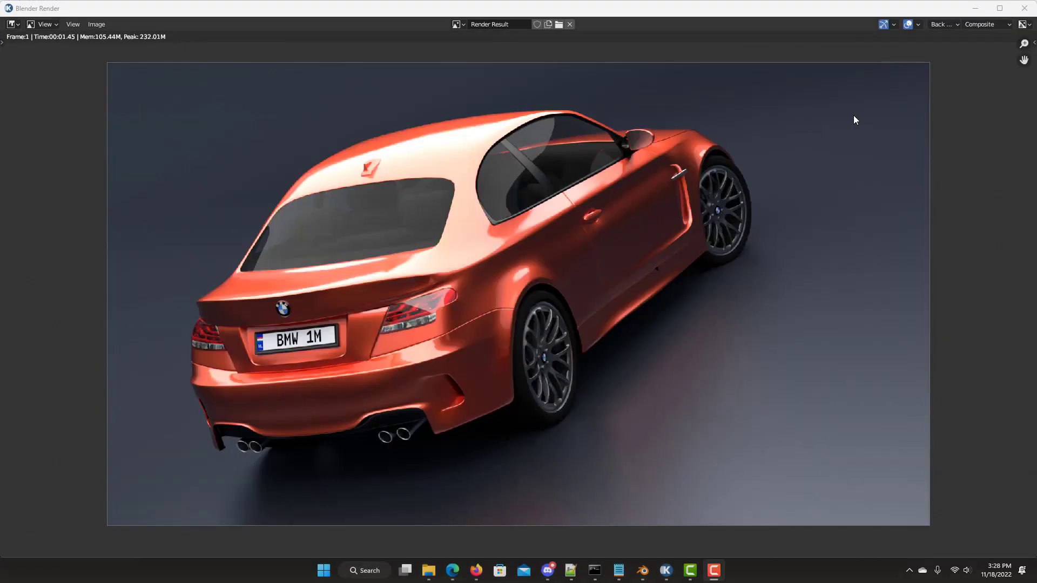
Step: Step through the Exhaust, Front View, Head Lights, Main View and Tire render slots
left_click(952, 151)
key("n")
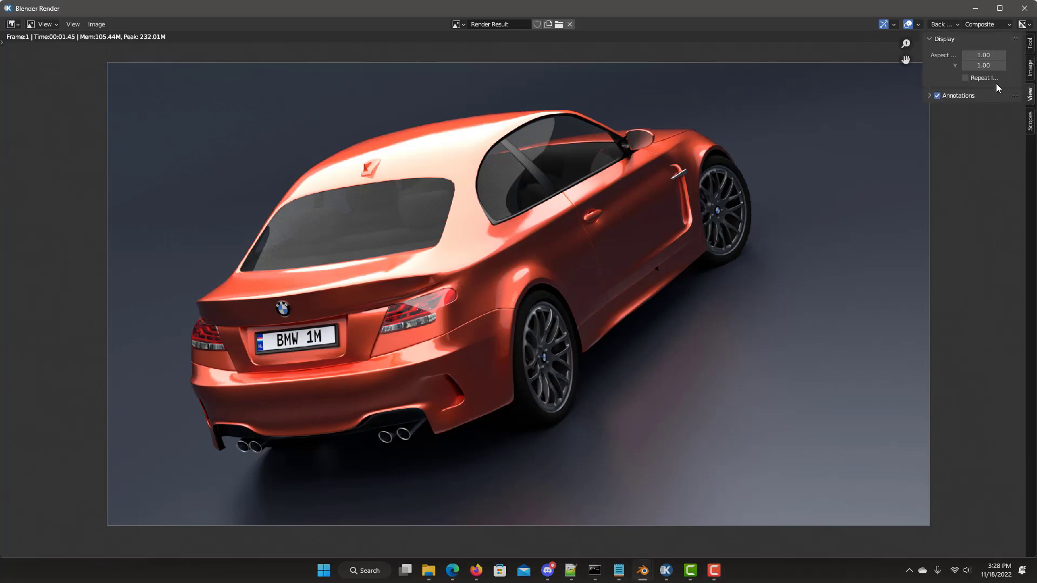
left_click(1030, 68)
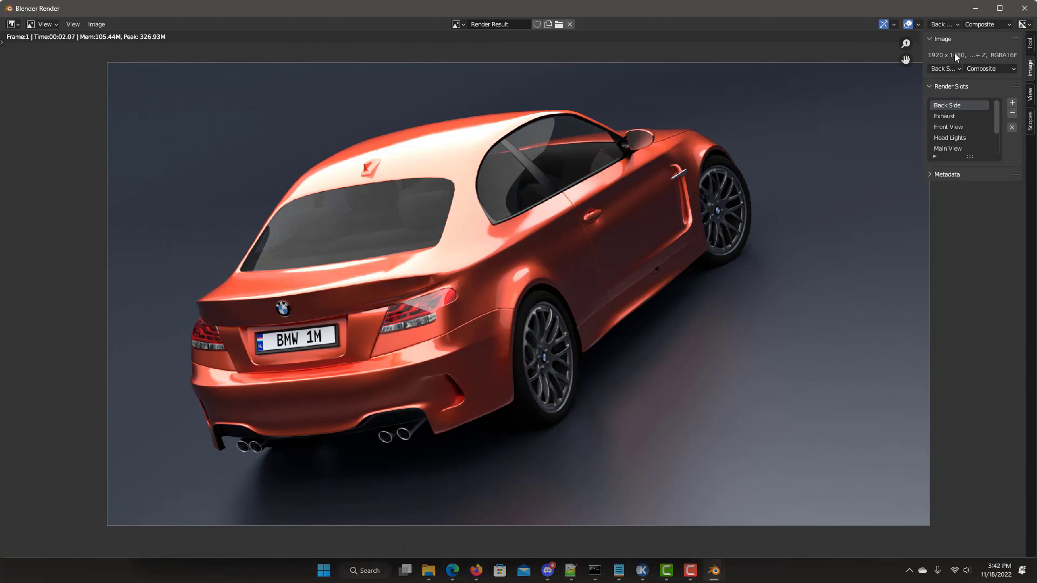
left_click(944, 116)
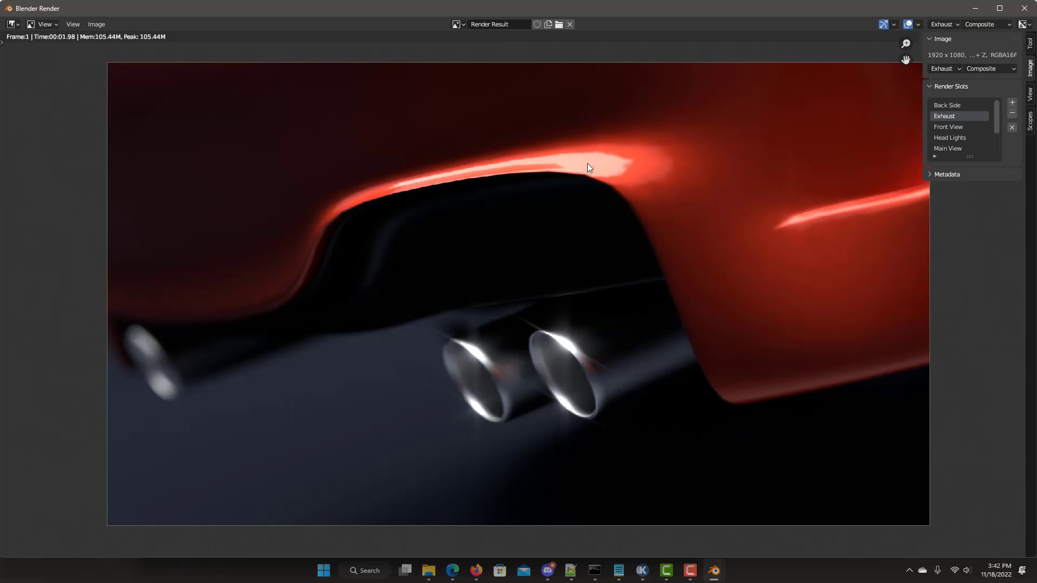
left_click(956, 128)
left_click(956, 138)
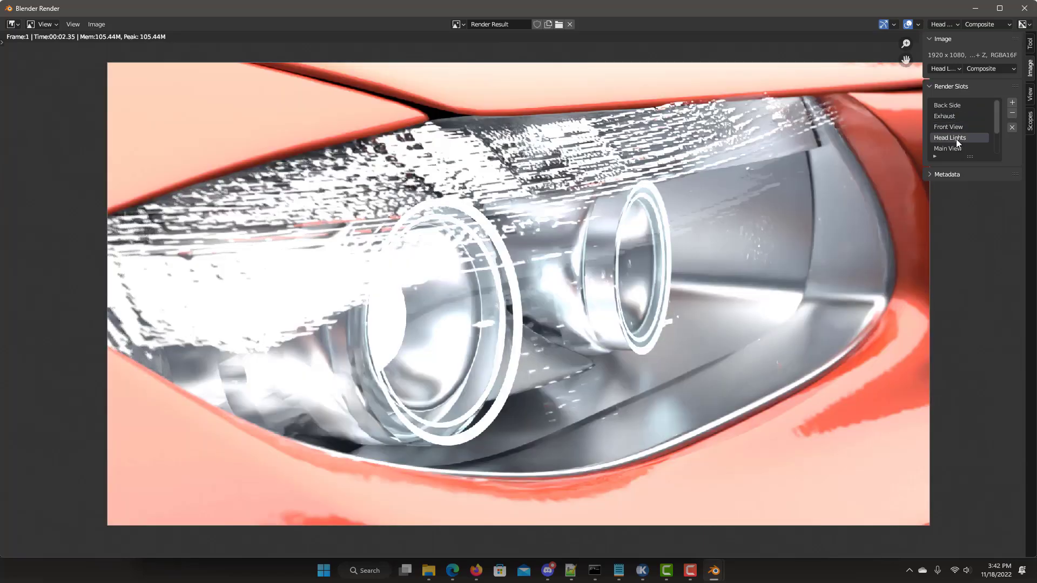
left_click(956, 149)
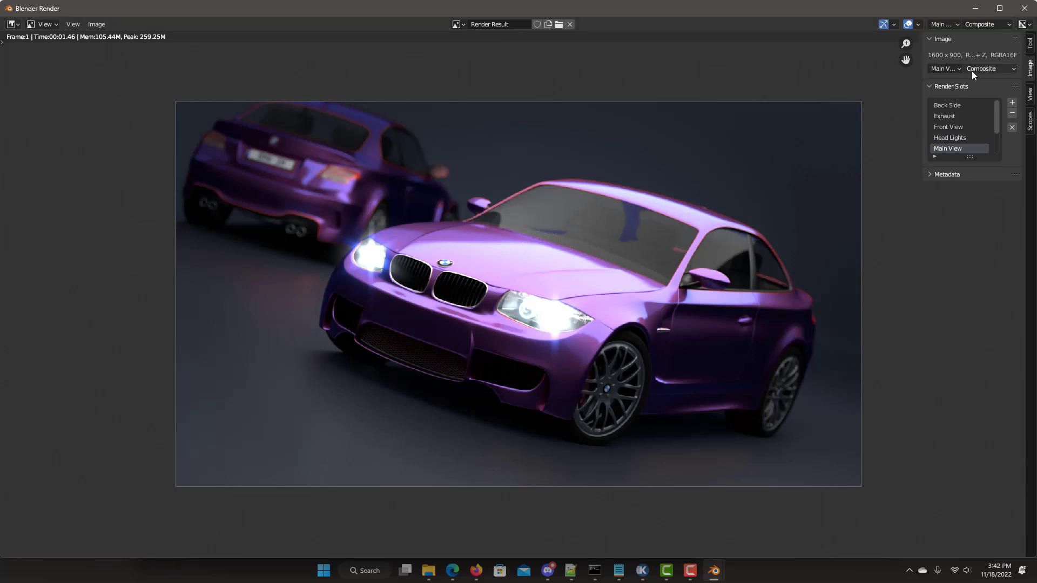
key("j")
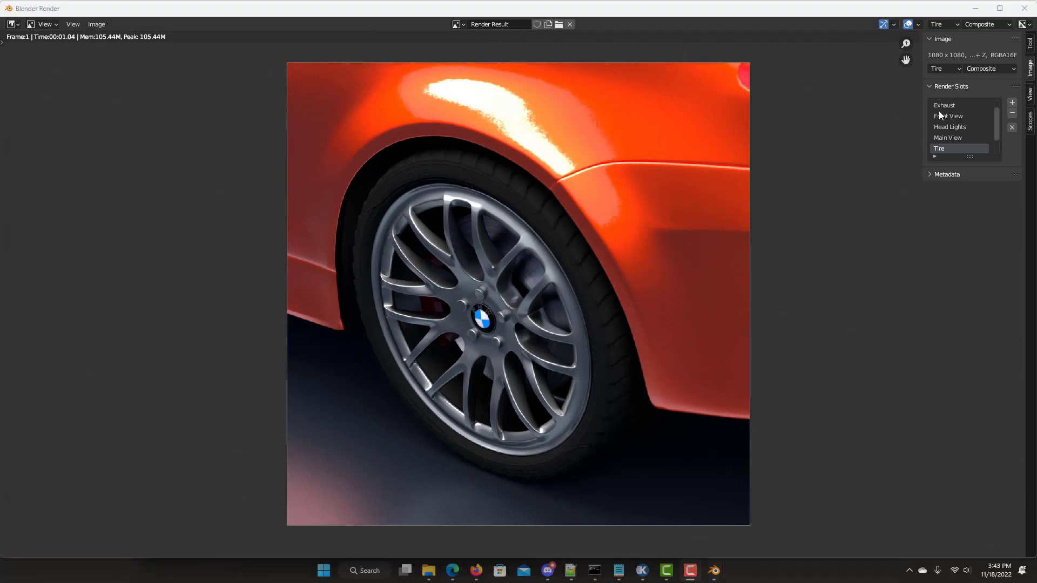
scroll(947, 127, "up", 1)
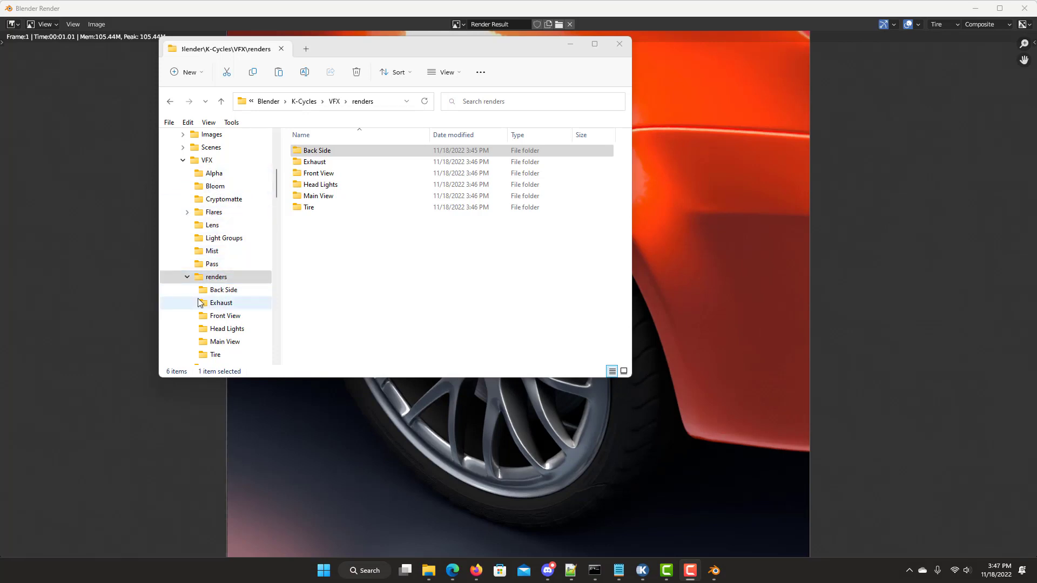
Step: Inspect Main View.png, bmw27_gpu_cam_start2_Main View.png and Main View_01.png, then return to Blender
left_click(224, 341)
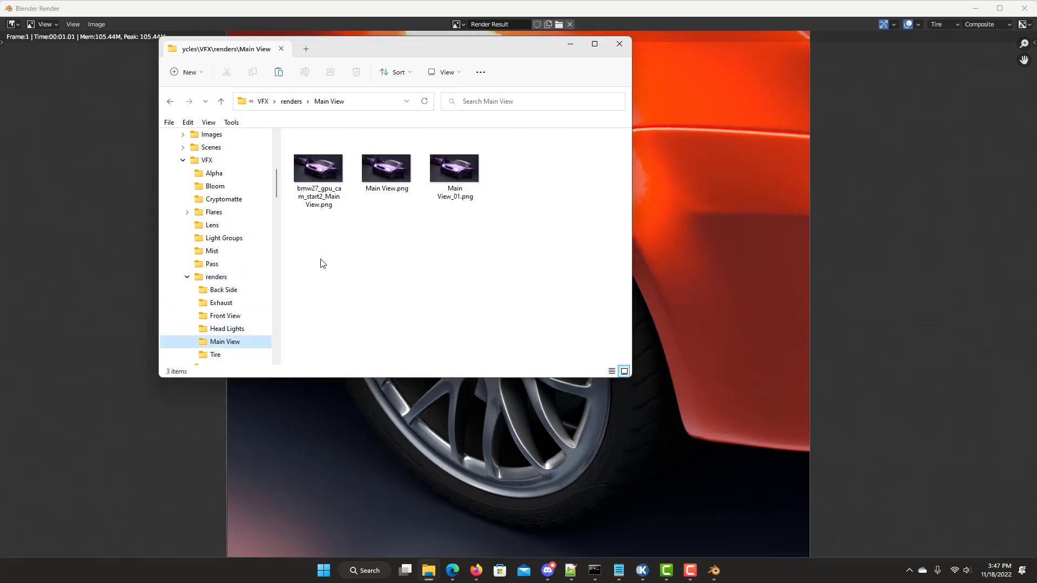
left_click(367, 238)
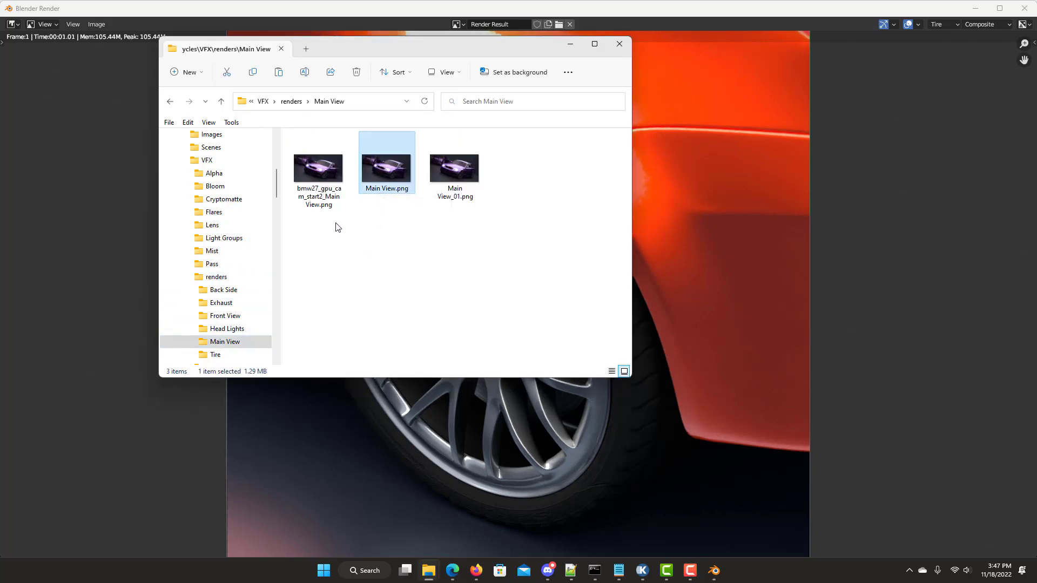
left_click(319, 202)
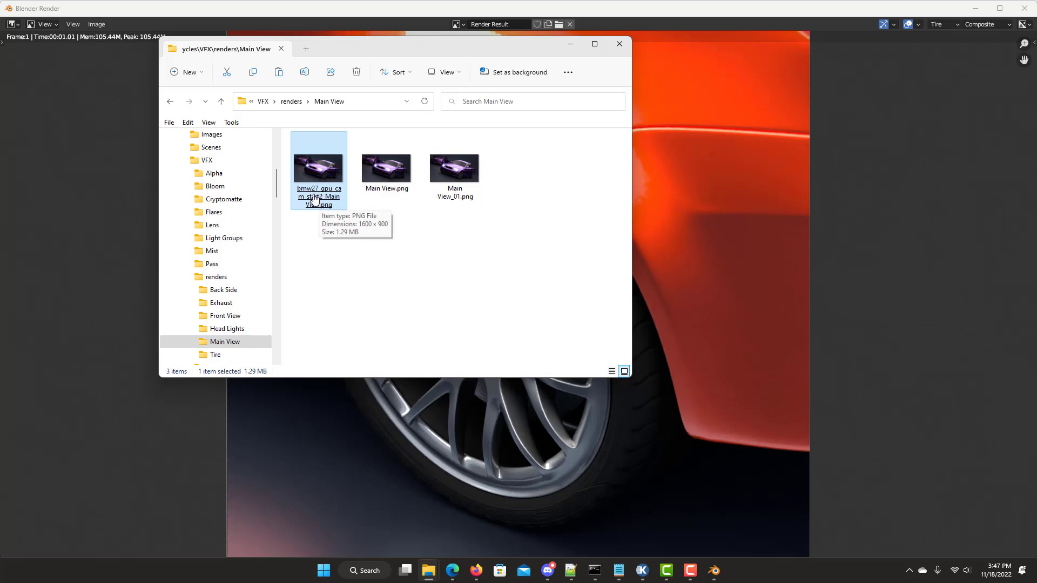
left_click(455, 195)
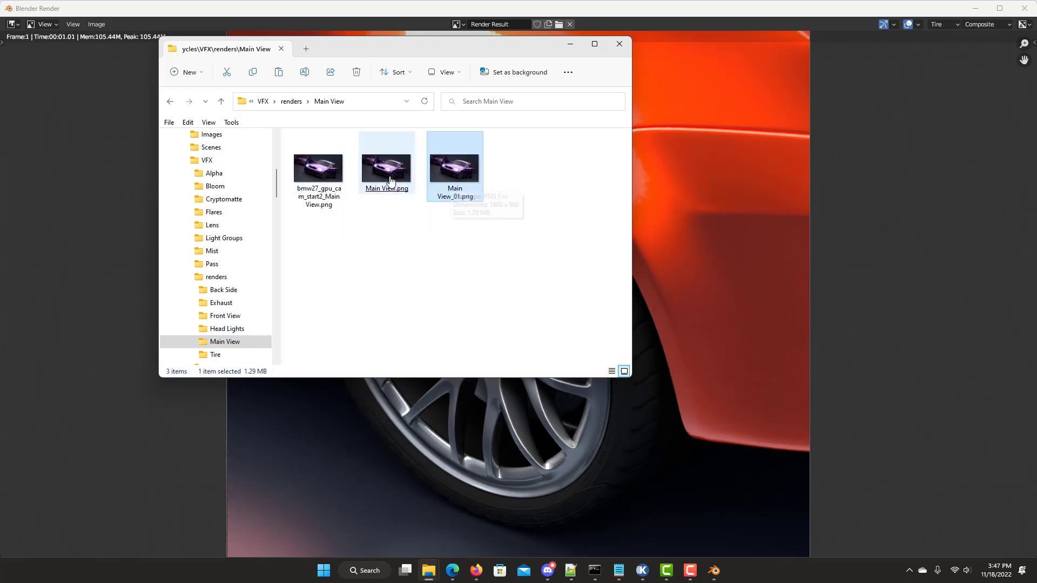
left_click(714, 570)
left_click(648, 506)
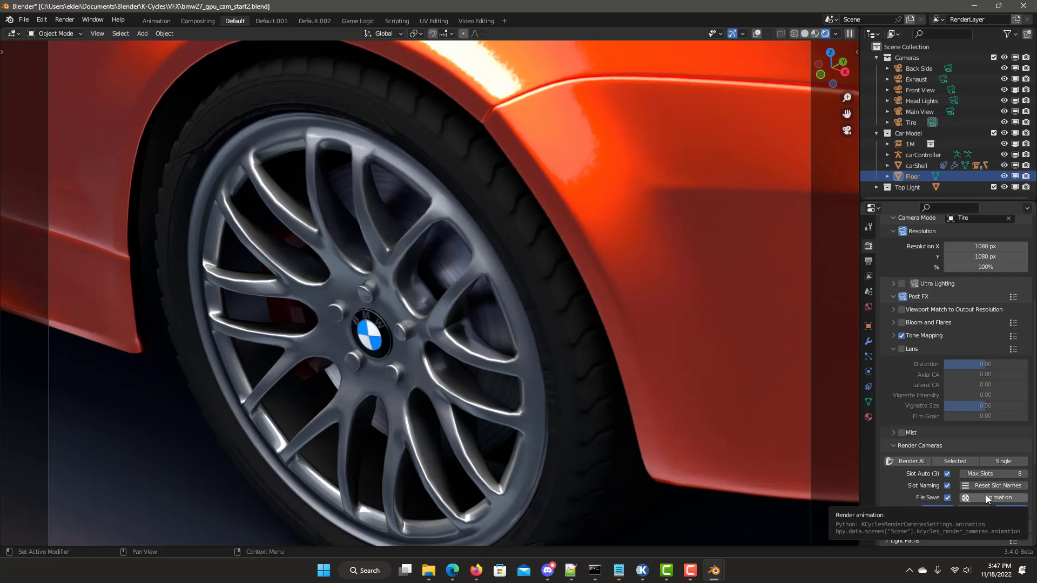
Step: Enable Animation in File Save, re-render the Tire view with F12, and reset the slot names
left_click(986, 495)
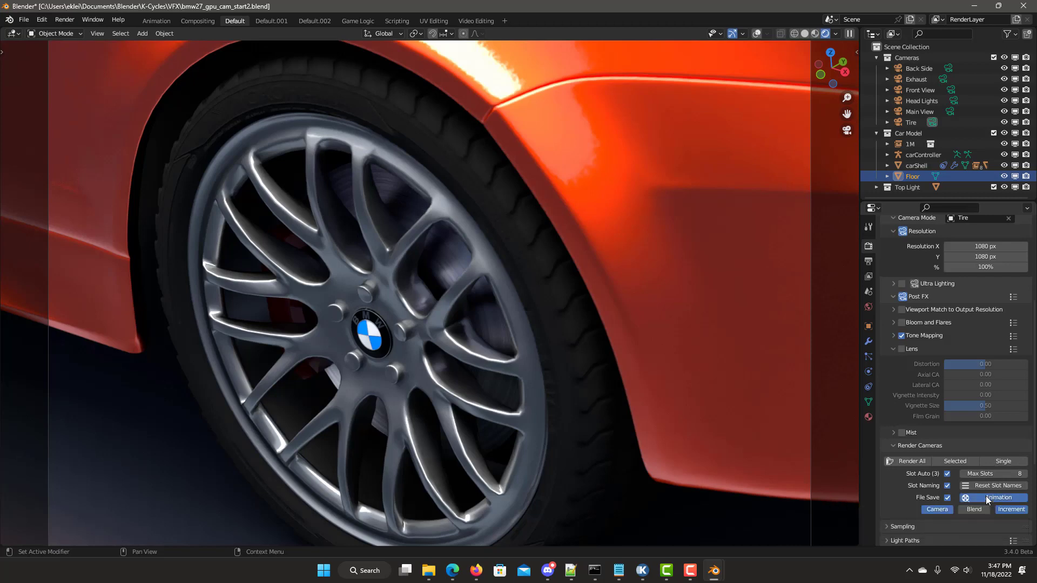
key("F12")
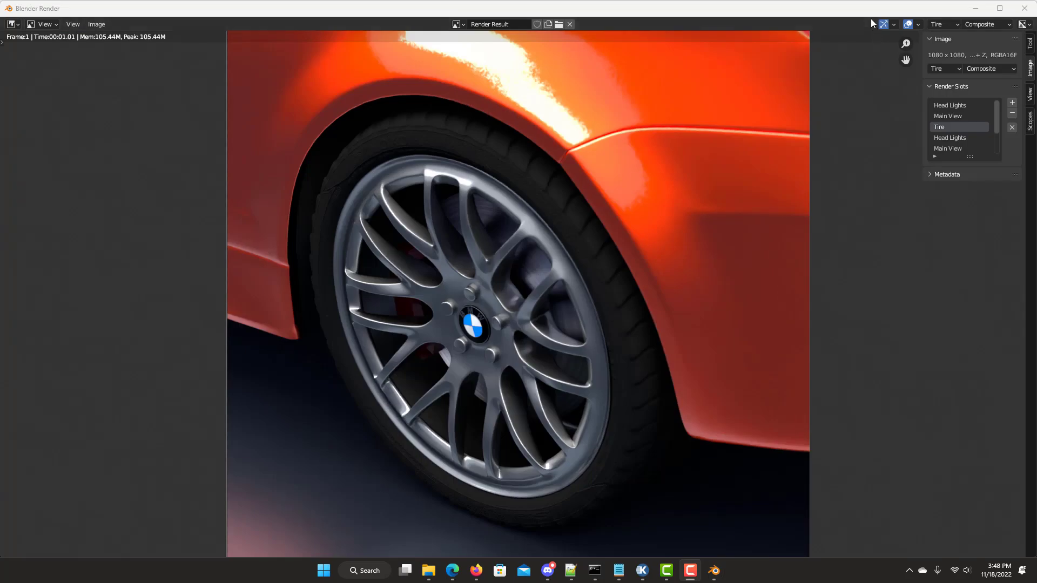
left_click_drag(870, 16, 751, 71)
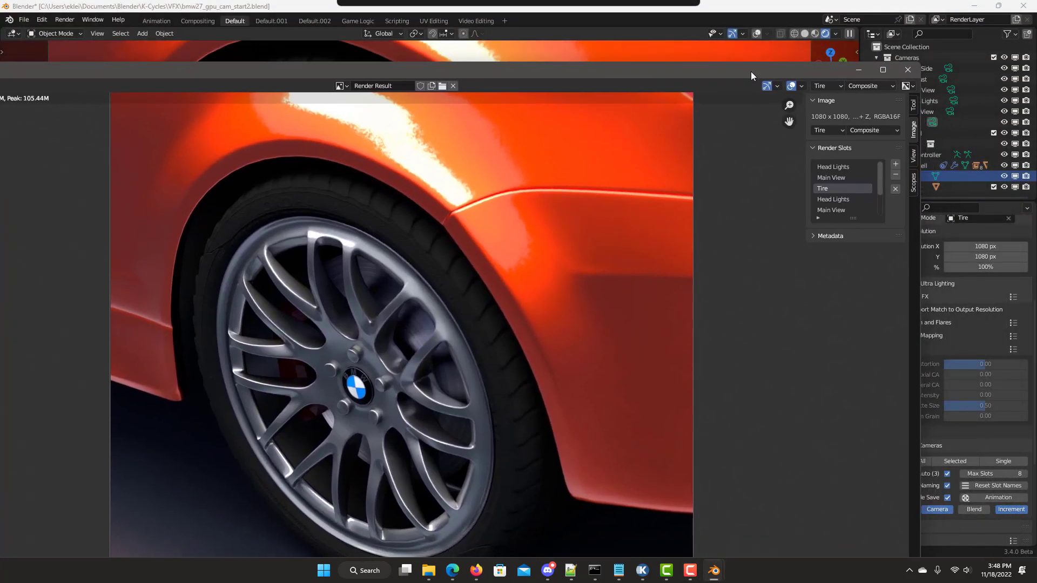
left_click(987, 486)
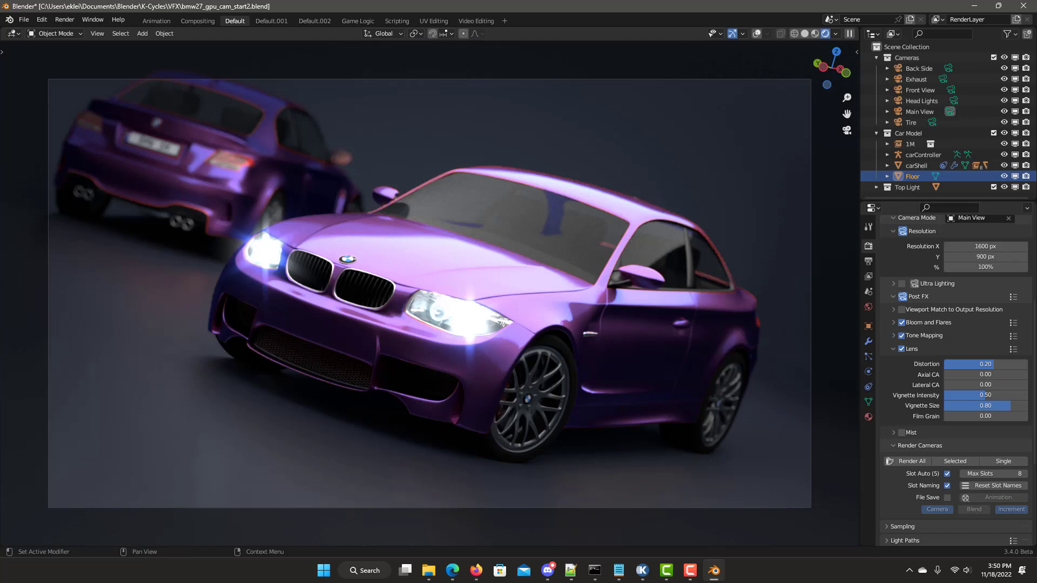
Step: Open Blender's Preferences from the Edit menu
left_click(42, 19)
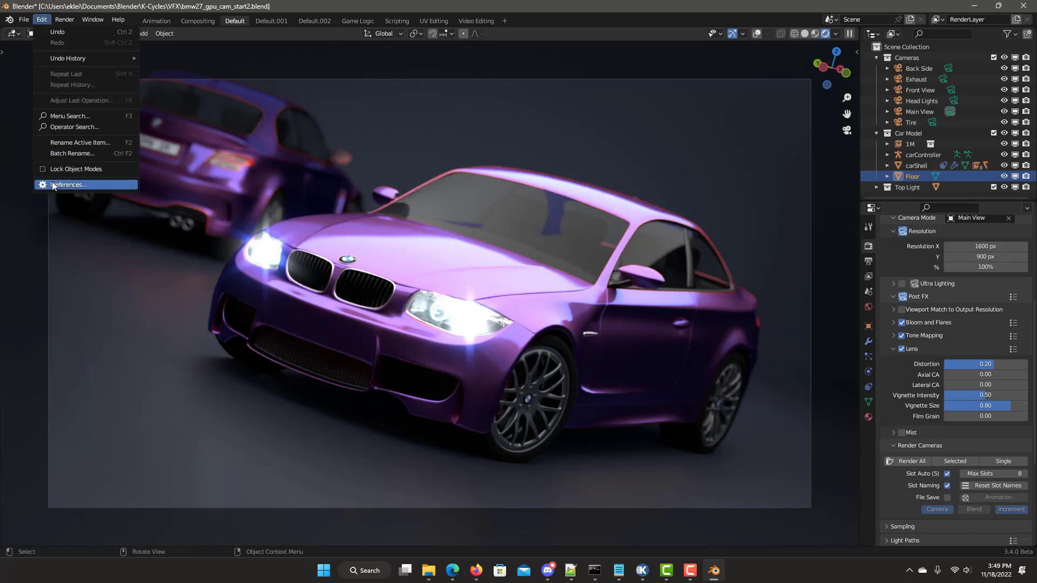
left_click(52, 183)
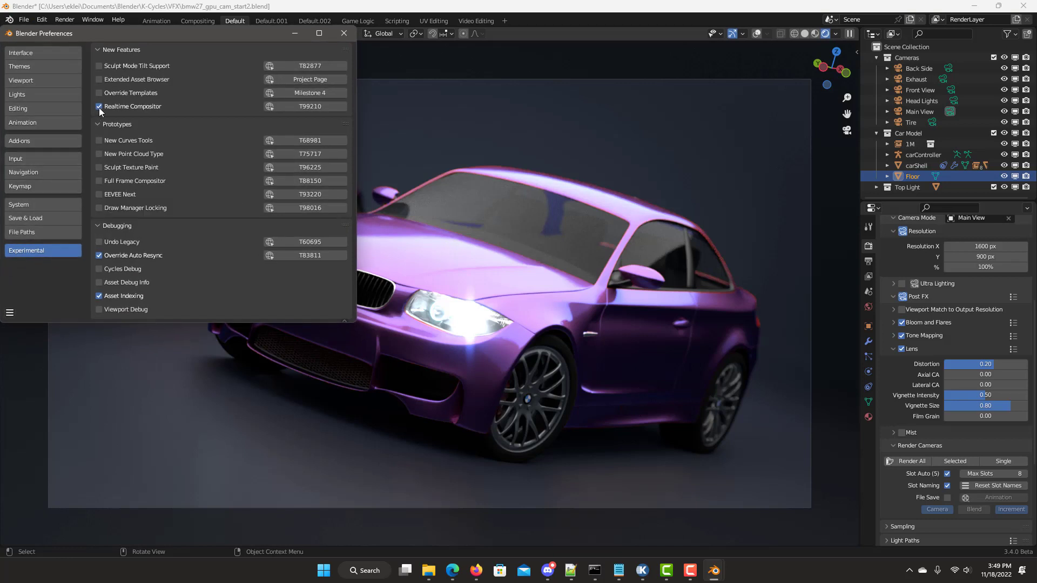
Step: Close Preferences and turn the lower area into the Compositor node editor
left_click(345, 34)
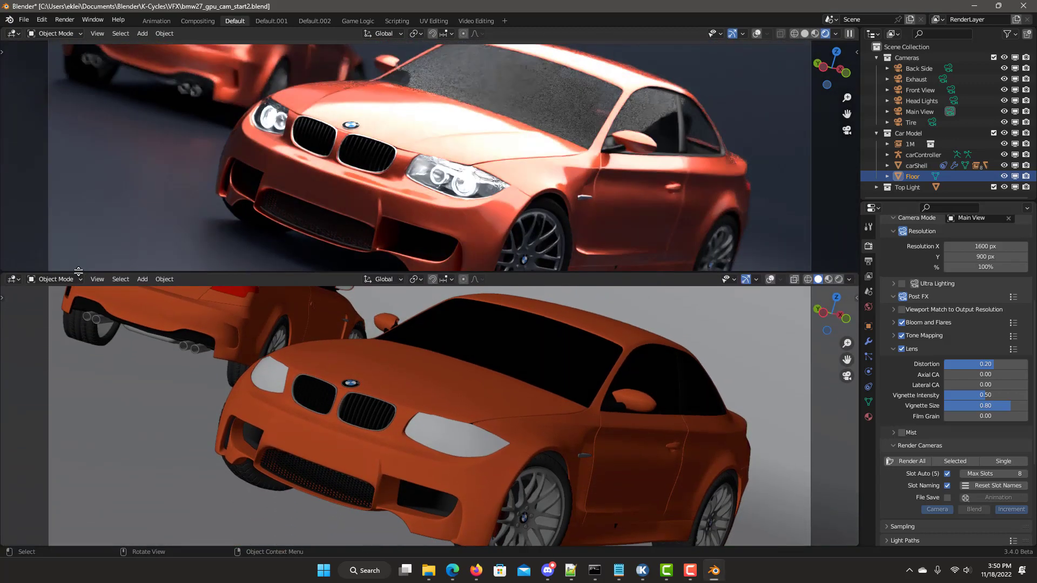
left_click(14, 279)
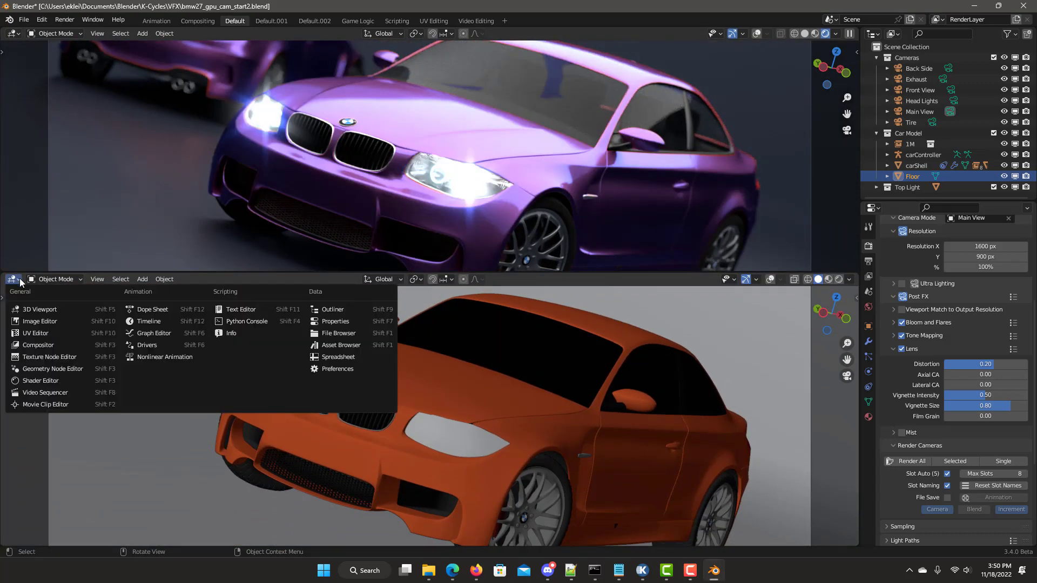
left_click(40, 345)
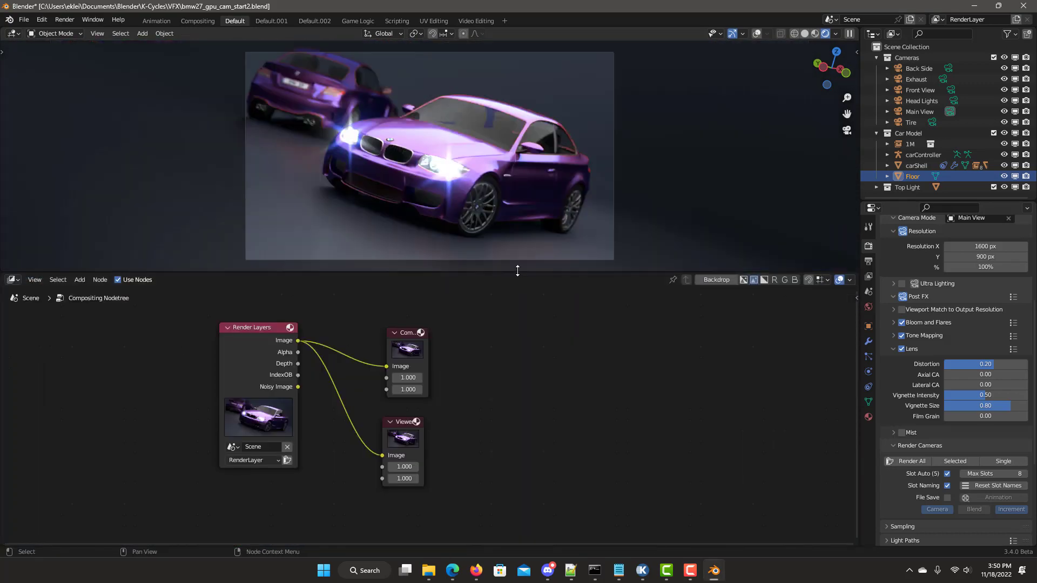
Step: Add a Hue Saturation Value node with Hue 0.1 and preview the compositor live in the viewport
right_click(345, 413)
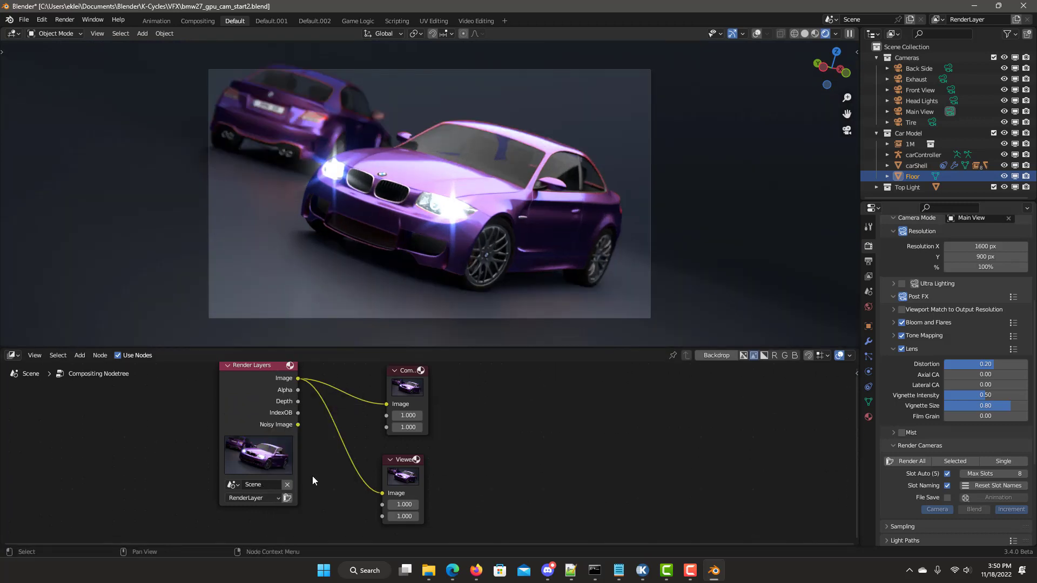
key("shift+a")
mouse_move(283, 467)
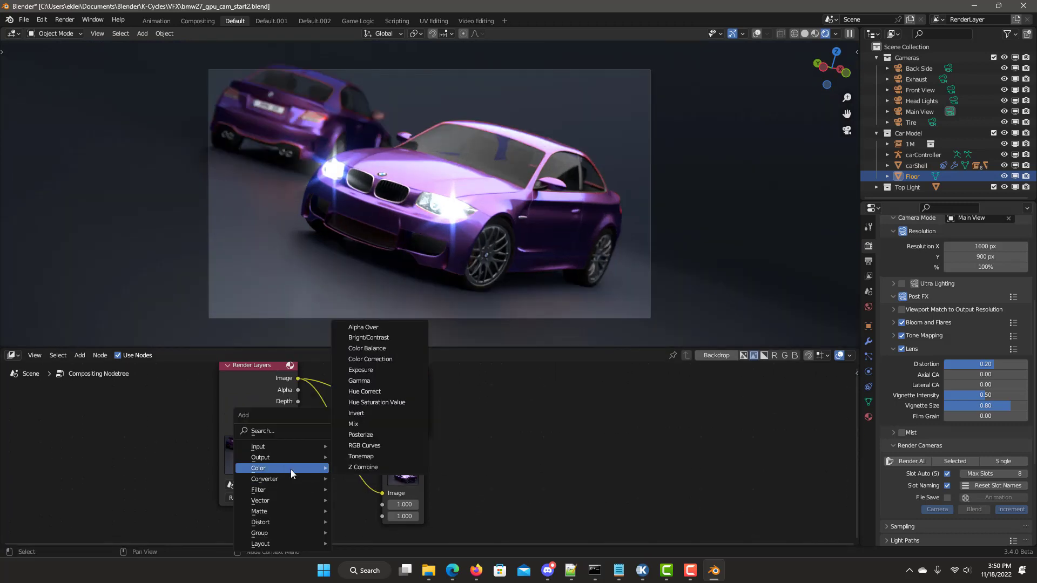
left_click(365, 402)
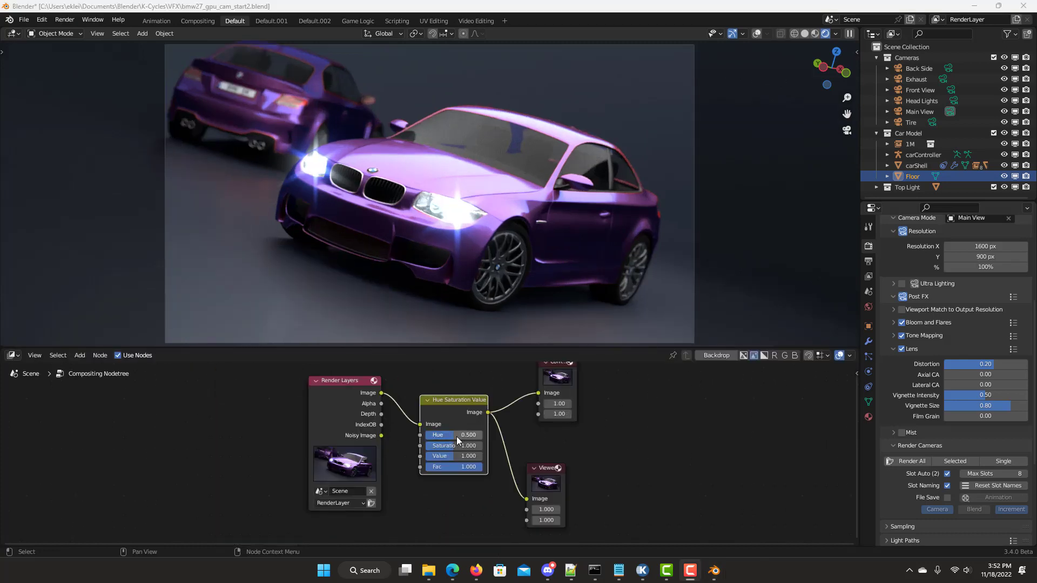
left_click(457, 435)
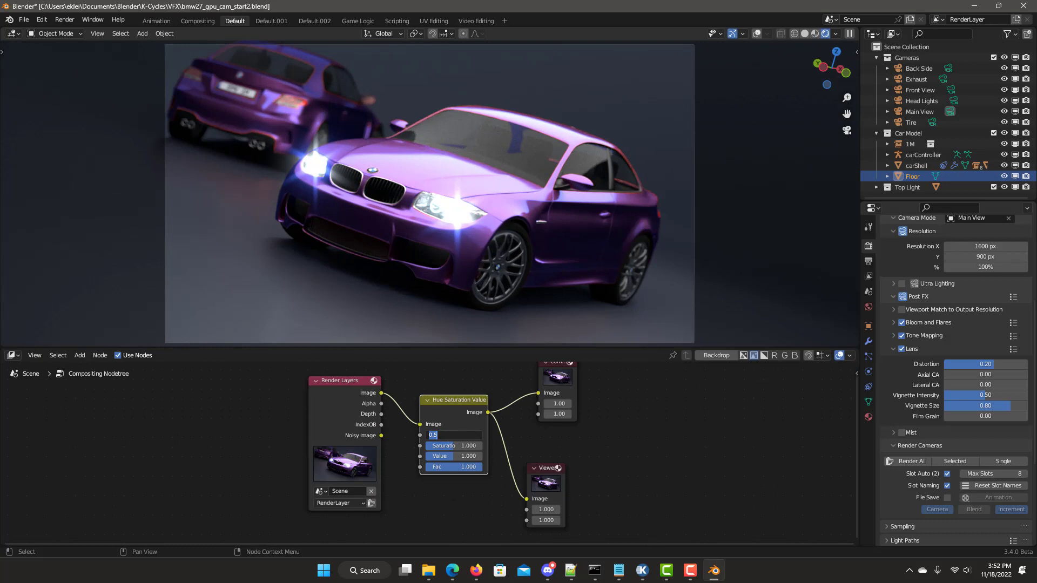
type("0.1")
key("Return")
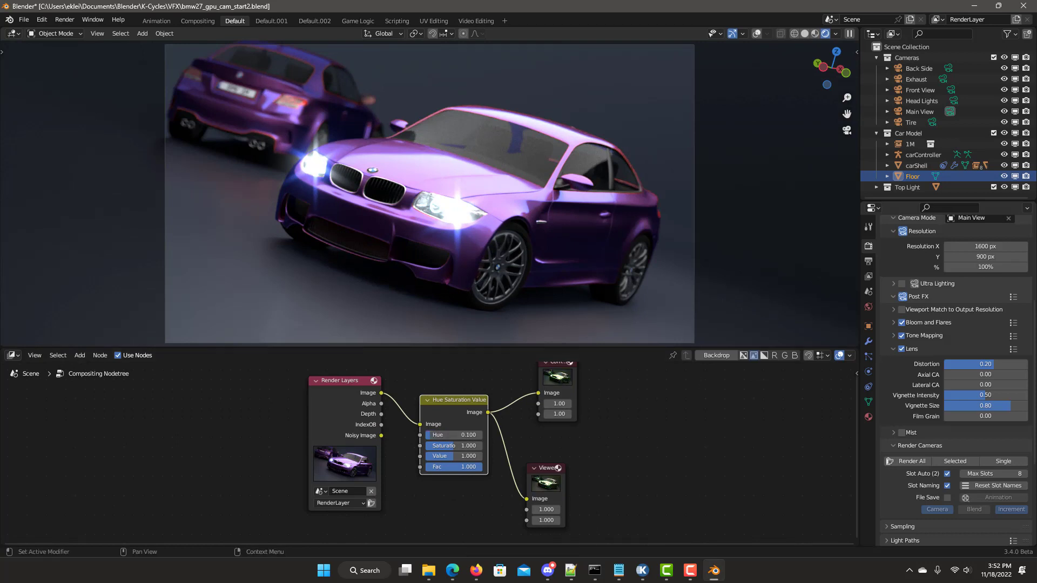
left_click(837, 32)
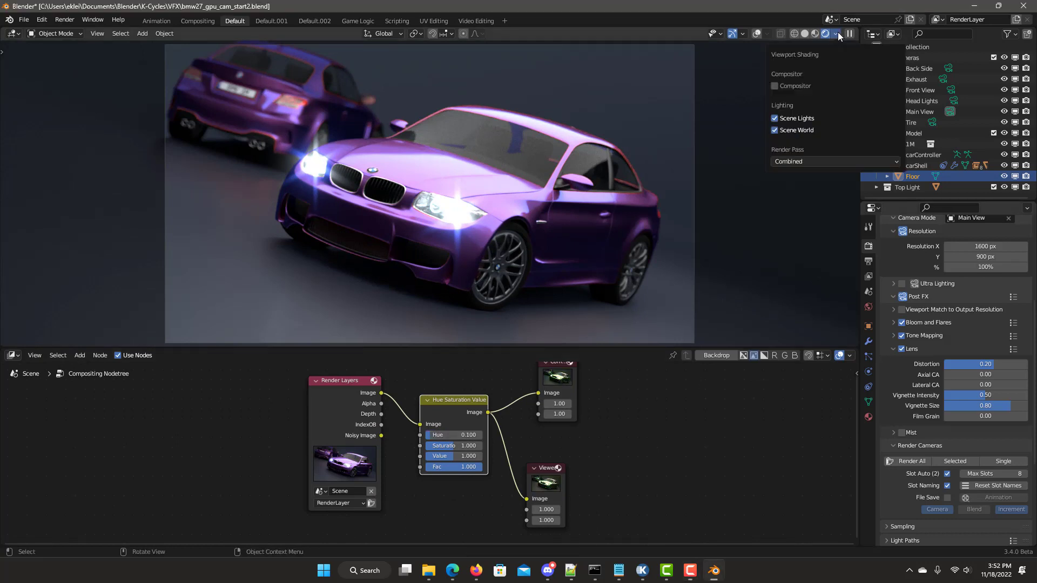
left_click(773, 86)
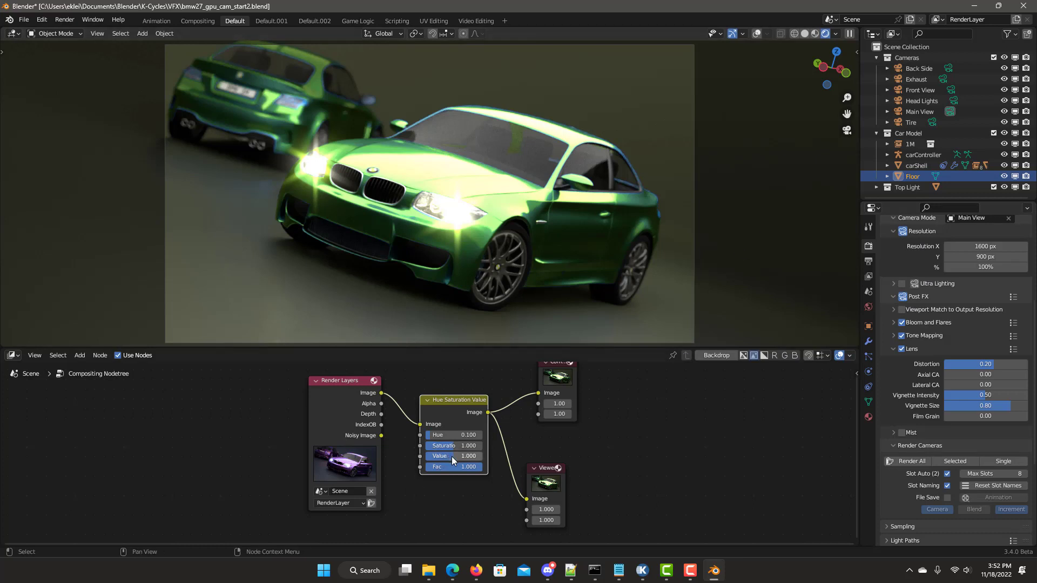
Step: Raise the node's Value and strengthen the headlight glare under Bloom and Flares
mouse_move(451, 456)
left_mouse_down()
mouse_move(484, 455)
mouse_move(454, 456)
left_mouse_up()
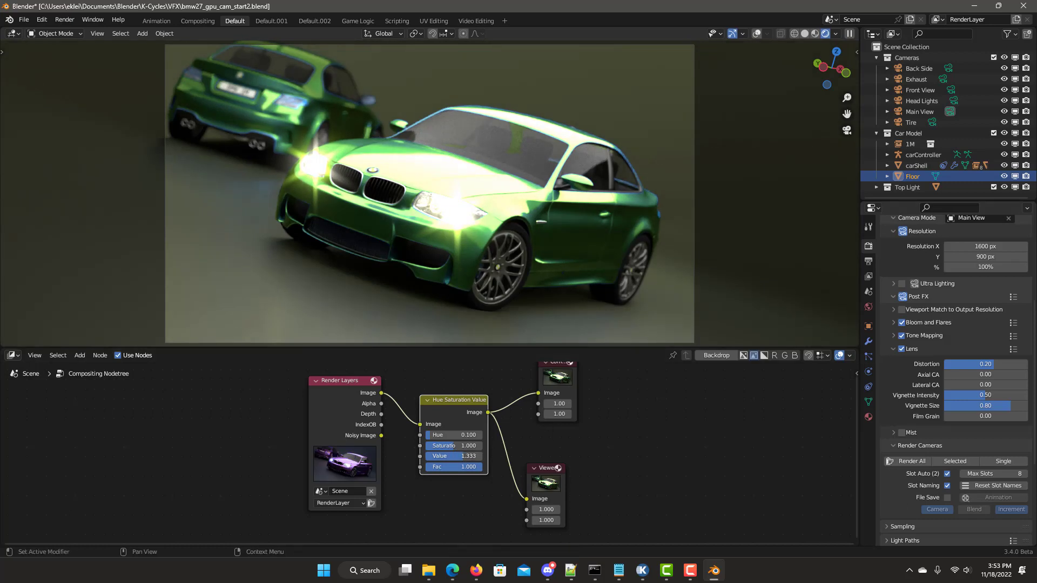
left_click(894, 323)
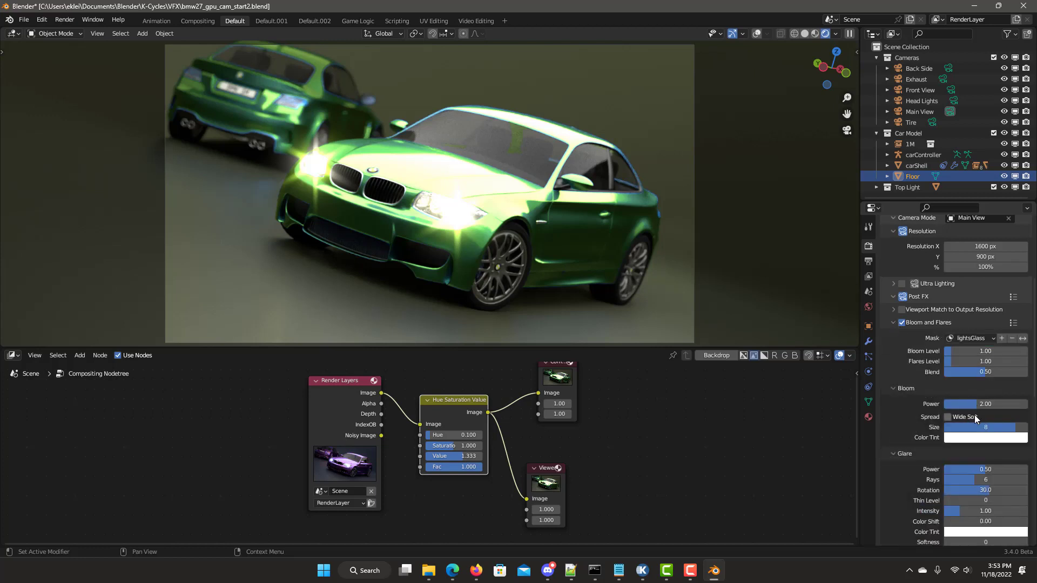
left_click_drag(985, 469, 1008, 470)
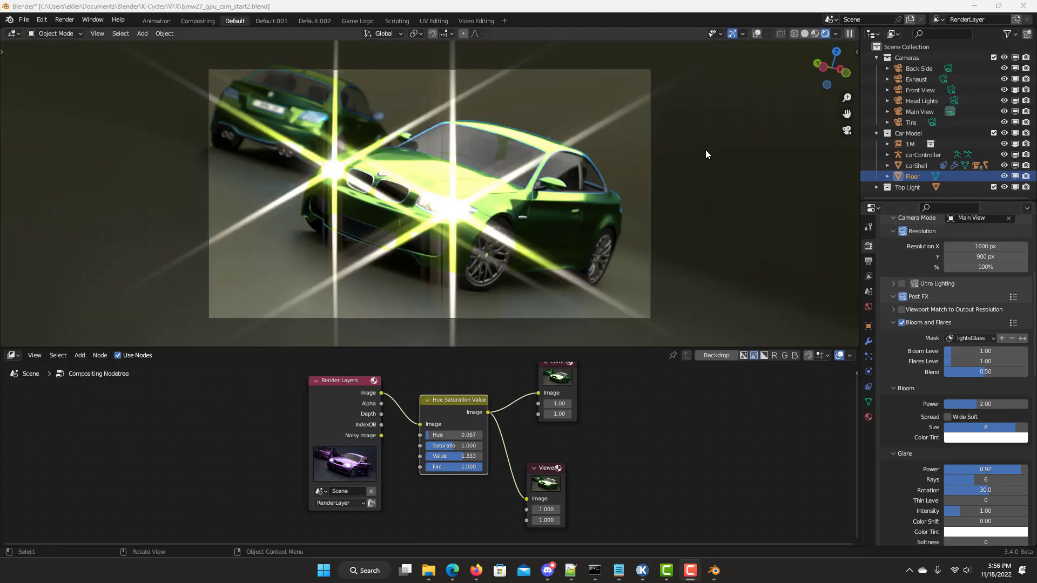
left_click(805, 35)
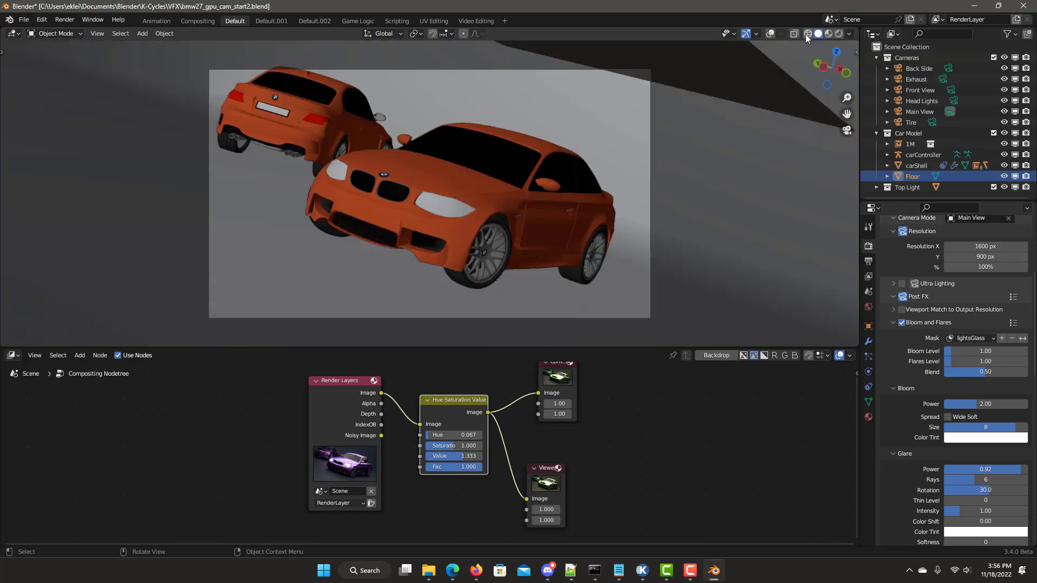
left_click(837, 34)
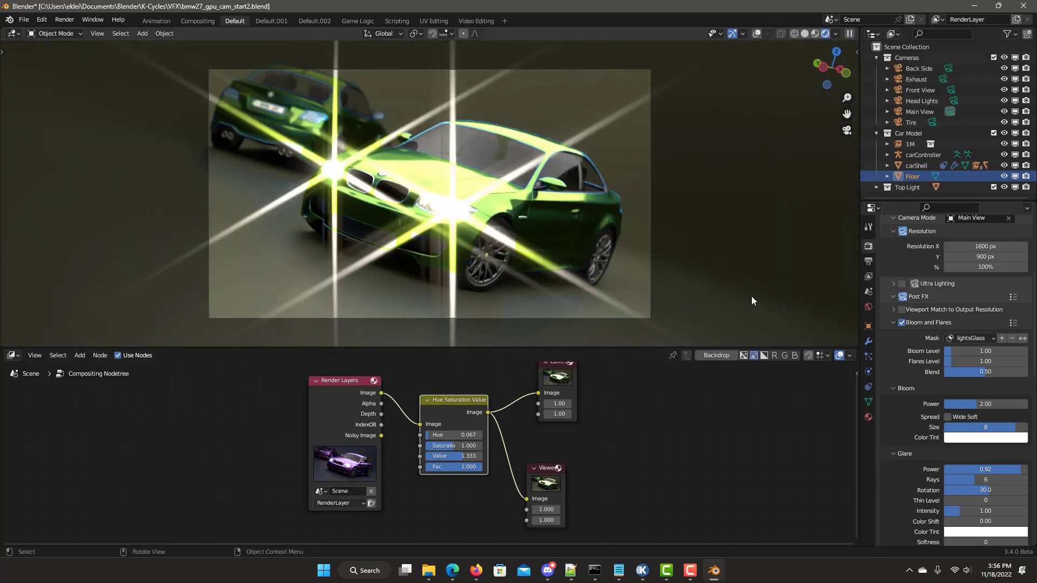
Step: Set Bloom Power 2.49, Exposure 0.09, Glare Power 0.63 and shift the node Hue to 0.108
scroll(943, 409, "down", 1)
left_click_drag(946, 384, 993, 384)
scroll(958, 432, "down", 6)
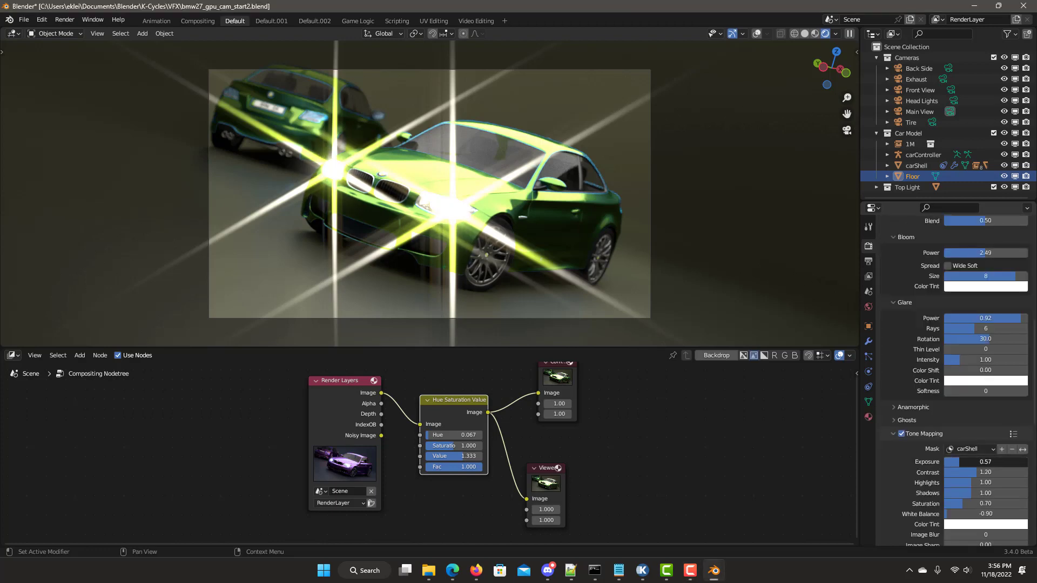
left_click_drag(985, 462, 972, 462)
left_click_drag(986, 318, 961, 318)
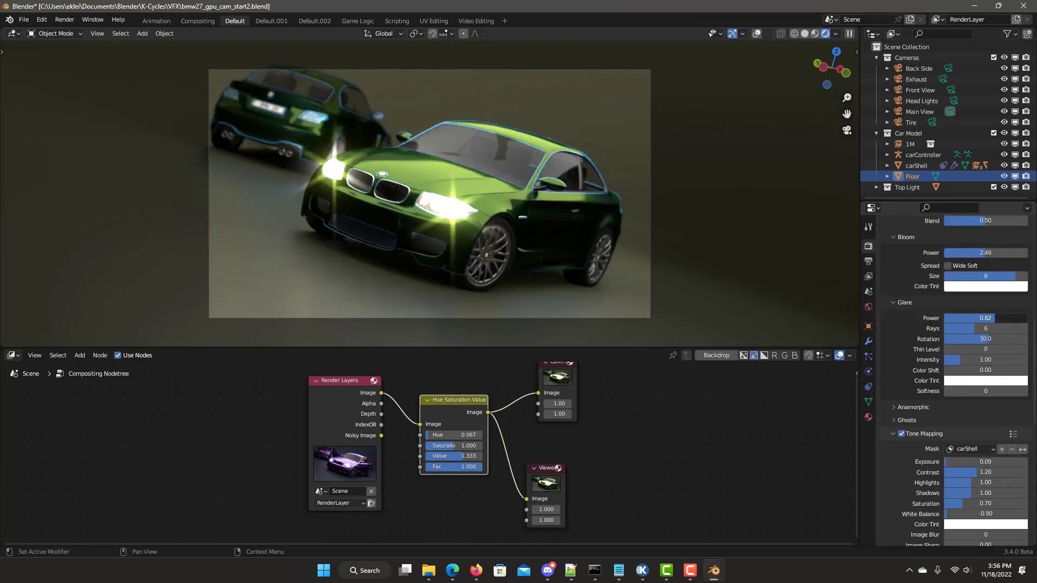
left_click_drag(432, 435, 486, 457)
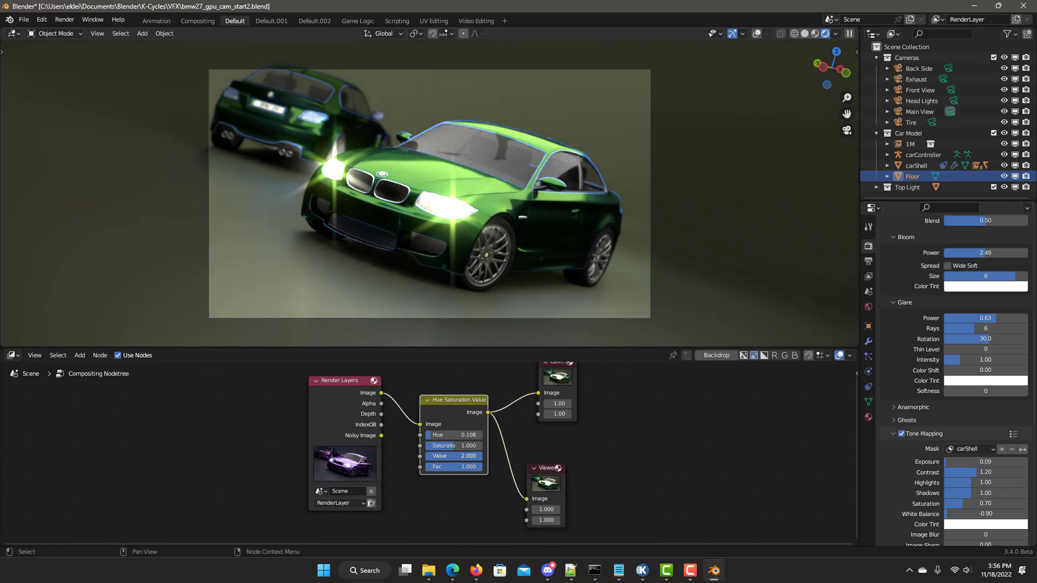
scroll(929, 371, "down", 10)
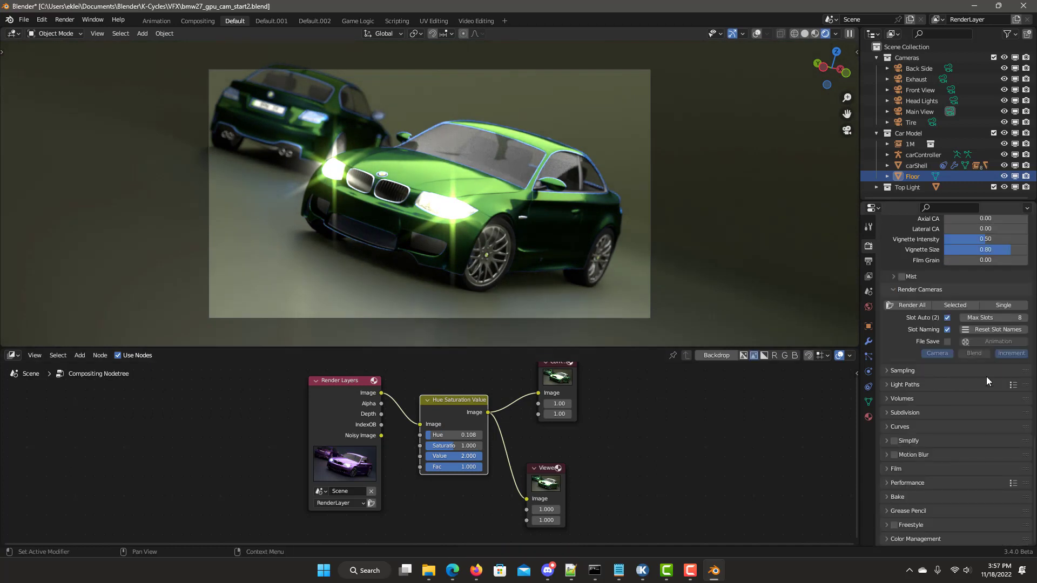
Step: Render the current camera as a Single render and compare the green-car result with the purple-car slot
left_click(1004, 305)
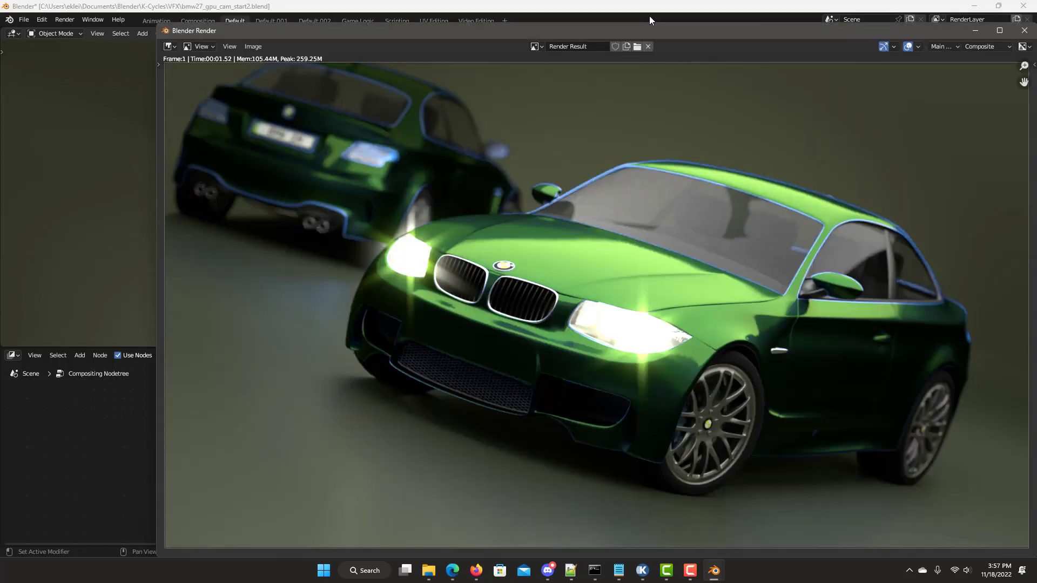
mouse_move(648, 32)
left_mouse_down()
mouse_move(517, 314)
mouse_move(653, 50)
left_mouse_up()
left_click(945, 63)
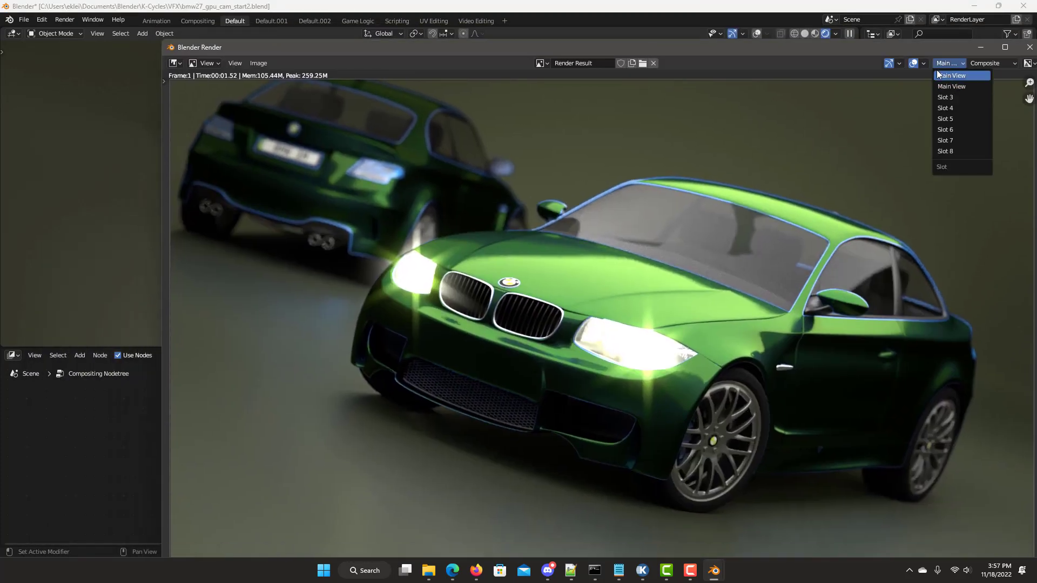
left_click(953, 76)
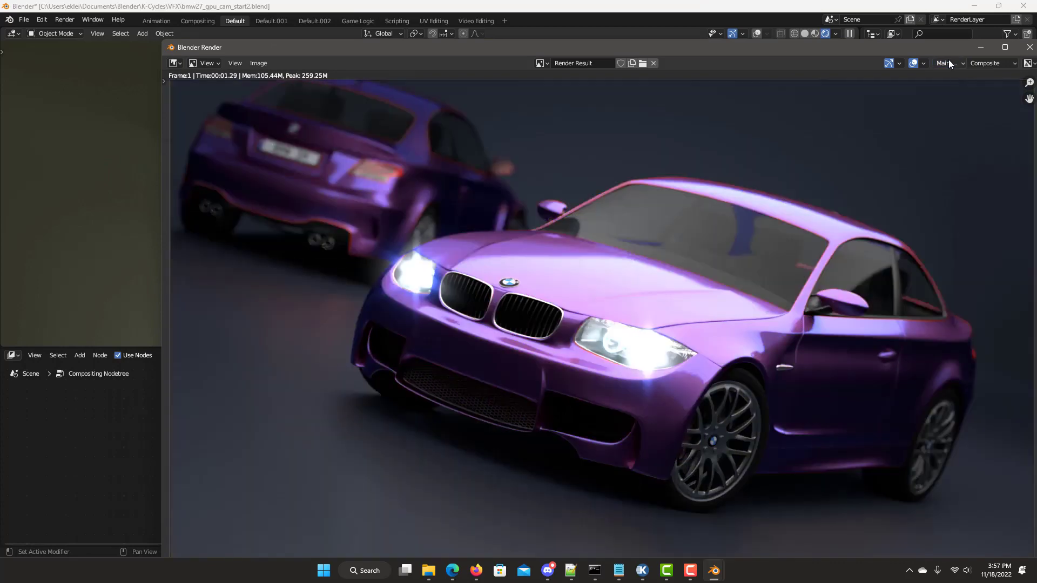
left_click(948, 63)
left_click(951, 88)
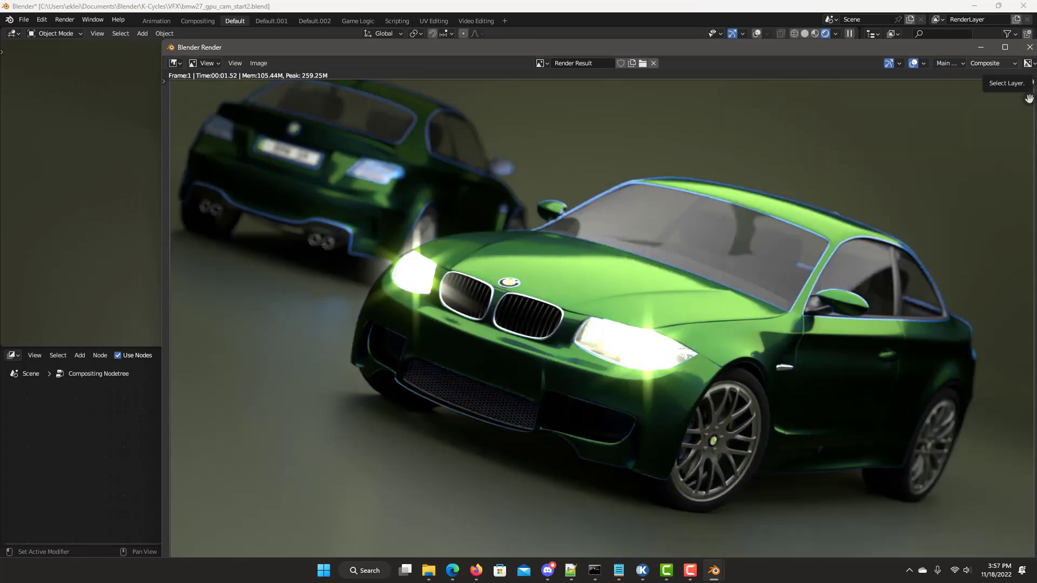
left_click(1029, 47)
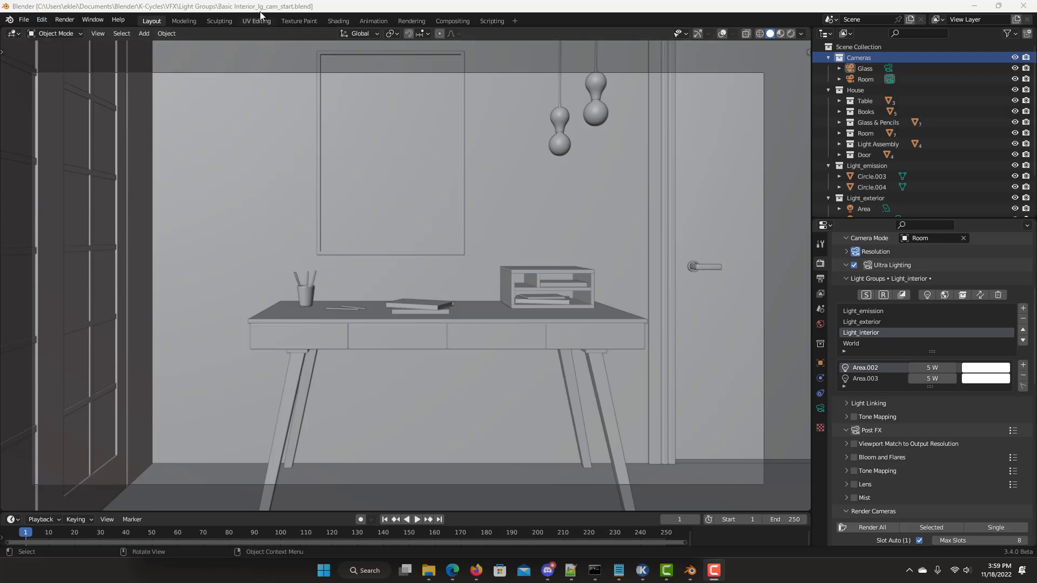
Step: Switch to Rendered shading, view through Glass then Room, and select the Room camera
left_click(791, 34)
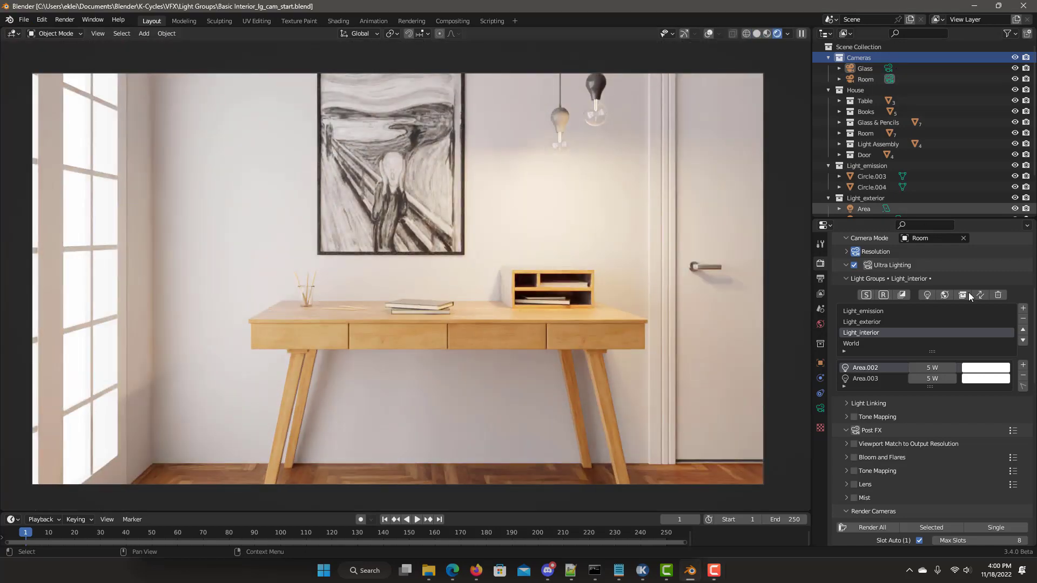
left_click(923, 239)
left_click(920, 253)
left_click(926, 238)
left_click(920, 264)
left_click(863, 79)
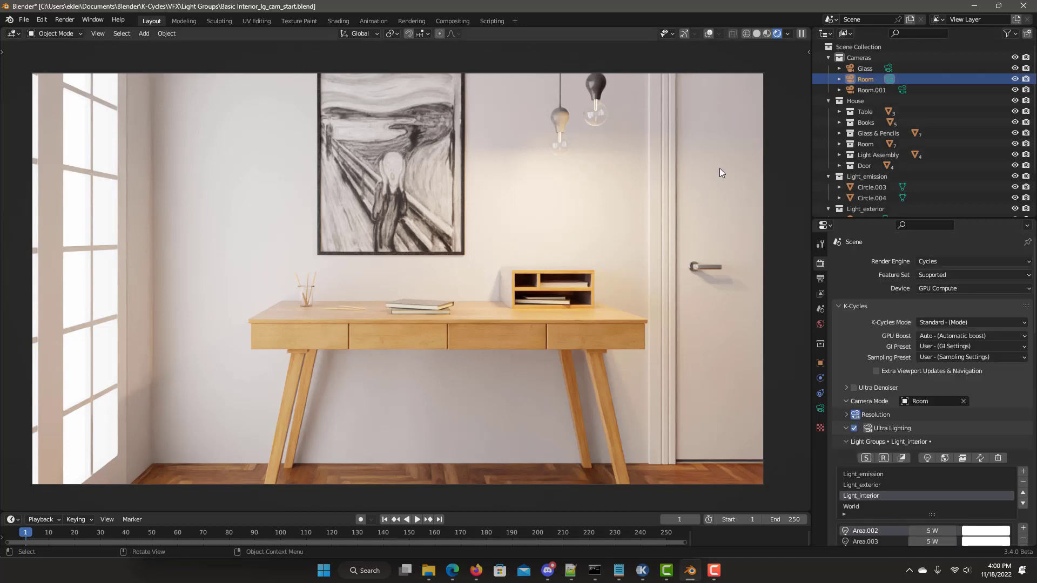
Step: Duplicate the Room camera and rename the cameras Room Dalight and Room Sunset
key("shift+d")
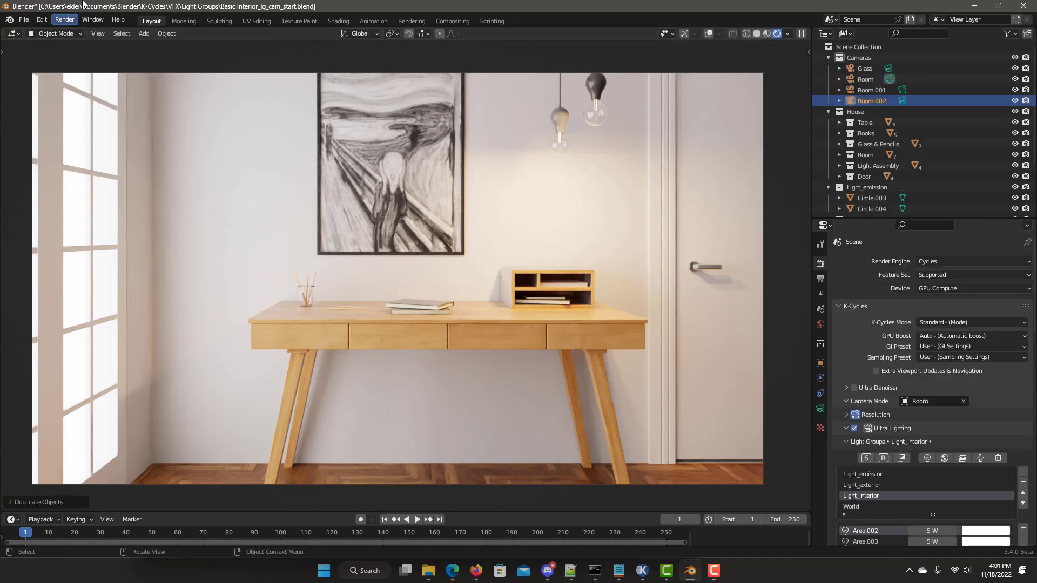
double_click(864, 79)
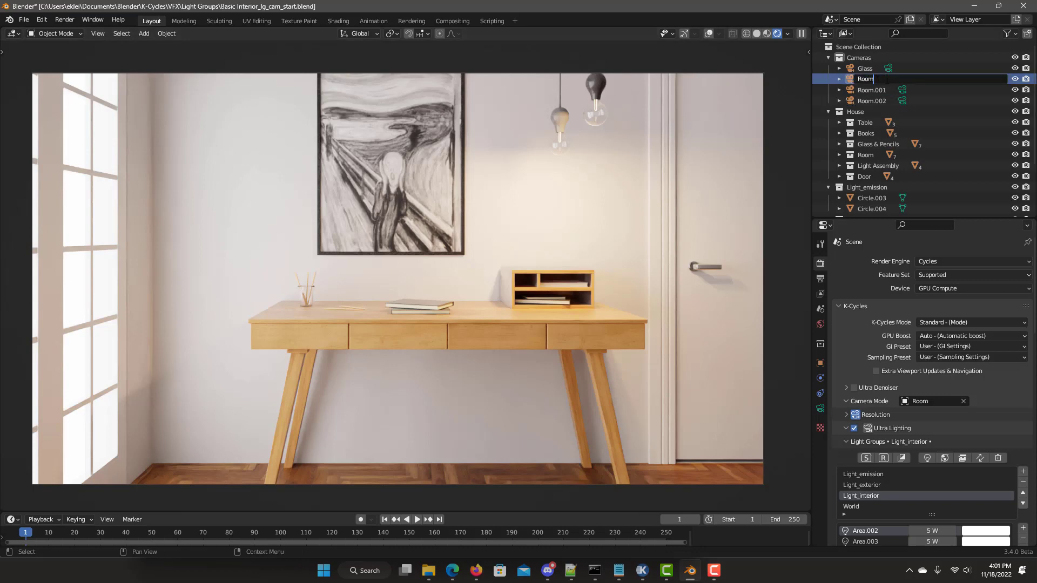
type("Dalight")
key("Return")
double_click(862, 79)
type("Room Sunset")
key("Return")
Step: Rename the third camera Room Night and set it as the Camera Mode choice
double_click(871, 79)
type("Room Nih")
key("BackSpace")
type("ght")
key("Return")
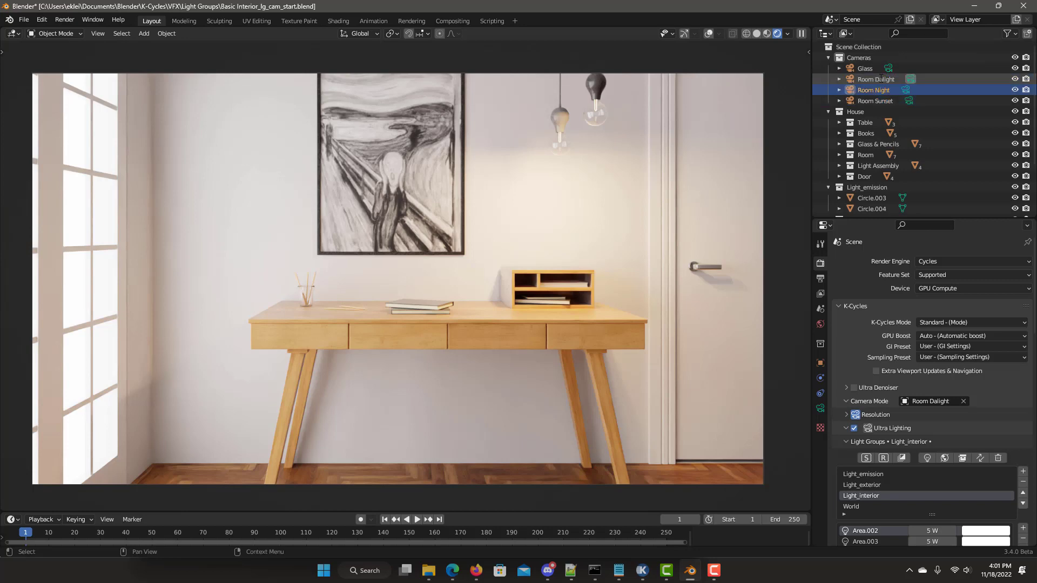
scroll(925, 377, "down", 4)
left_click(925, 314)
Step: Cycle Camera Mode through Room Night and Room Sunset, settling on Room Dalight
left_click(921, 353)
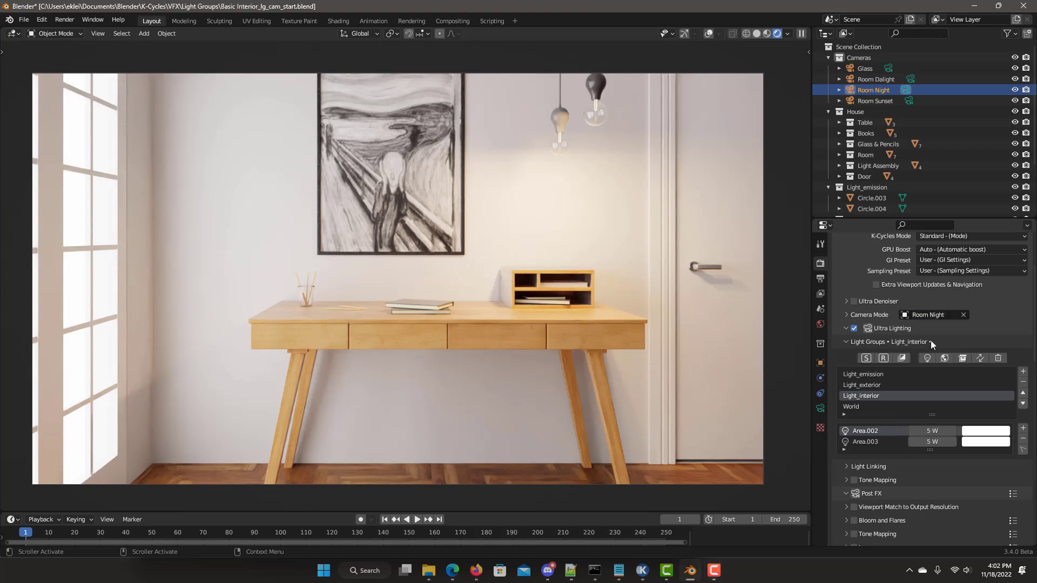
left_click(925, 314)
left_click(928, 364)
left_click(934, 315)
left_click(931, 342)
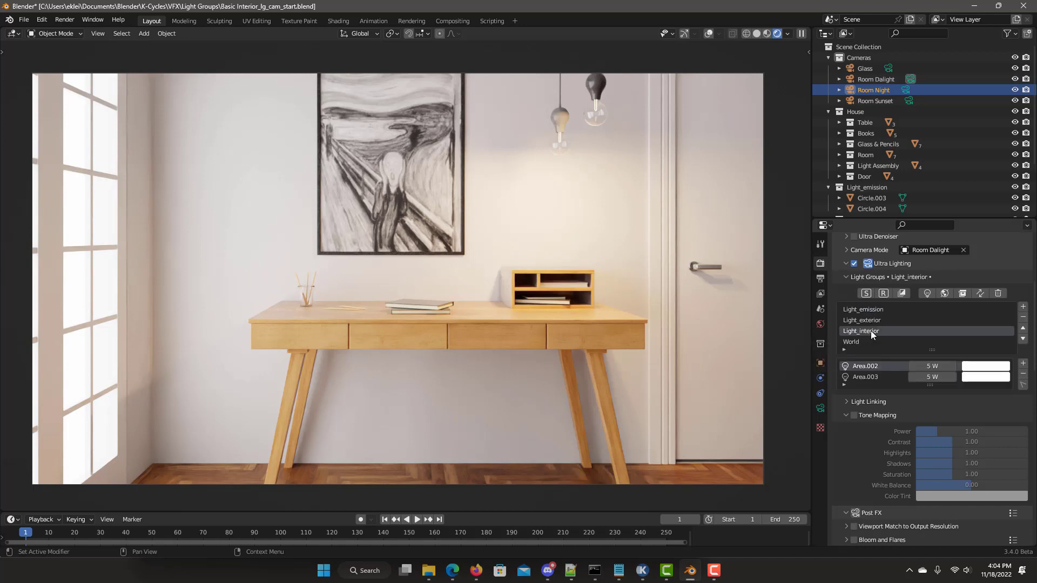
Step: Solo Light_interior and tone-map it at power 0.60
left_click(864, 292)
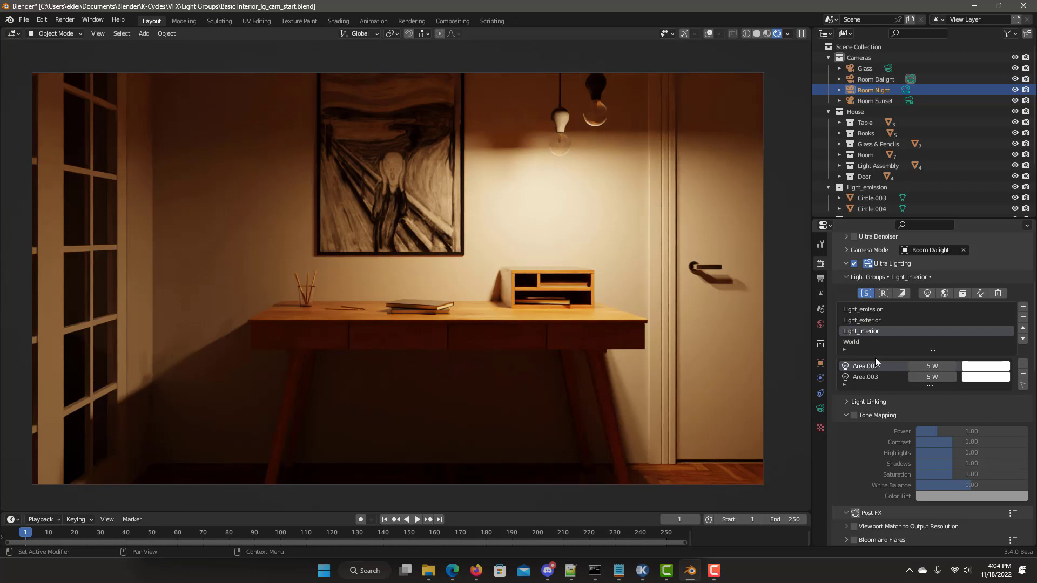
left_click(855, 414)
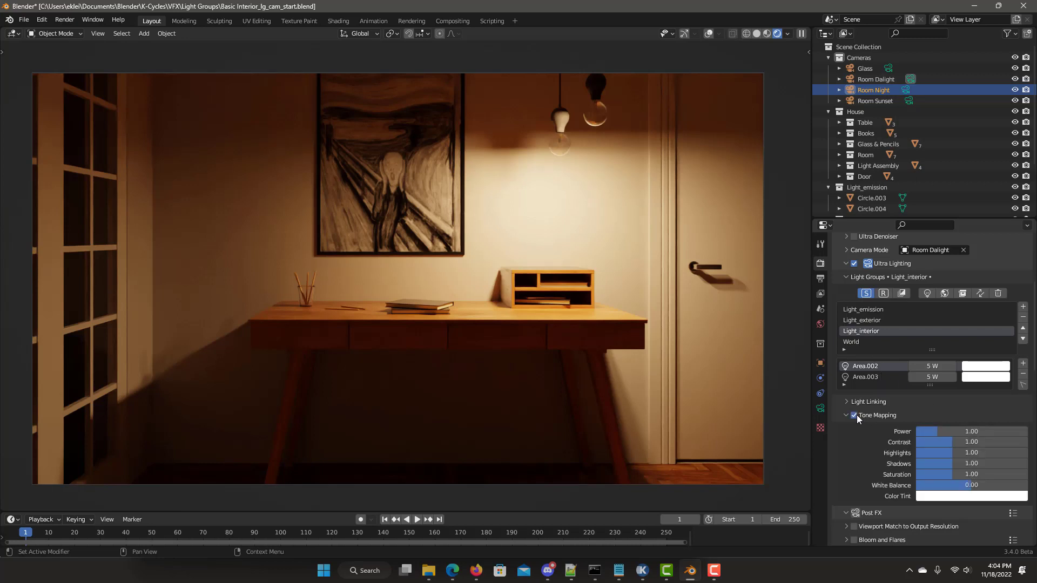
left_click(939, 432)
type(".6")
key("Return")
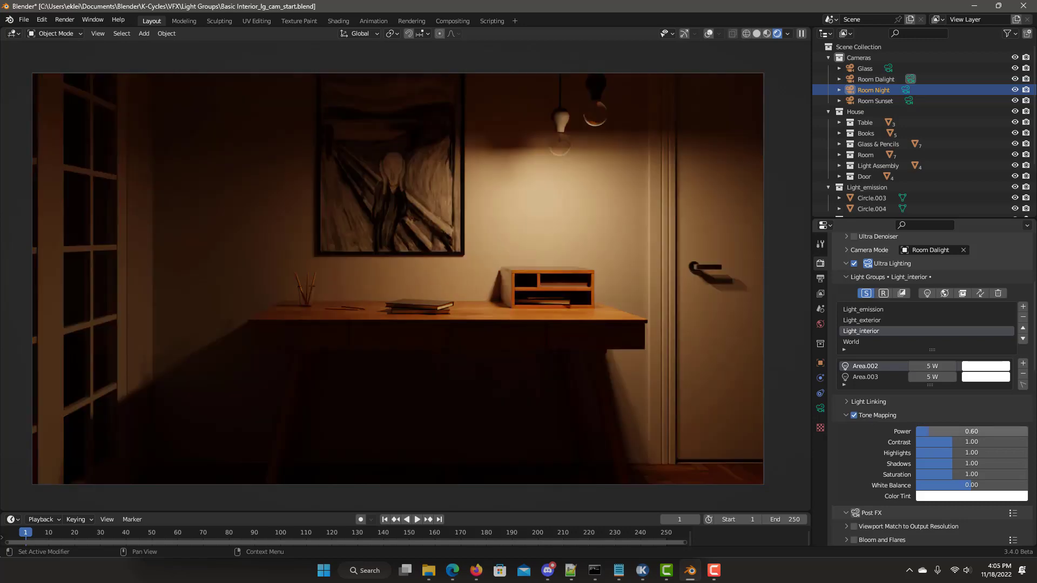
Step: Tone-map Light_exterior with power 1.20, contrast 1.20 and white balance 0.10
left_click(864, 319)
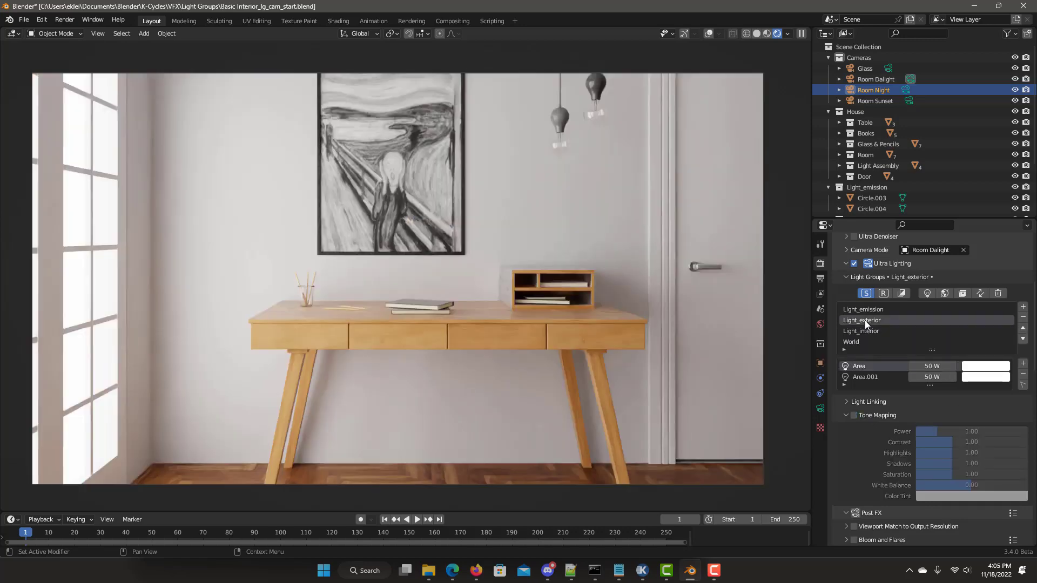
left_click(854, 414)
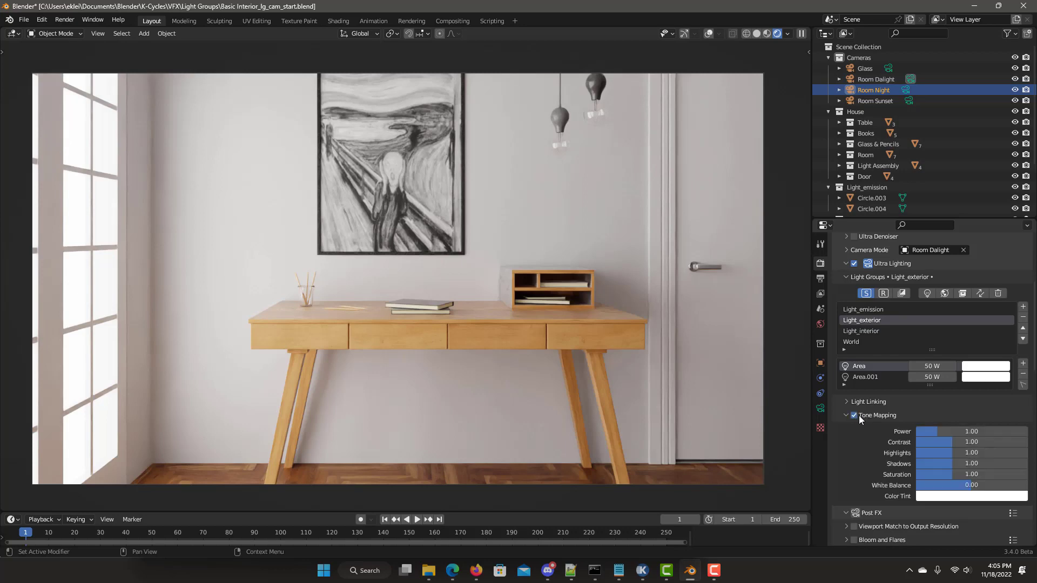
left_click(940, 431)
type("1.2")
key("Return")
left_click(941, 442)
type("1.2")
key("Return")
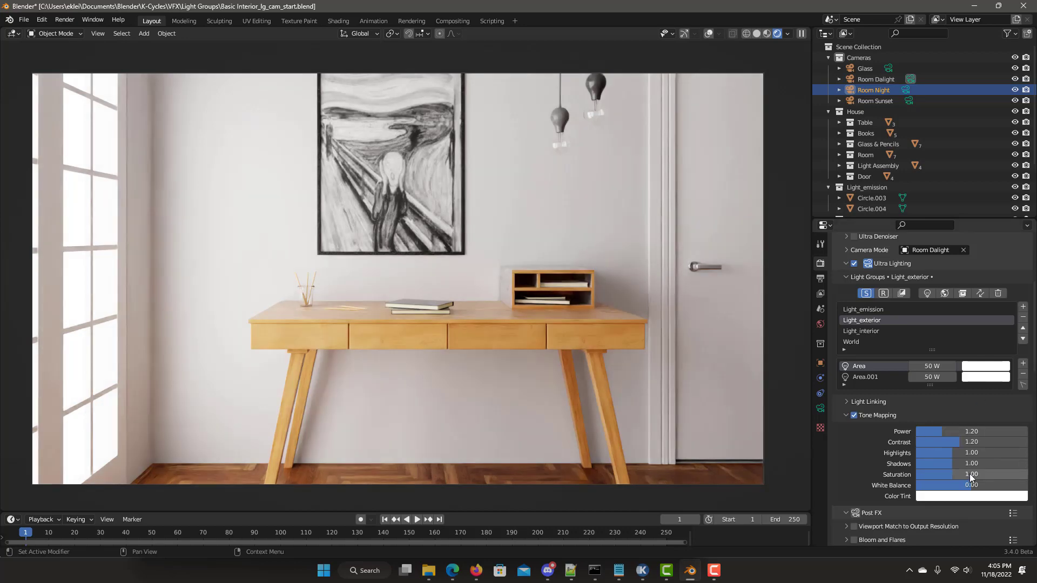
left_click(966, 484)
type("0.1")
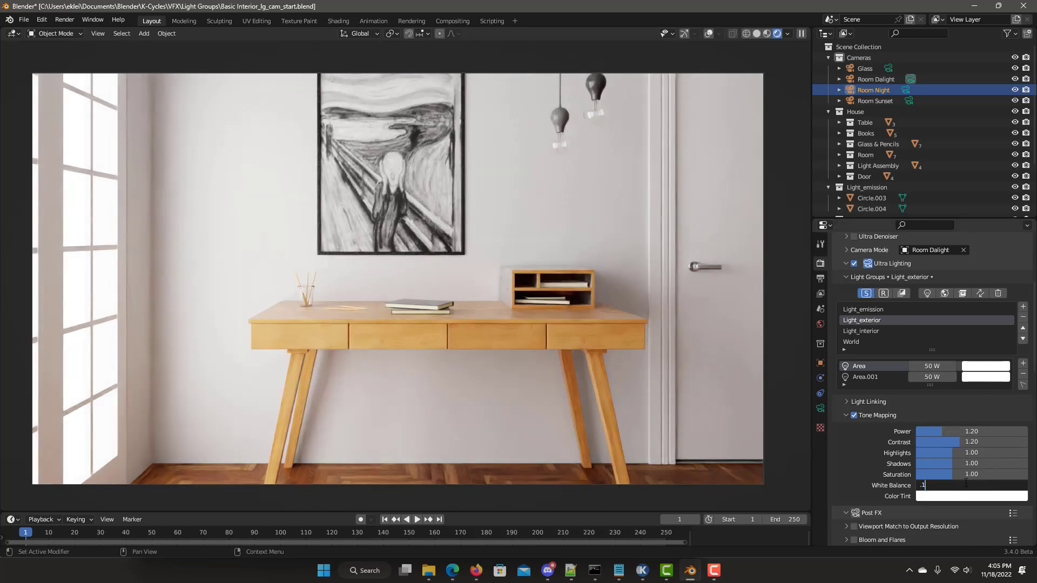
key("Return")
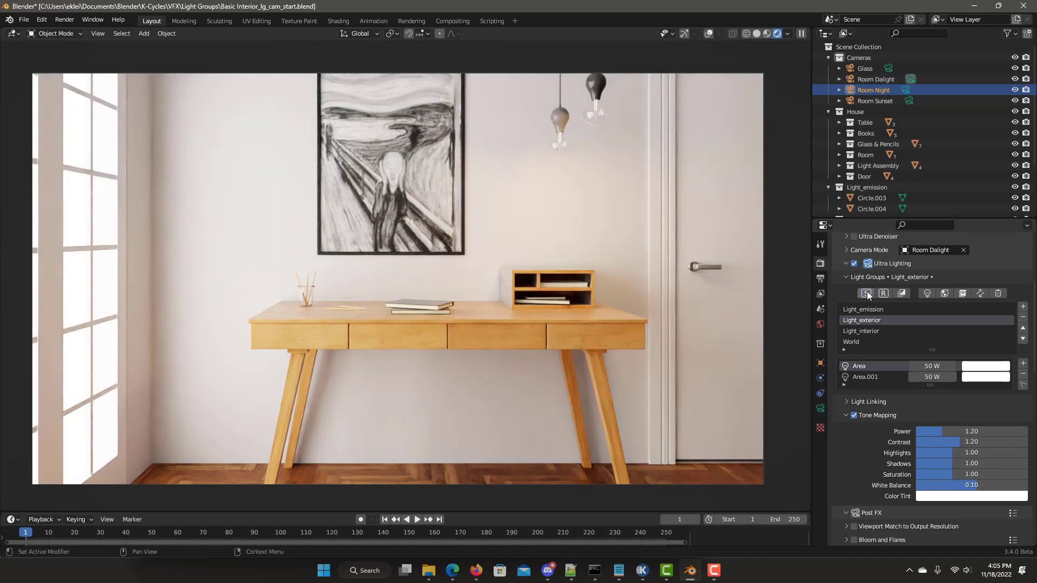
Step: Collapse Ultra Lighting and enable Post FX tone mapping with exposure 1.20 and white balance 0.20
left_click(845, 263)
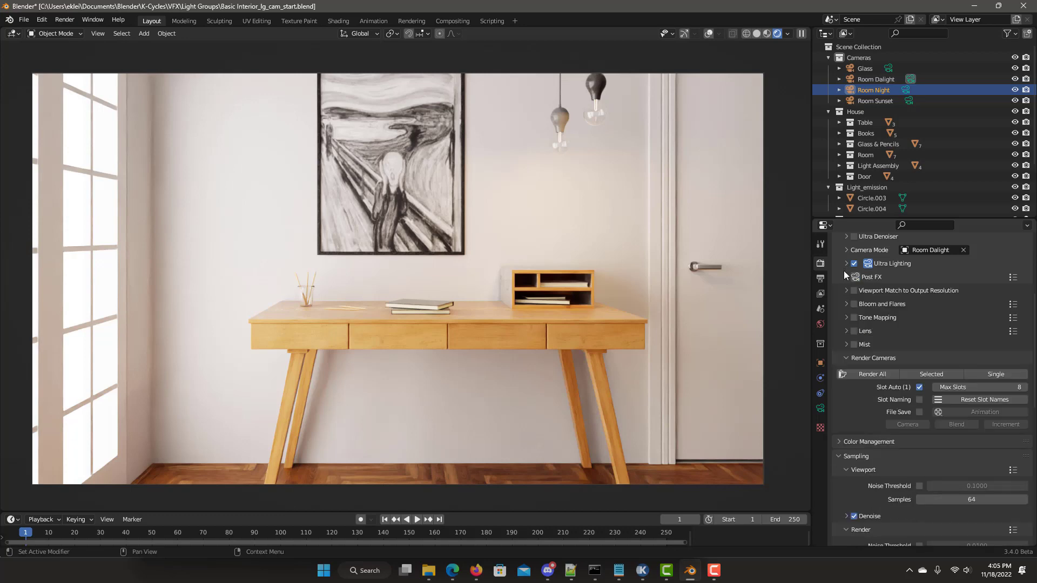
scroll(861, 440, "down", 5)
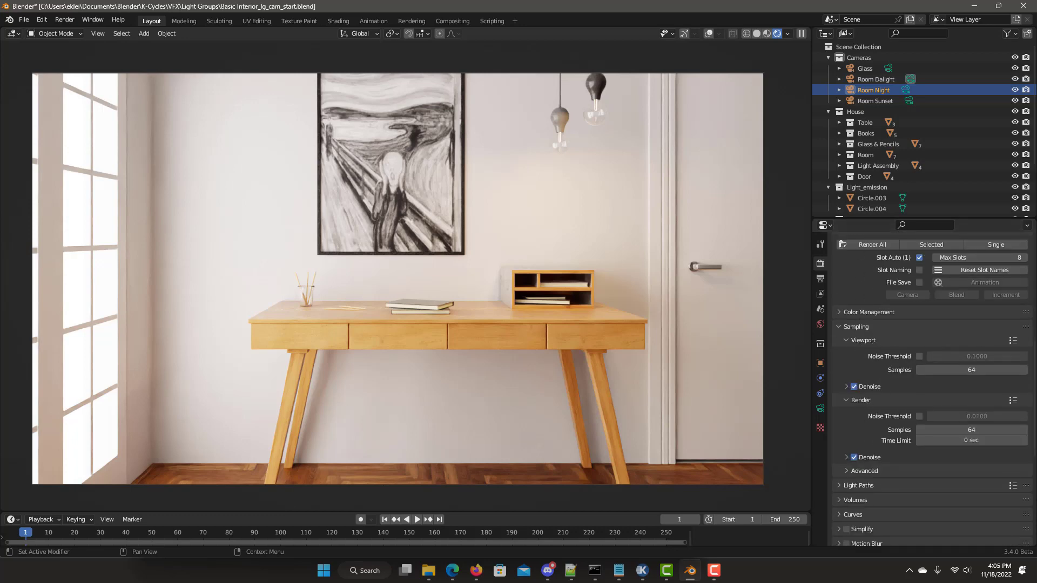
scroll(860, 343, "up", 7)
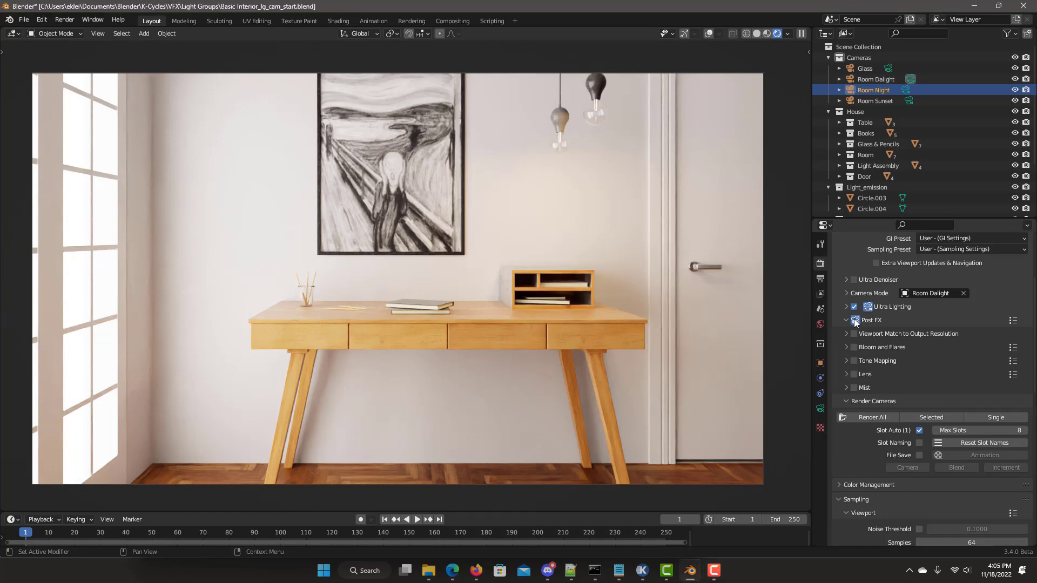
left_click(846, 360)
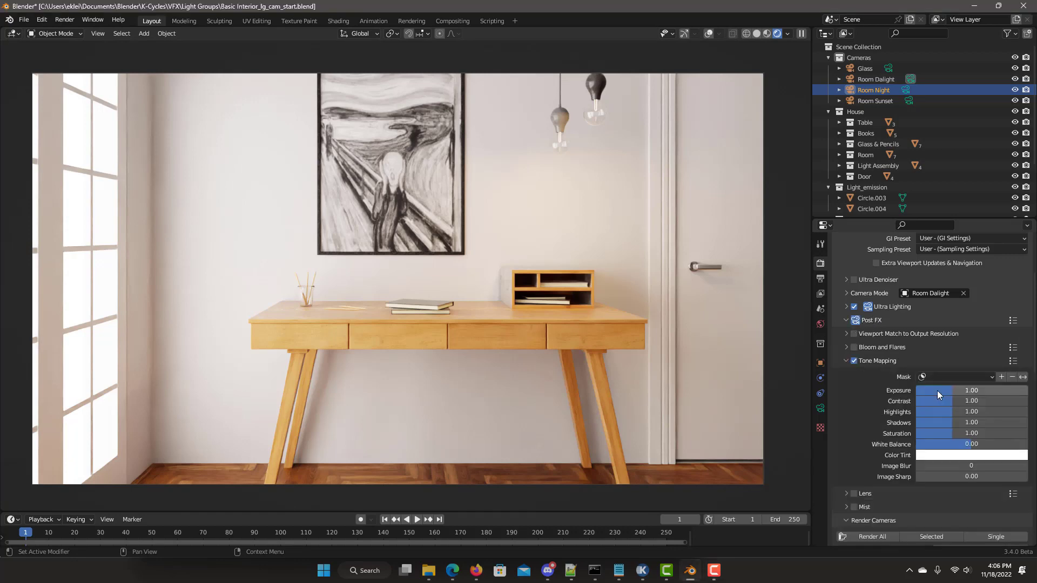
left_click(937, 391)
type("1.2")
key("Return")
double_click(921, 444)
type("0.2")
key("Return")
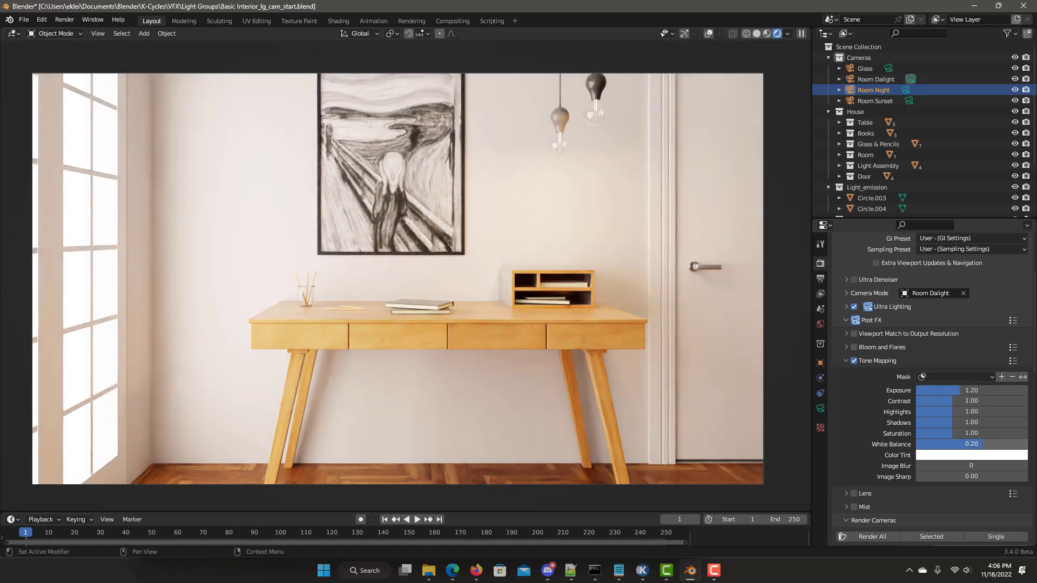
Step: Give the tone mapping a warm colour tint with green 0.925 and blue 0.8
left_click(950, 458)
double_click(967, 427)
type(".925")
key("Return")
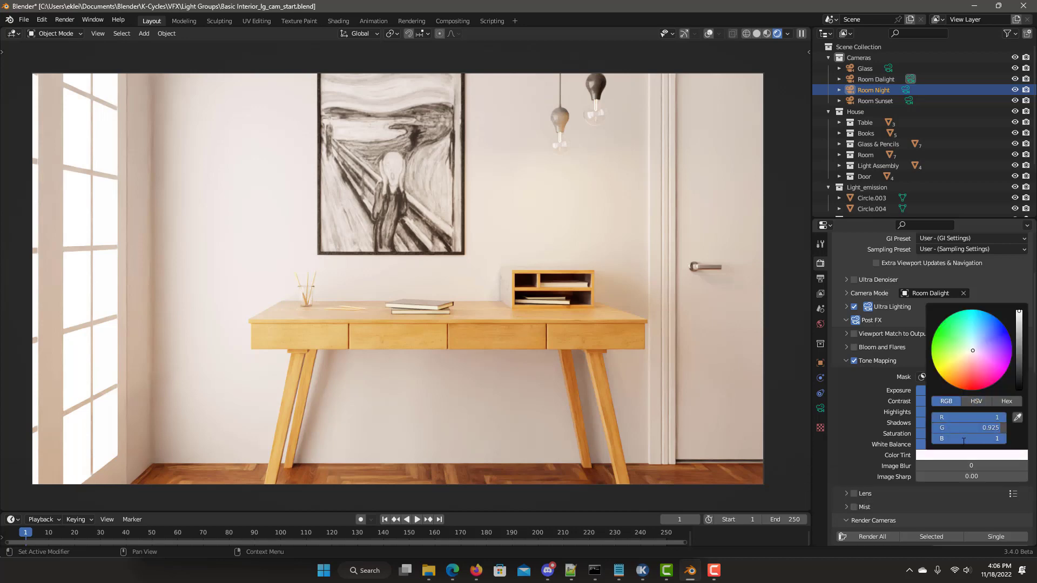
double_click(960, 439)
type(".8")
key("Return")
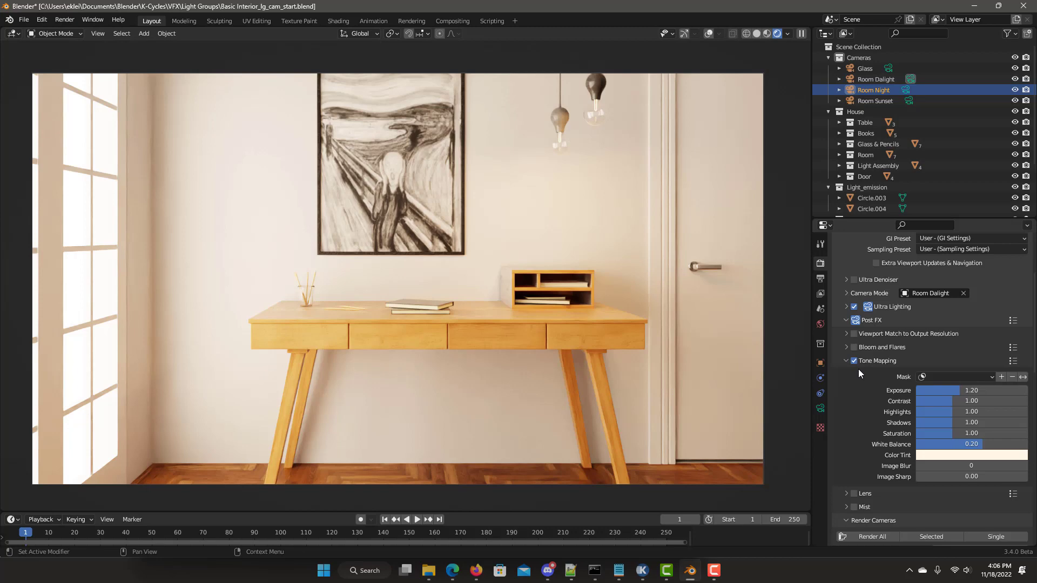
Step: Switch Camera Mode to Room Sunset, compare against Room Dalight, then return to Room Sunset
scroll(857, 368, "down", 2)
left_click(932, 249)
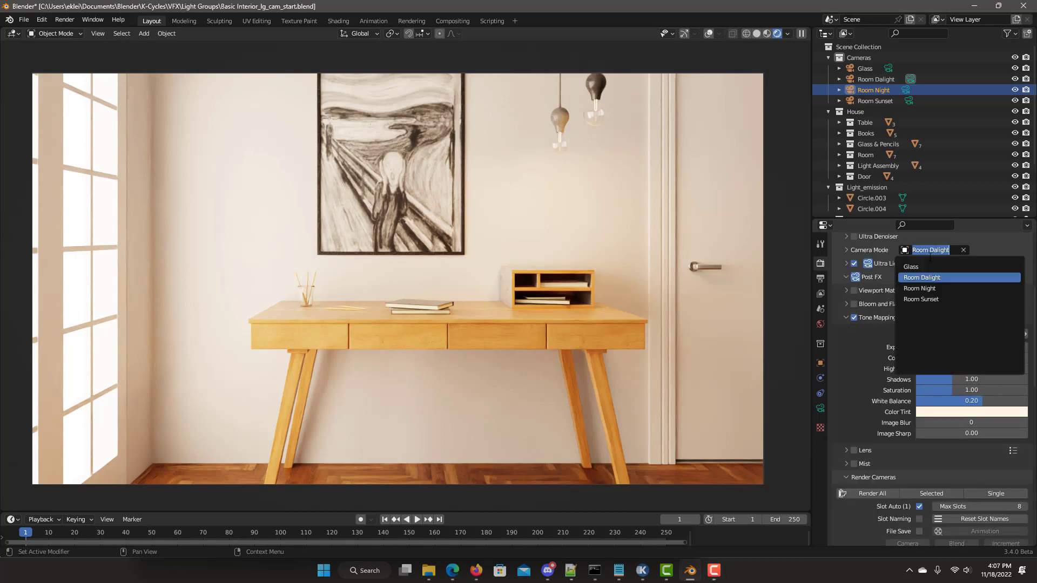
left_click(920, 299)
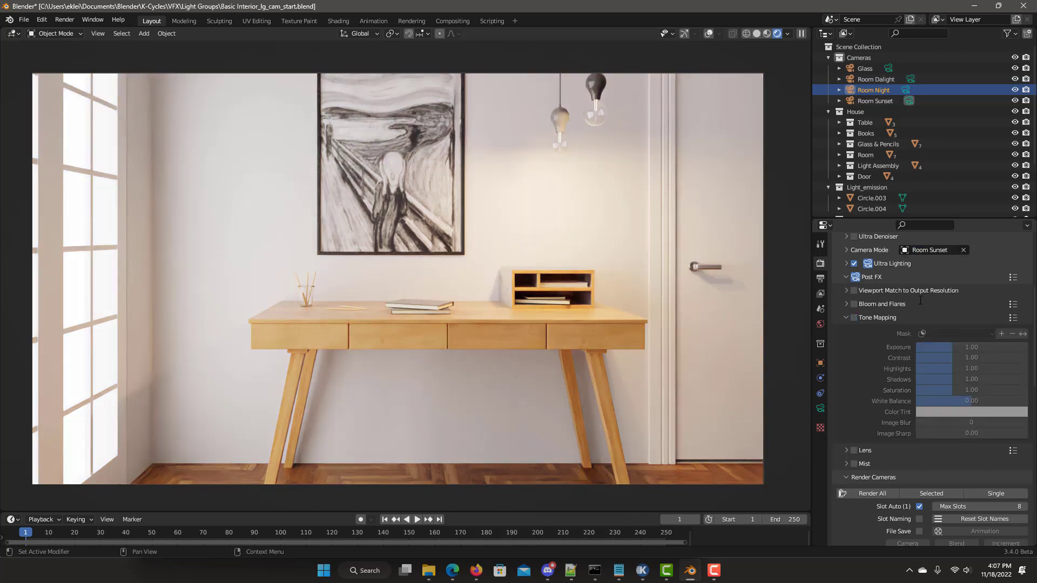
left_click(929, 251)
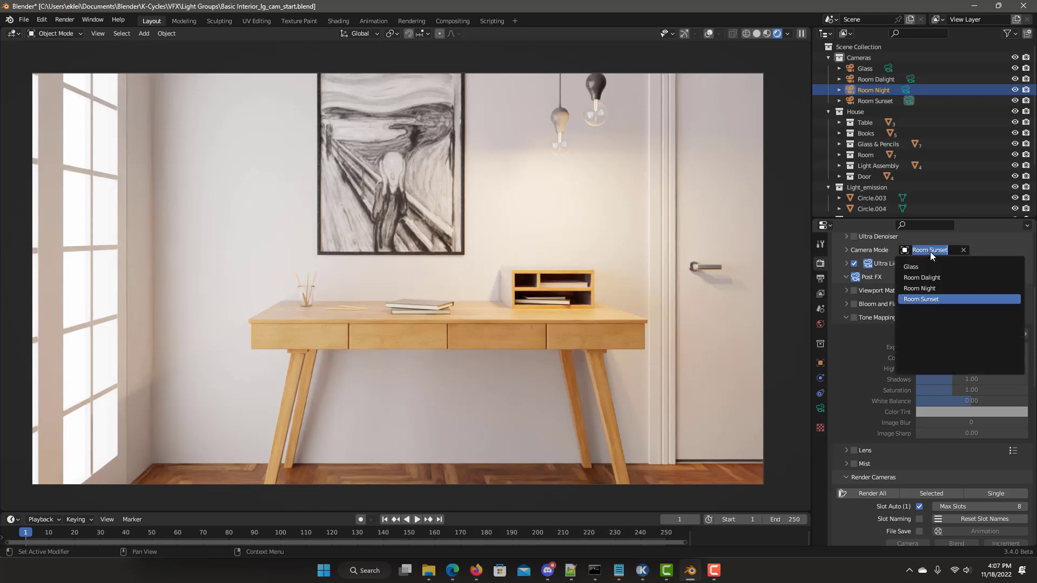
left_click(929, 278)
left_click(930, 250)
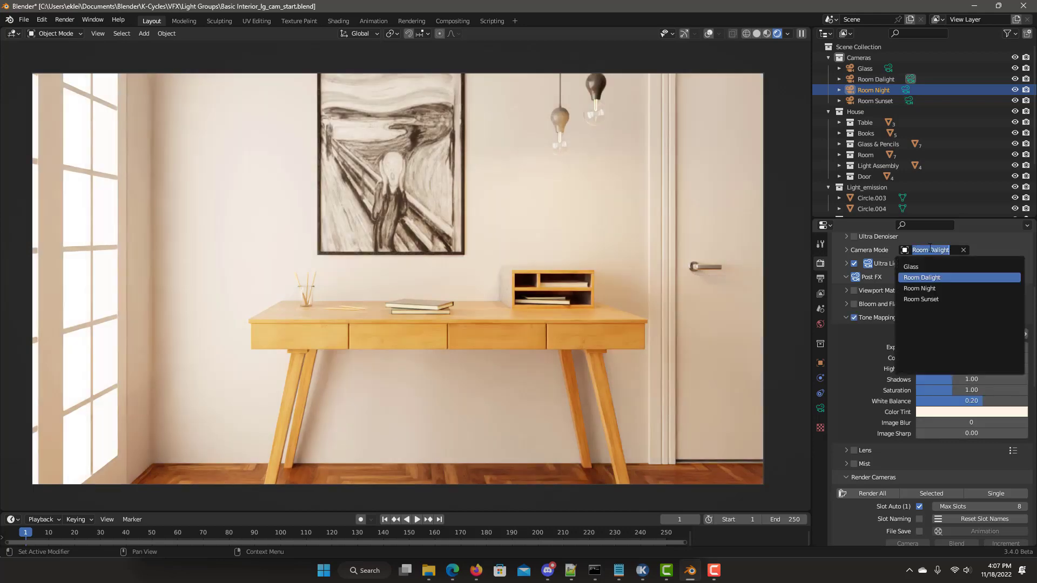
left_click(927, 299)
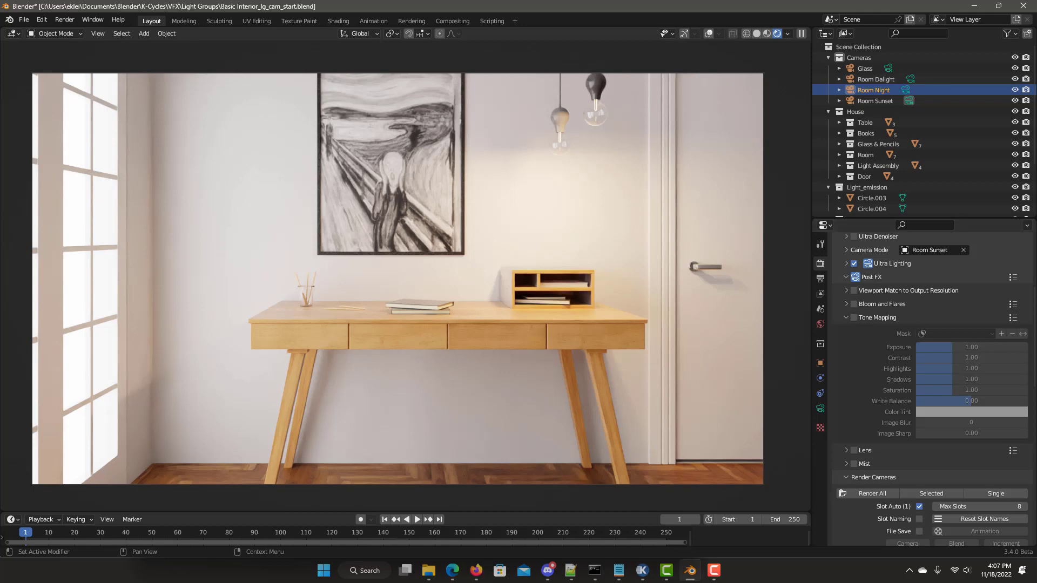
Step: Expand Light Groups, solo Light_emission and tone-map it at power 3.00
left_click(892, 263)
left_click(865, 293)
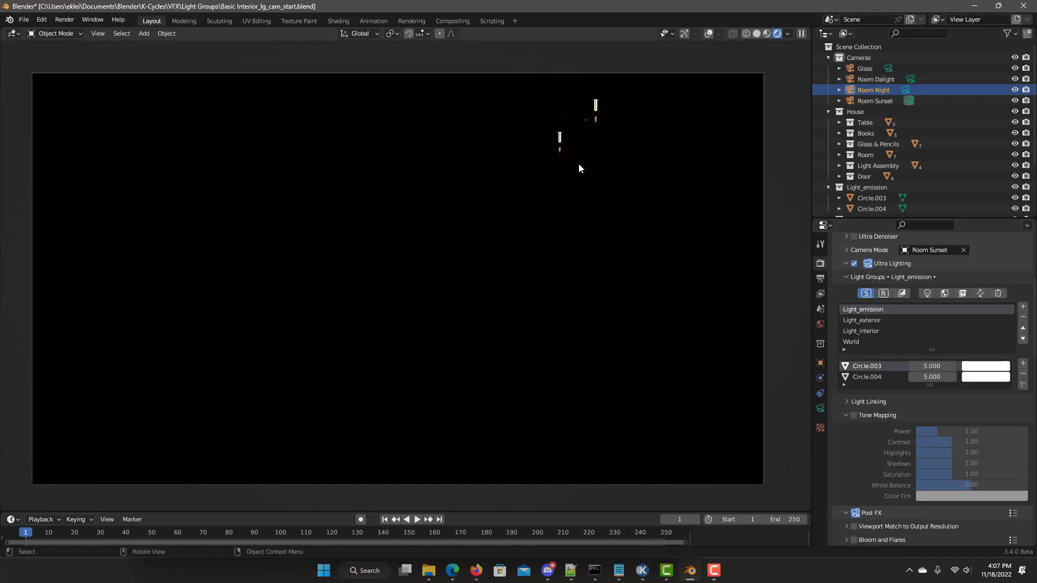
left_click(853, 415)
double_click(950, 431)
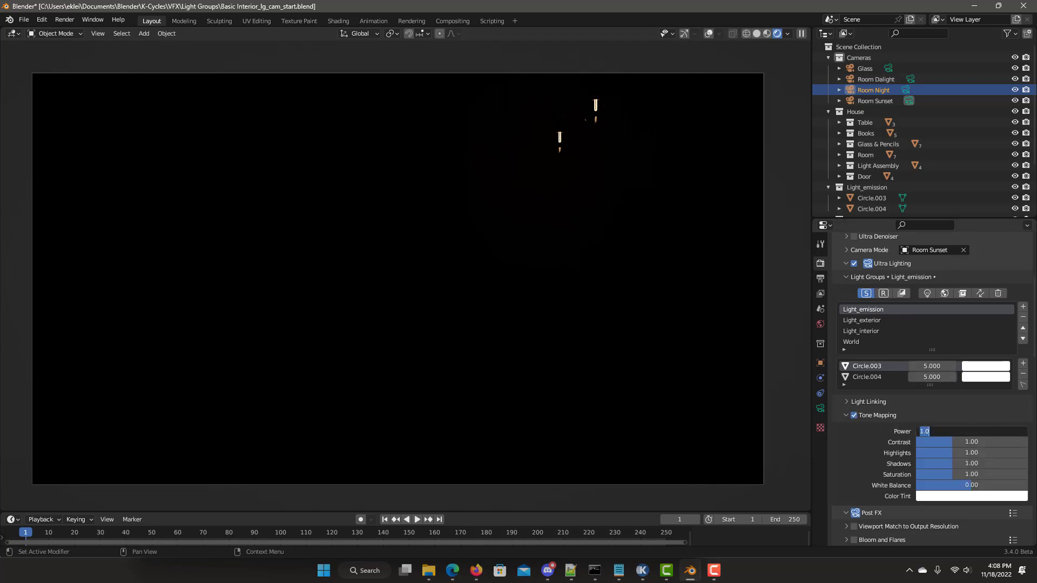
type("3")
key("Return")
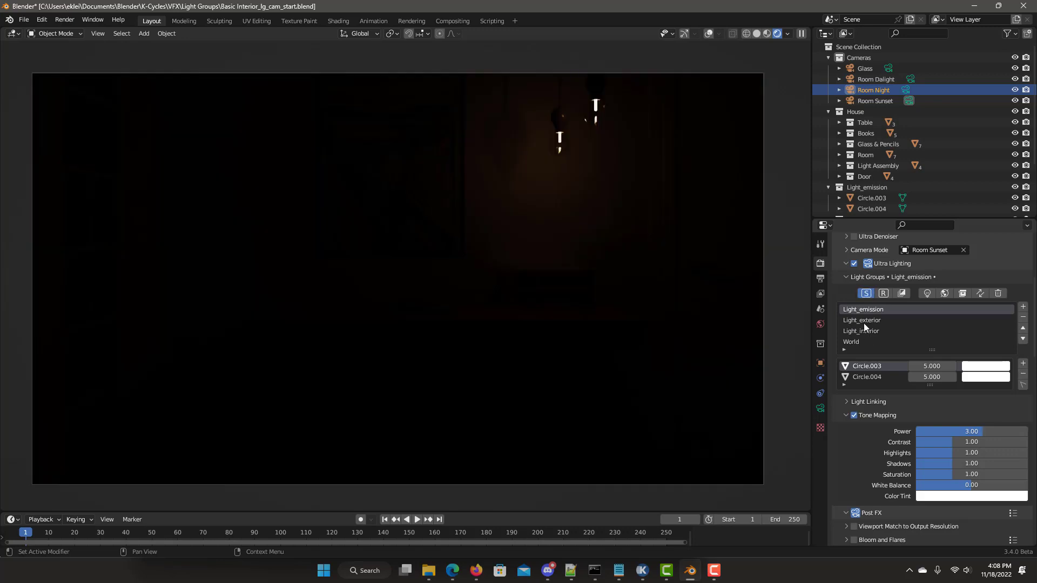
Step: Enable Light_exterior tone mapping with contrast 1.10 and white balance 0.40
left_click(863, 323)
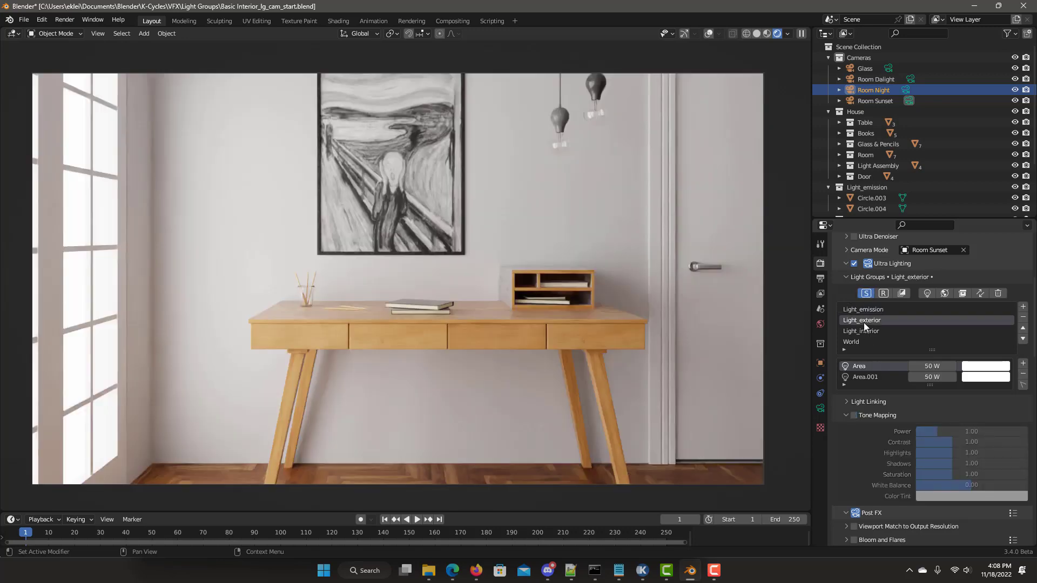
left_click(854, 415)
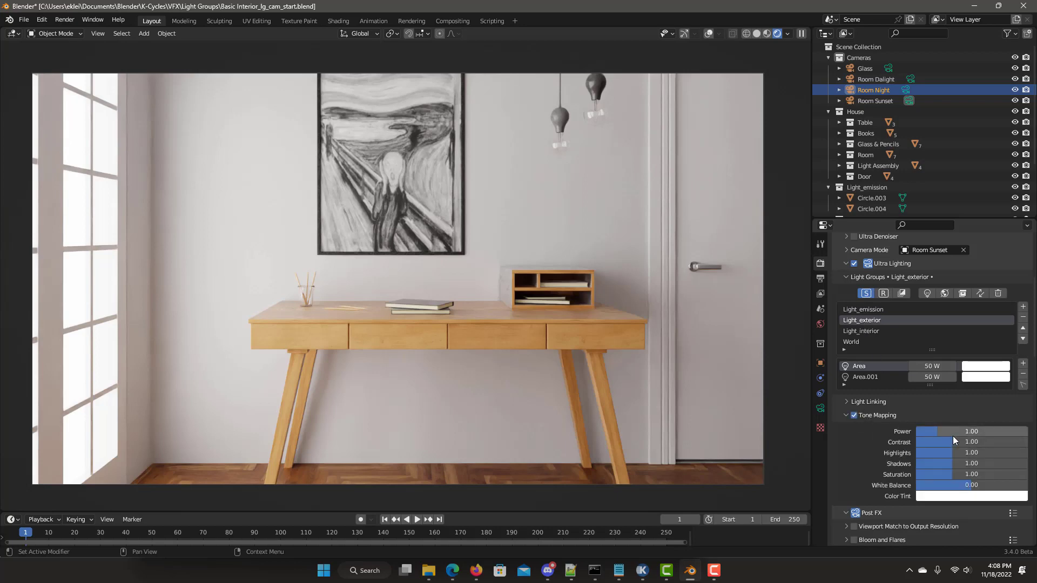
left_click(953, 432)
key("Return")
left_click(956, 442)
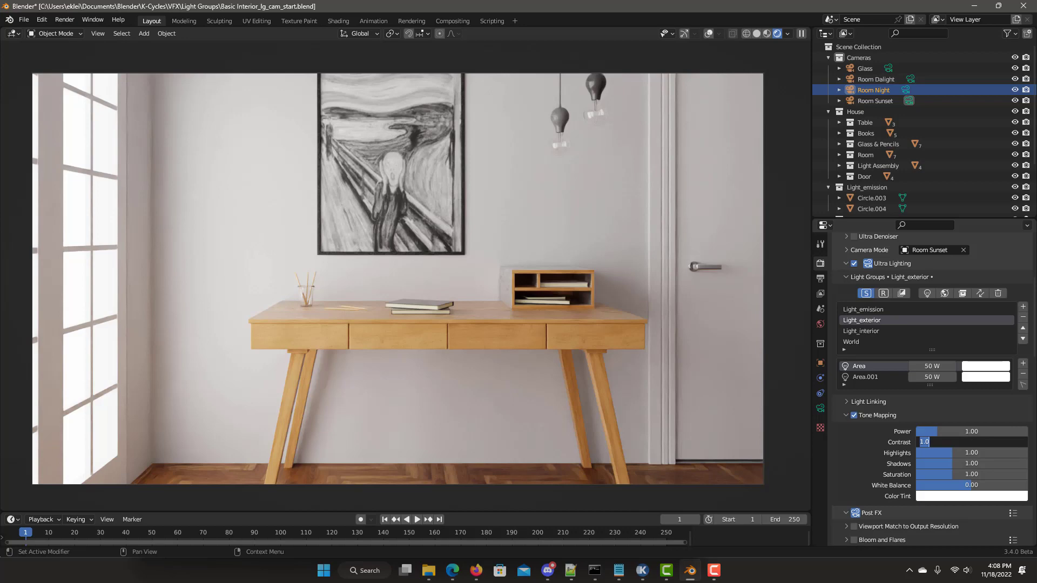
type("1.1")
key("Return")
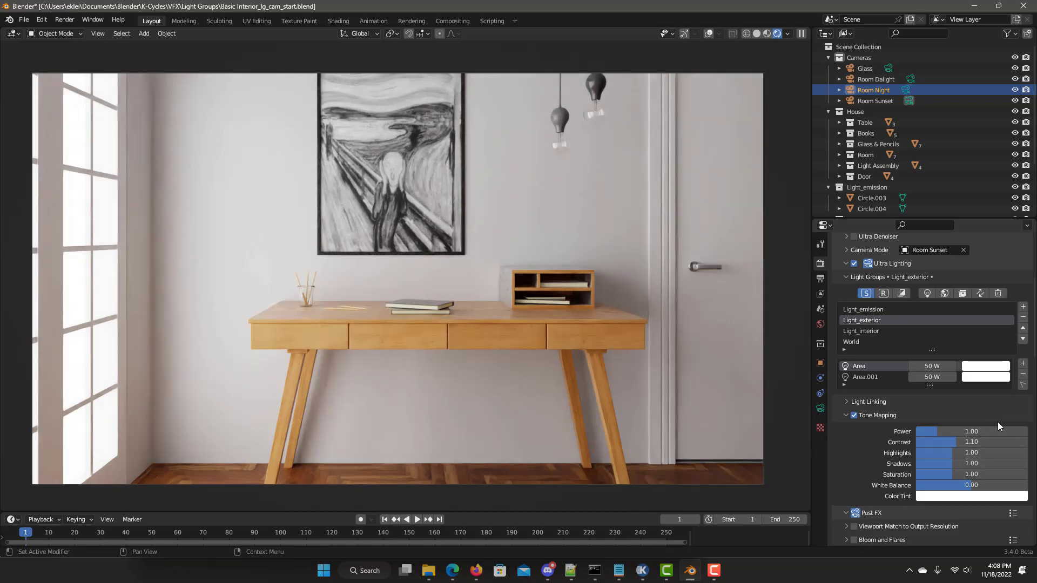
left_click_drag(996, 474, 960, 481)
Step: Give Light_exterior a peach tint (green 0.8, blue 0.7) and turn solo off
left_click(961, 496)
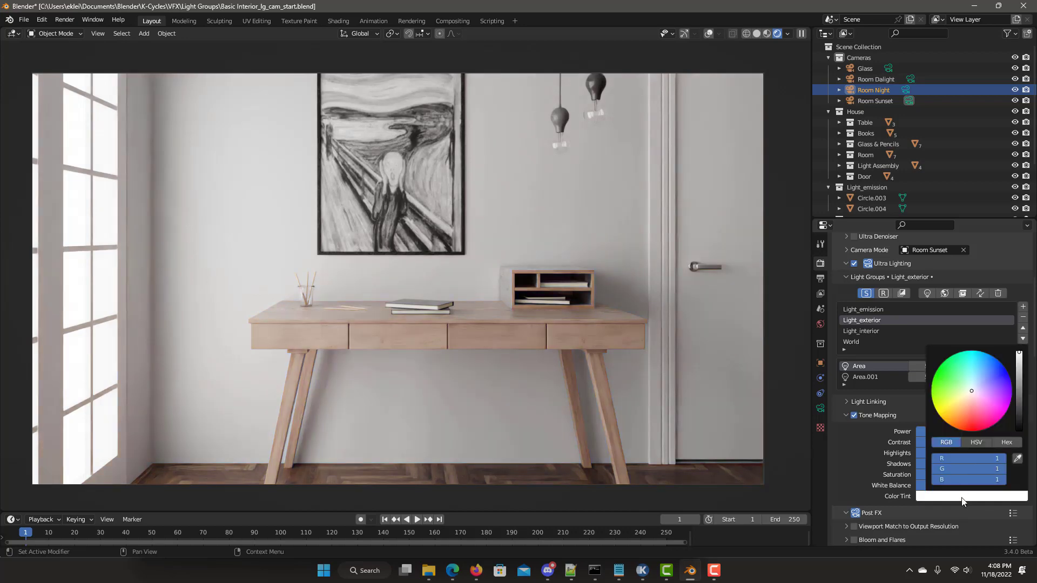
left_click(963, 469)
type("0.8")
key("Return")
left_click(963, 477)
key("BackSpace")
type(".7")
key("Return")
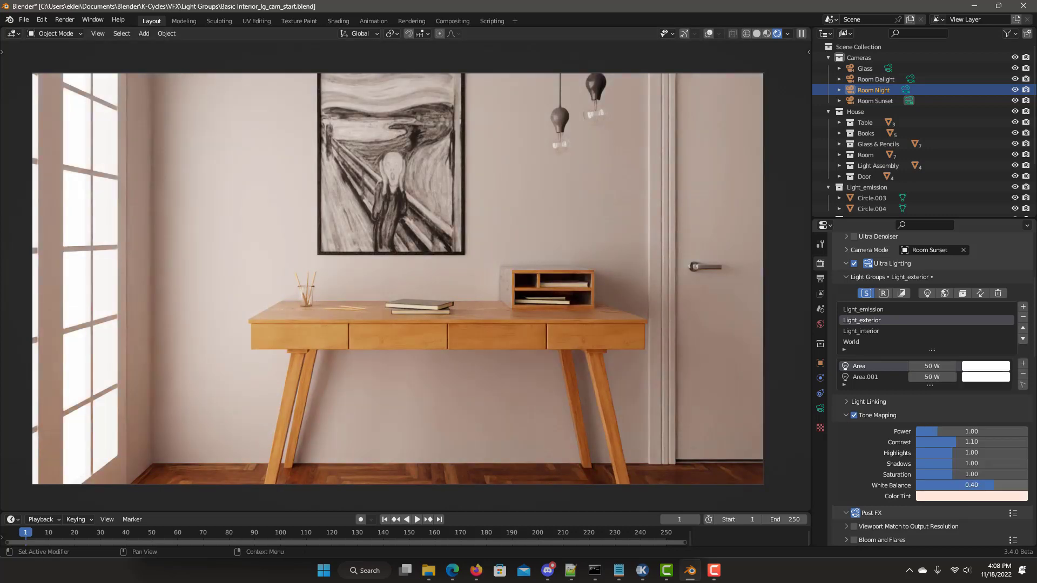
left_click(865, 293)
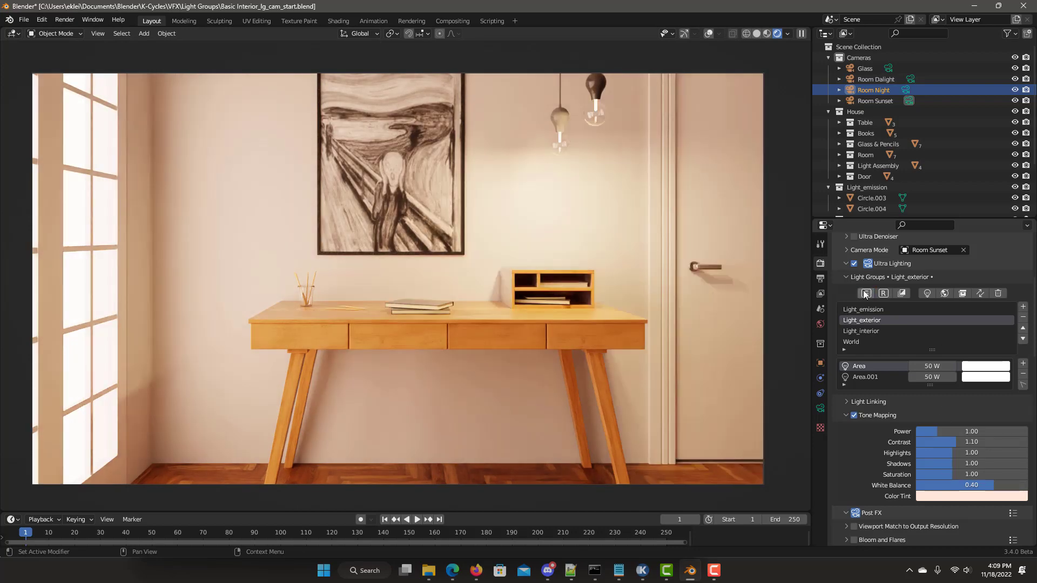
Step: Tone-map the World group at power 2.20 and white balance 0.50, then turn solo off
left_click(866, 293)
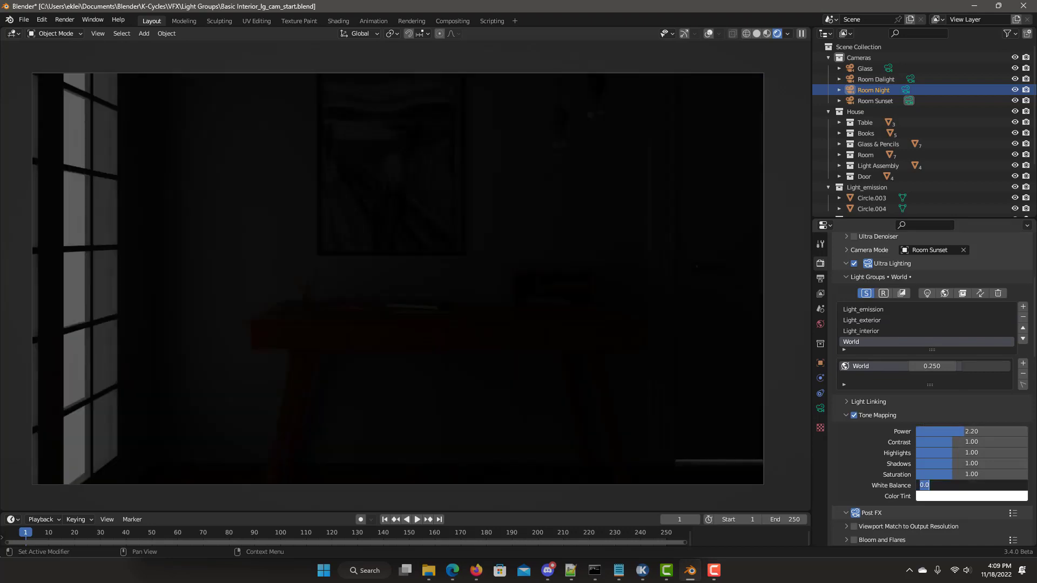
type("0.5")
key("Return")
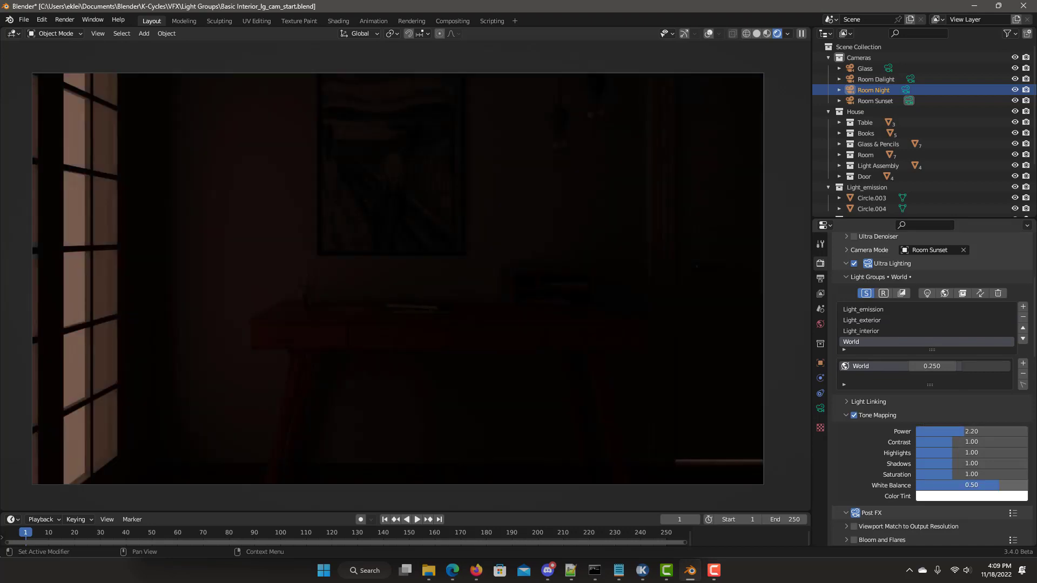
left_click(865, 293)
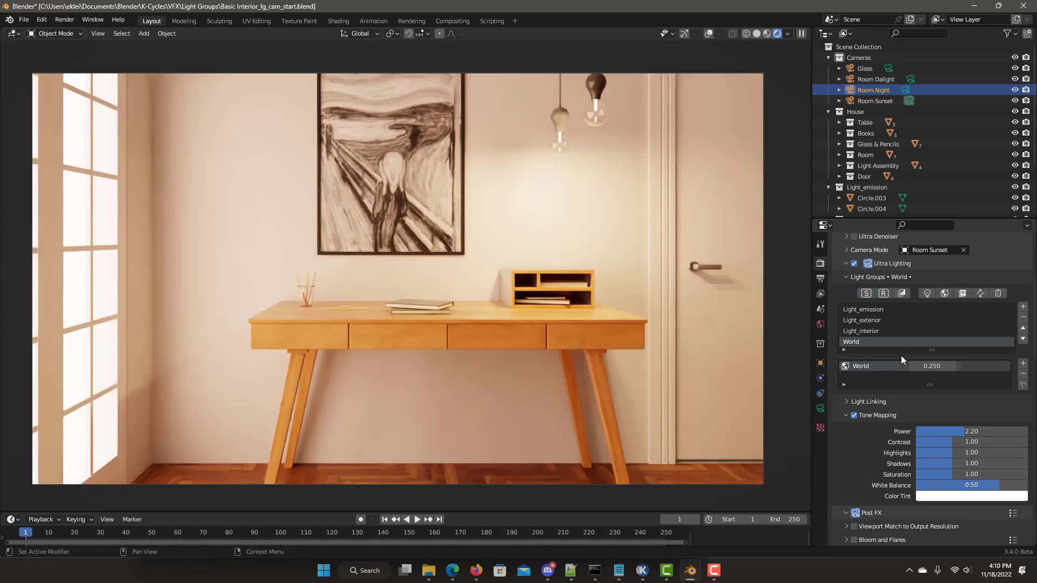
scroll(901, 359, "down", 5)
scroll(901, 355, "down", 3)
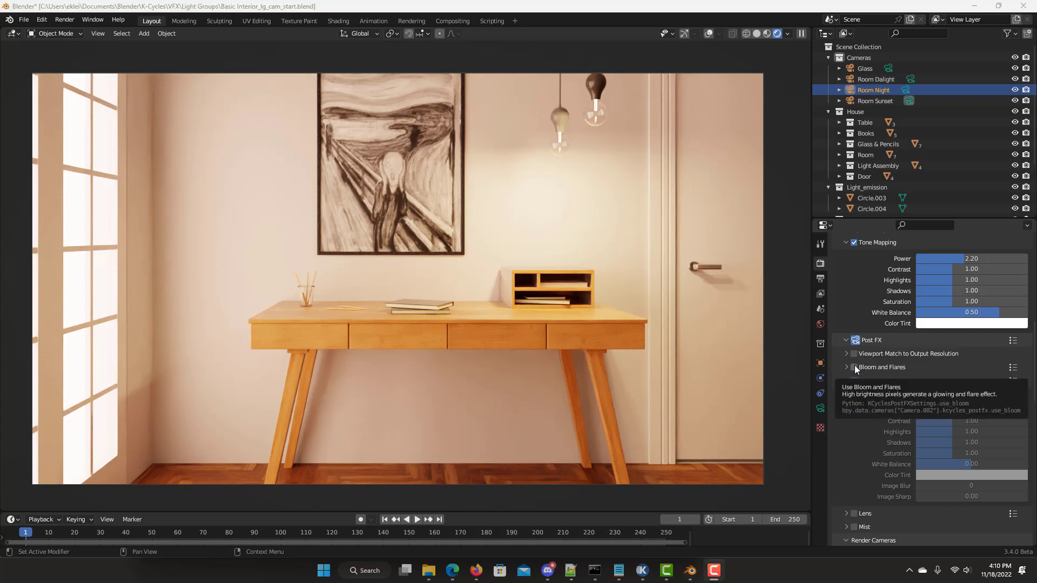
Step: Turn on Bloom and Flares and Post FX tone mapping with exposure 1.20
left_click(854, 367)
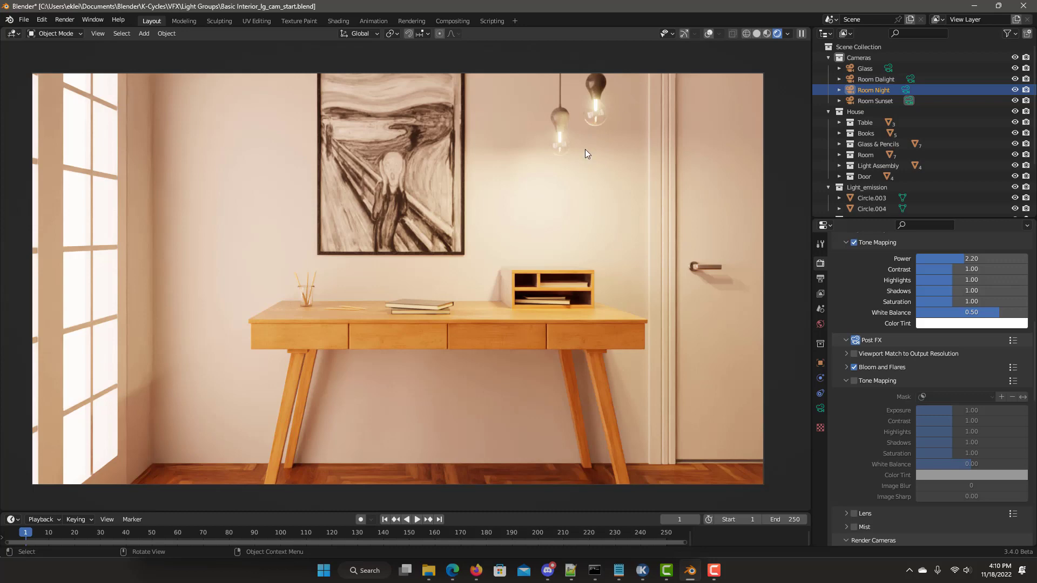
left_click(853, 381)
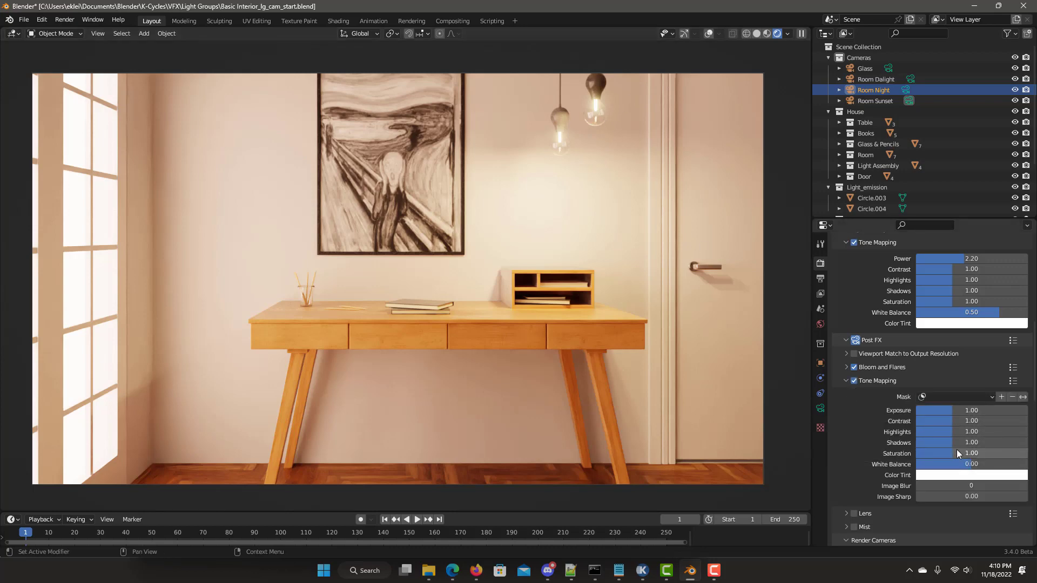
left_click(961, 411)
type("1.2")
key("Return")
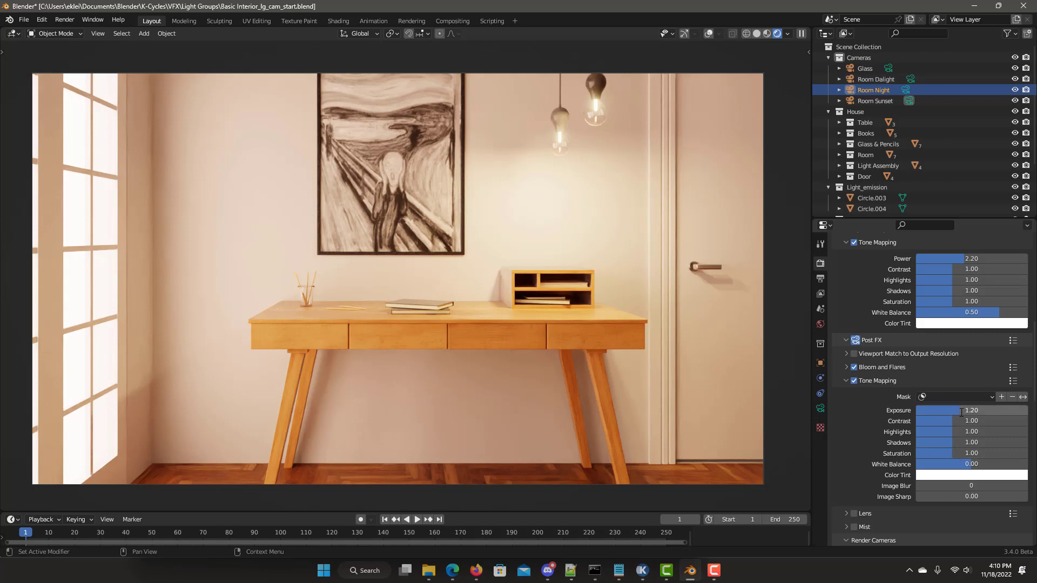
Step: Set Post FX contrast to 1.20 and white balance to 0.50
double_click(955, 421)
type("1.2")
key("Return")
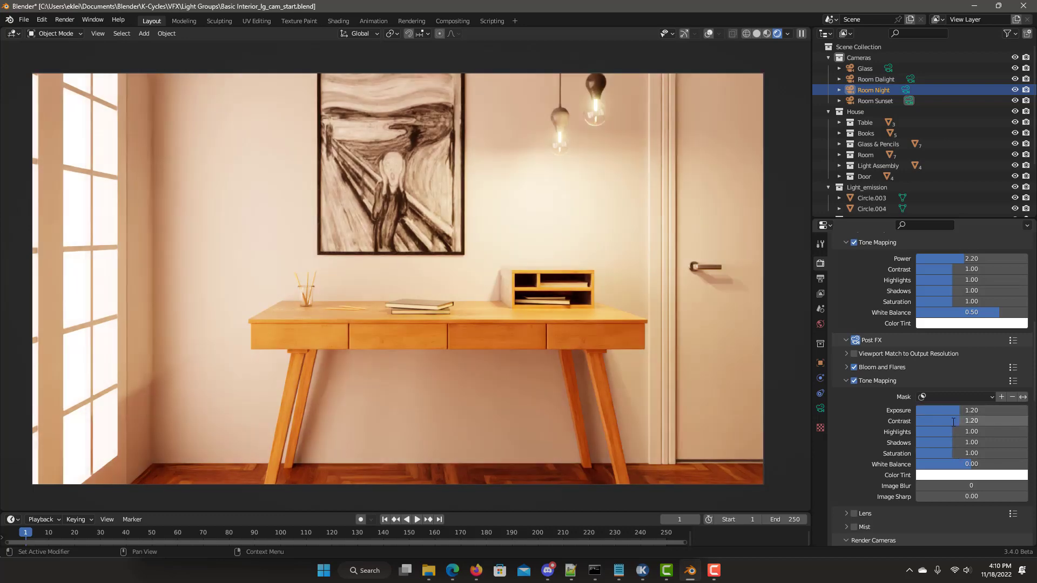
double_click(972, 464)
type("0.5")
key("Return")
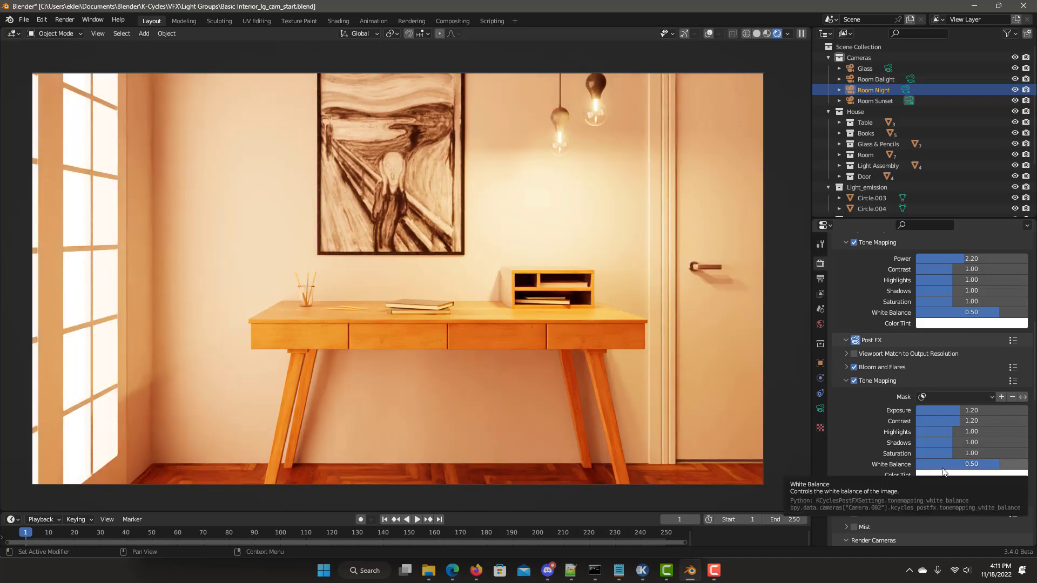
scroll(948, 351, "up", 2)
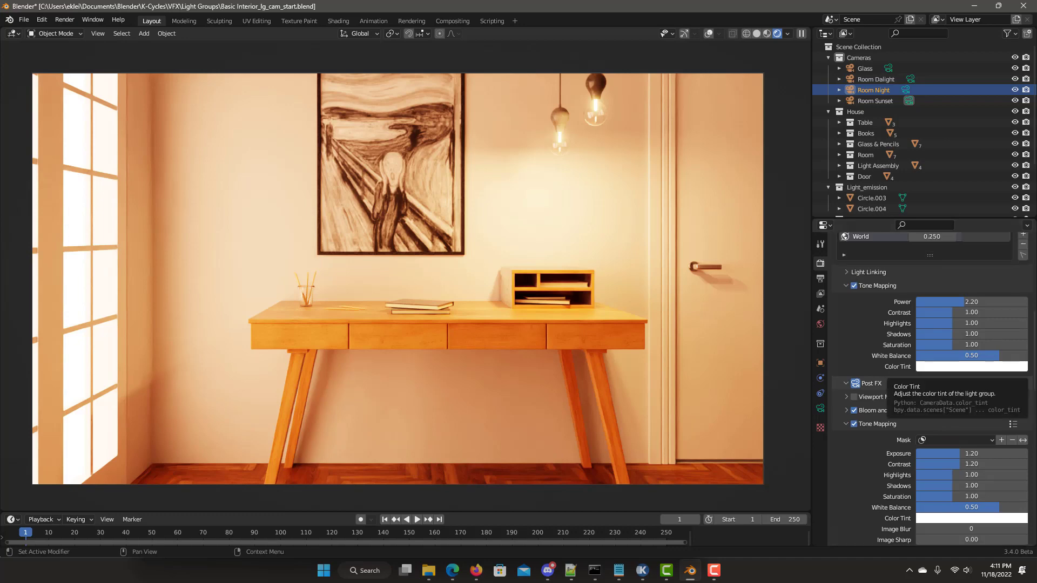
scroll(866, 292, "up", 4)
left_click(863, 276)
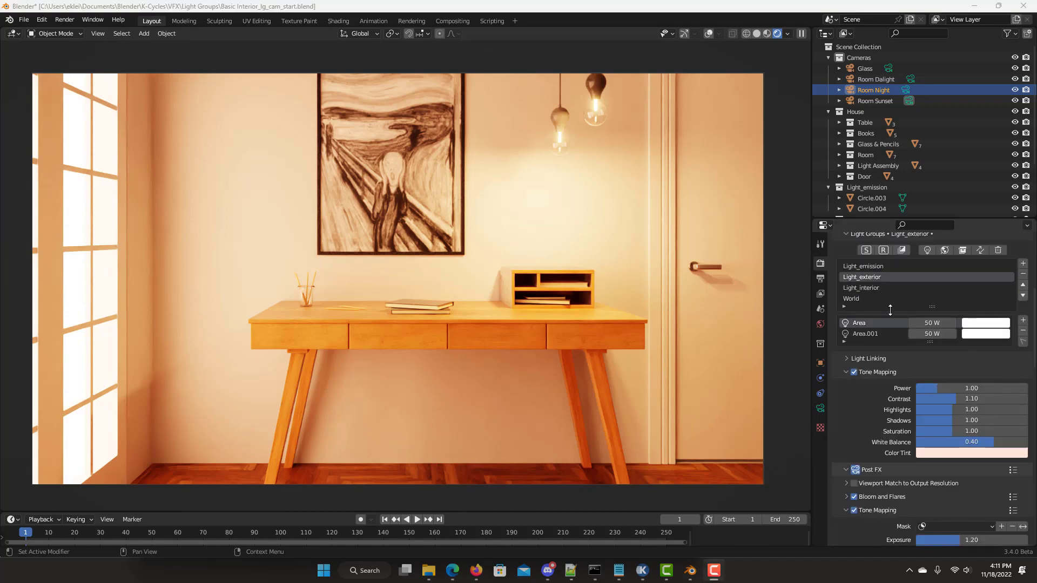
Step: Cycle Camera Mode from the daylight camera to Room Sunset, ending on Room Night
scroll(919, 339, "down", 4)
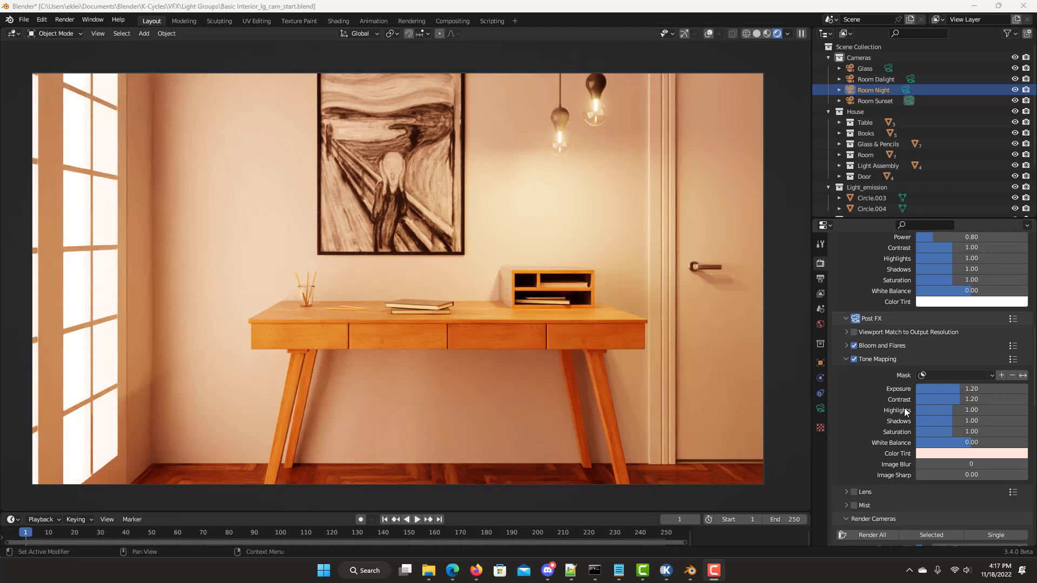
scroll(904, 408, "up", 10)
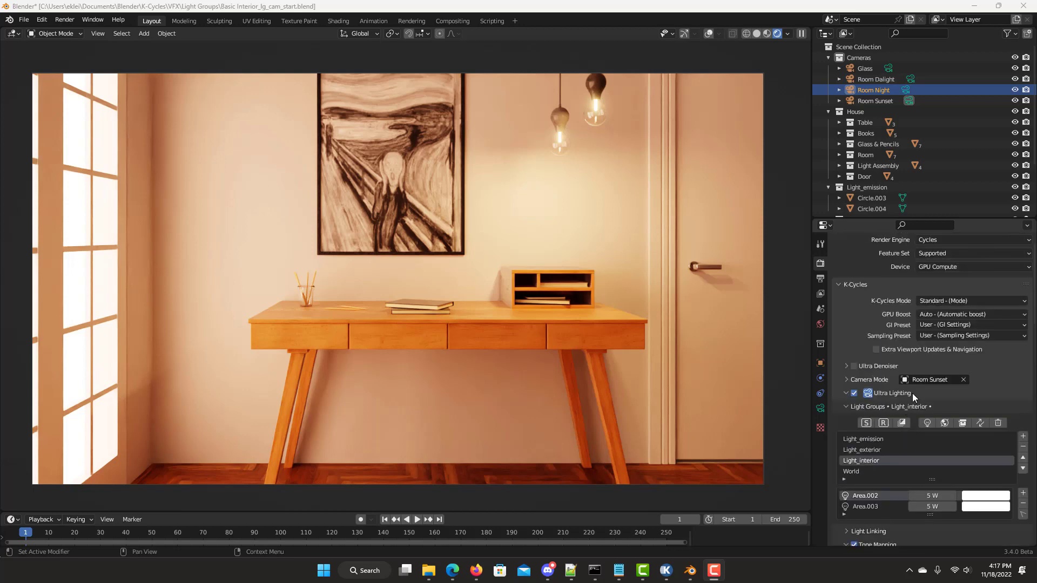
left_click(934, 379)
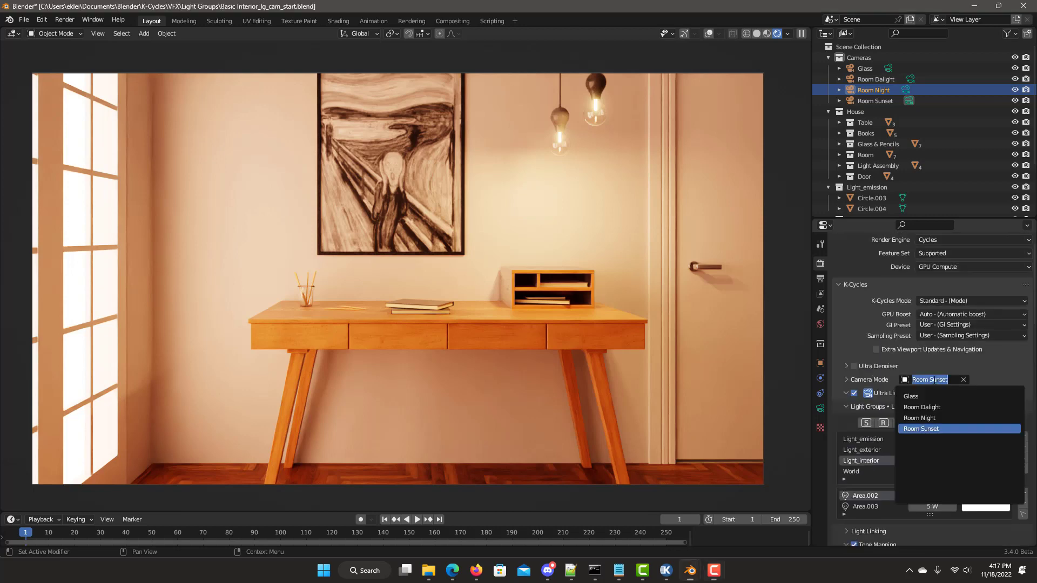
left_click(934, 407)
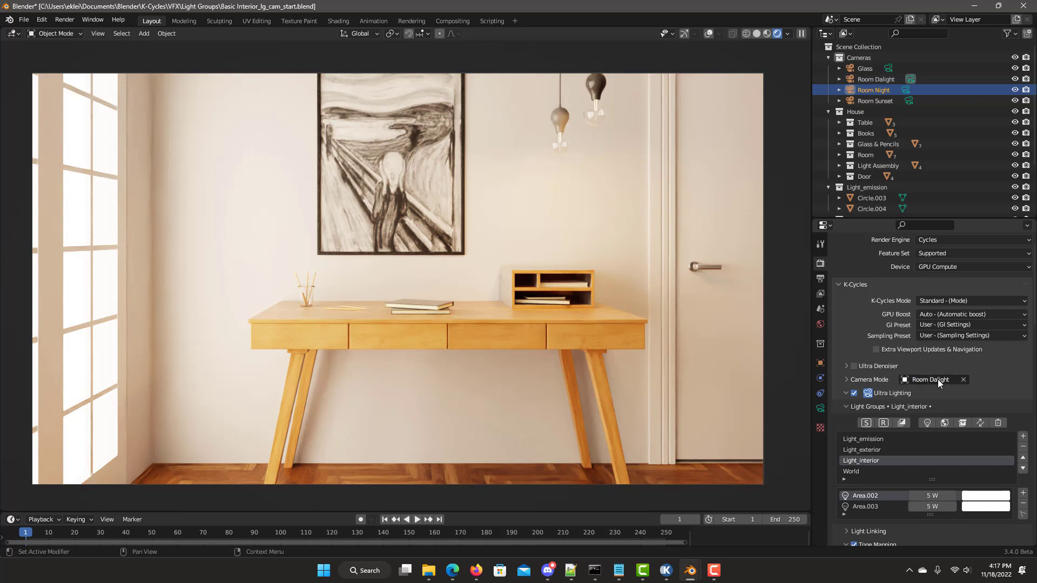
left_click(937, 379)
left_click(937, 428)
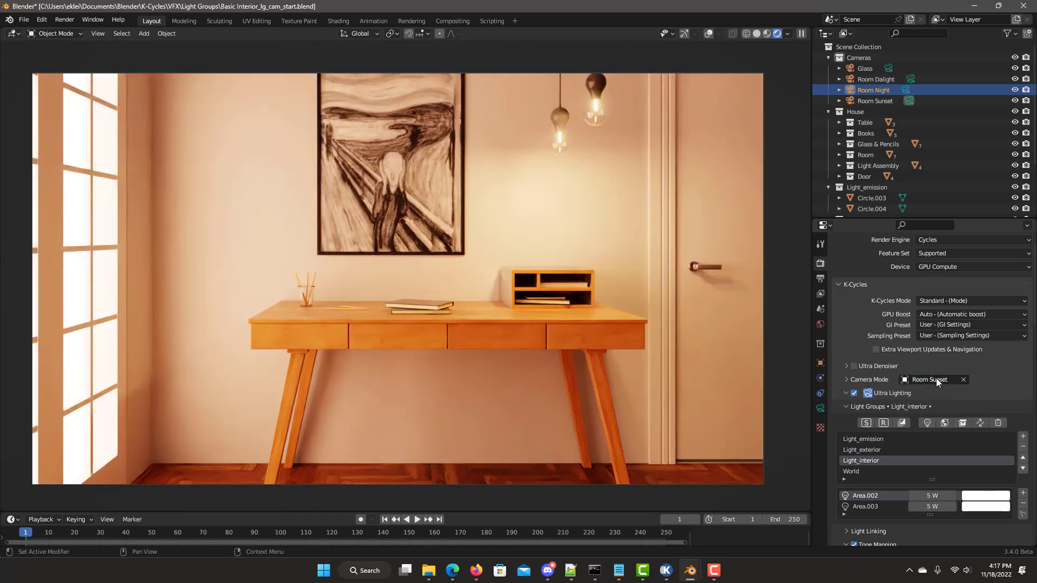
left_click(936, 379)
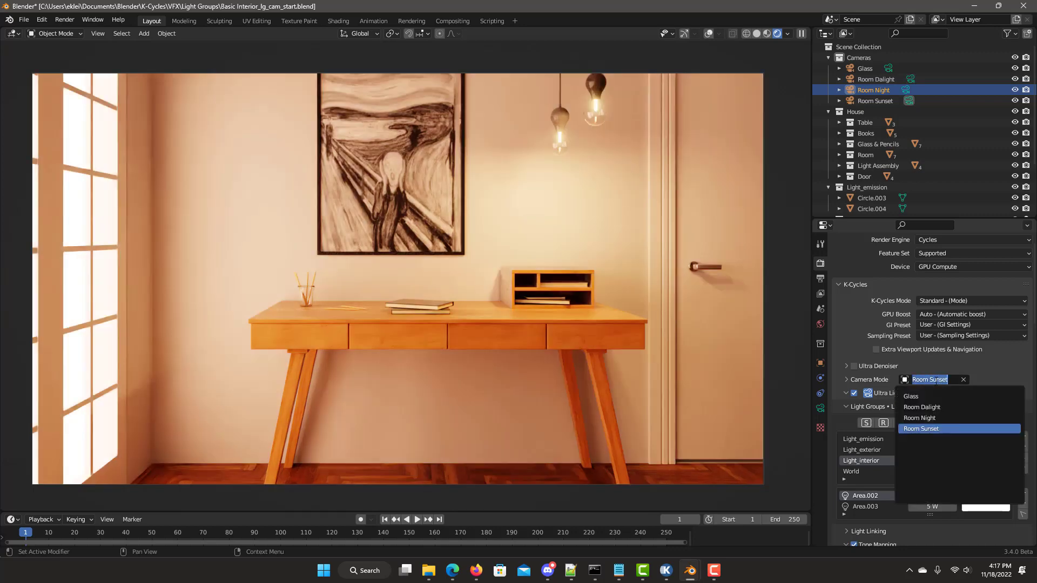
left_click(927, 418)
scroll(896, 356, "down", 4)
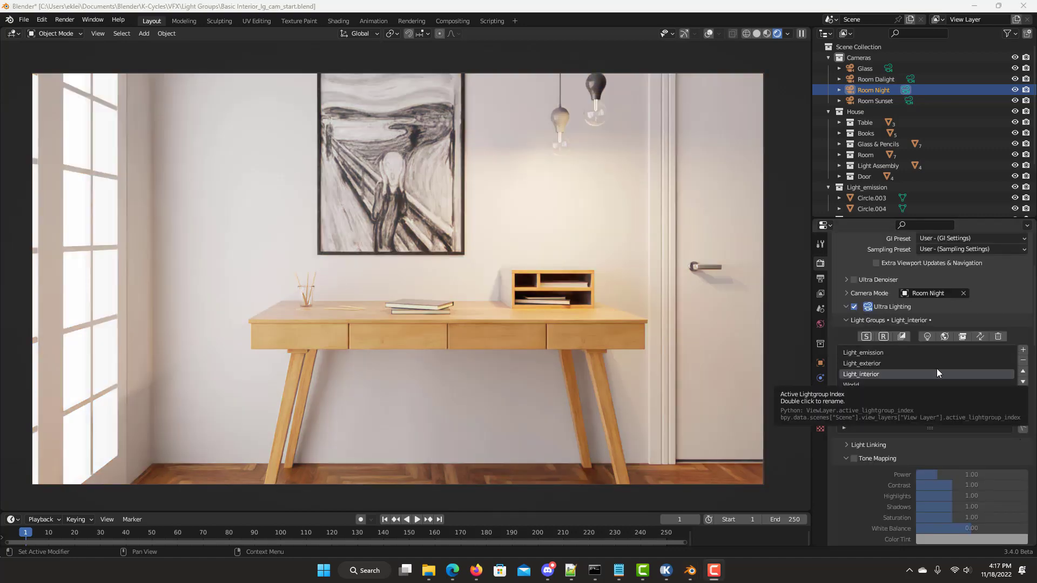
Step: Solo Light_emission and tone-map it at power 5.00
left_click(875, 354)
left_click(866, 336)
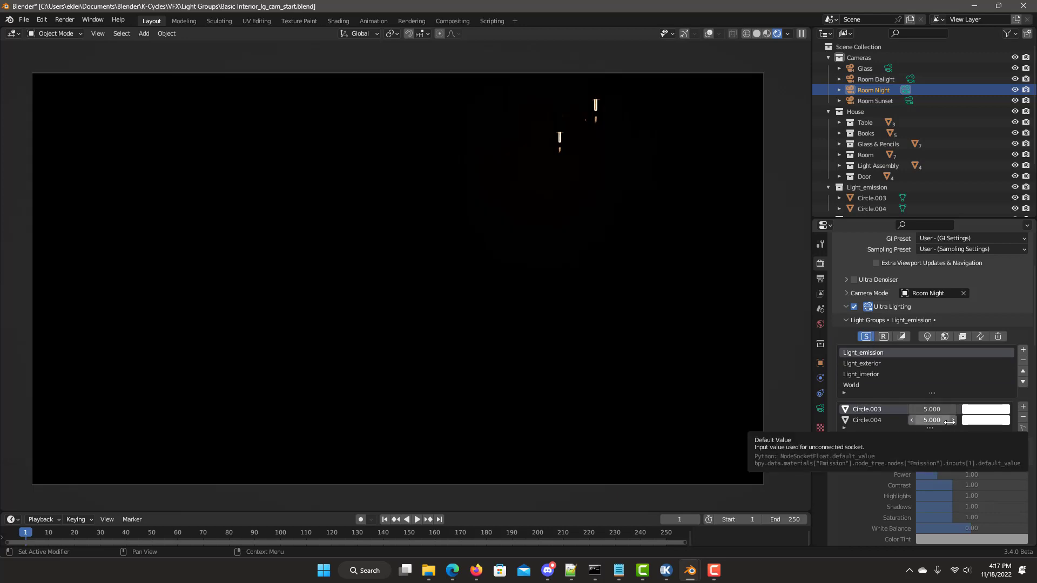
left_click(854, 458)
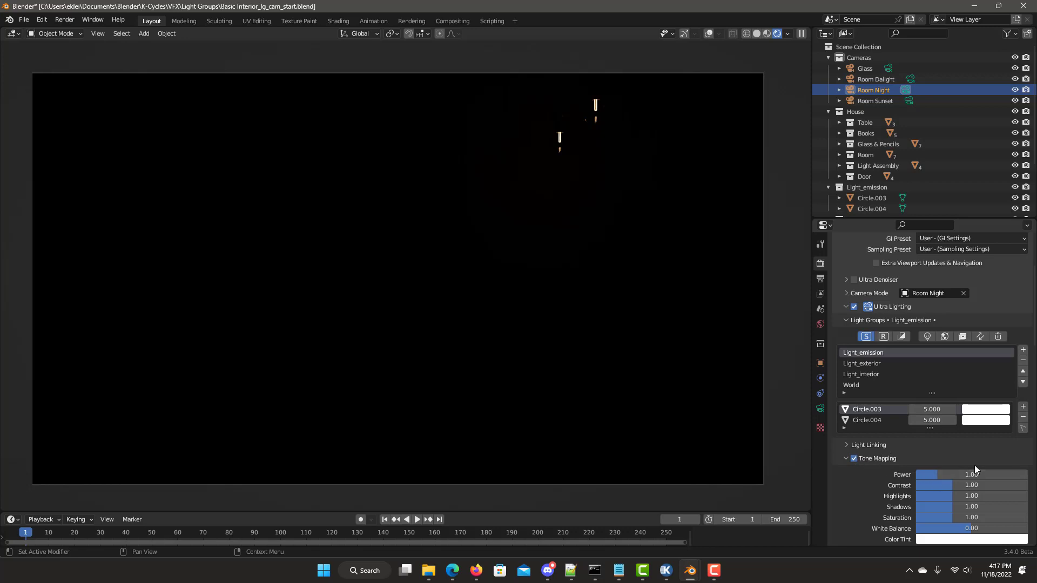
left_click_drag(969, 475, 1026, 476)
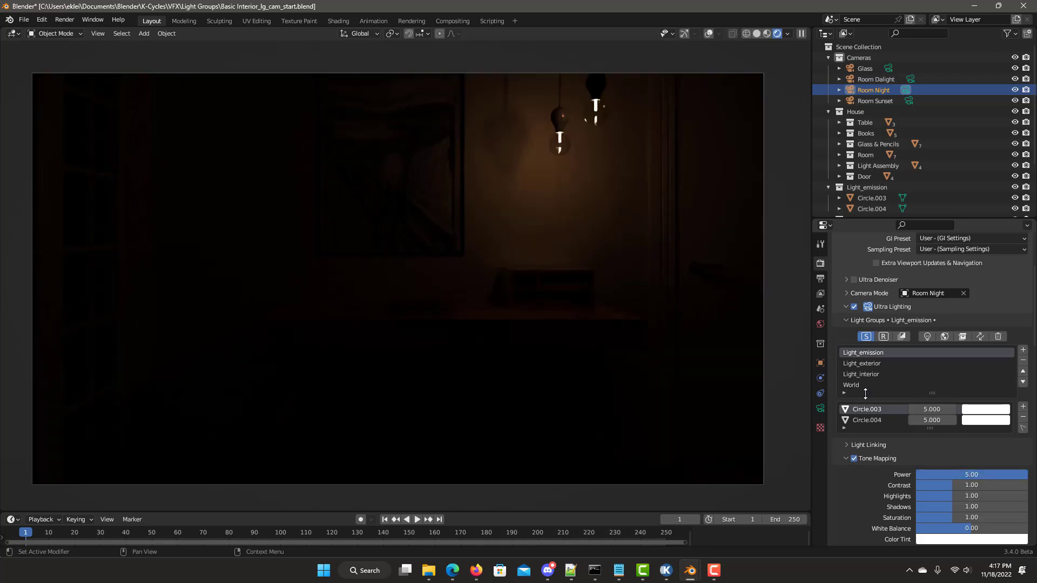
Step: Tone-map Light_exterior at power 0.05 and Light_interior at power 1.20, then unsolo
left_click(863, 363)
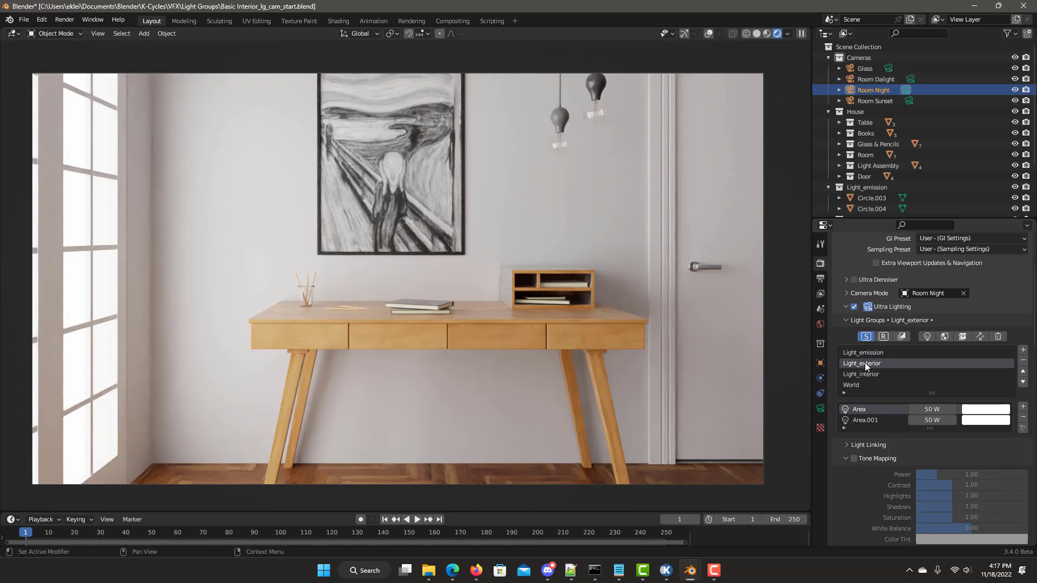
left_click(853, 459)
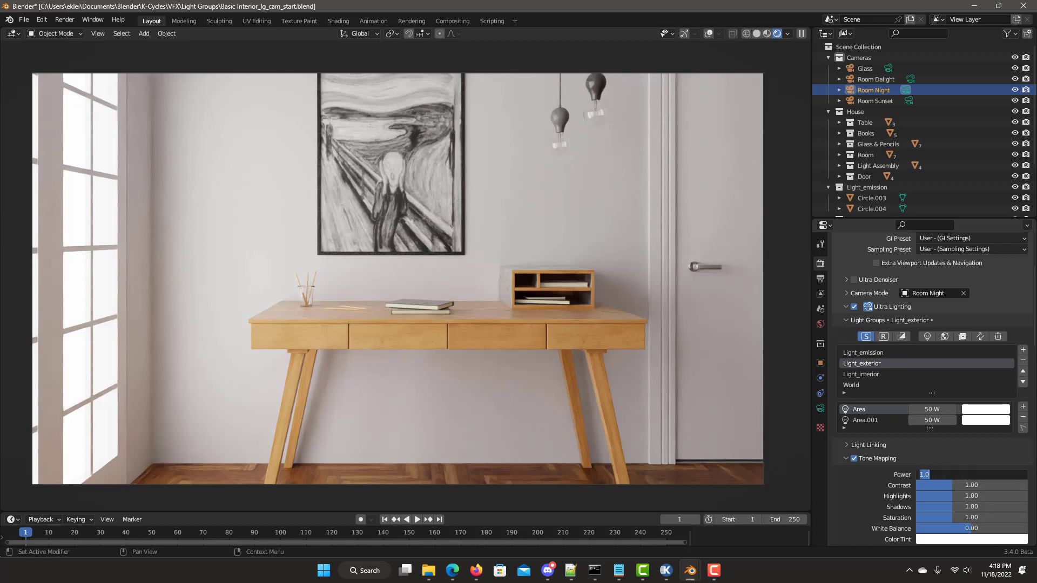
type("0.05")
key("Return")
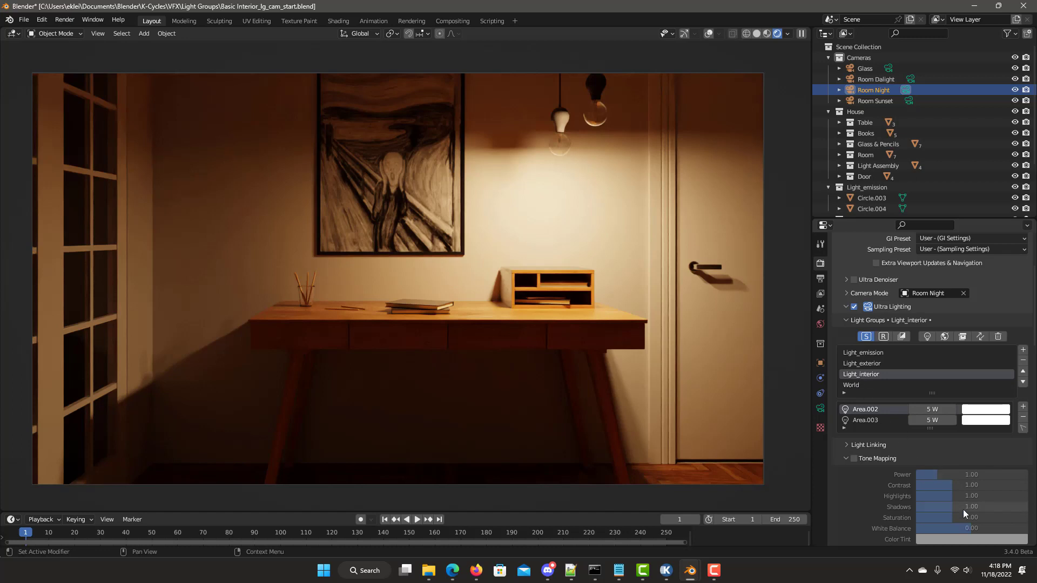
left_click(854, 458)
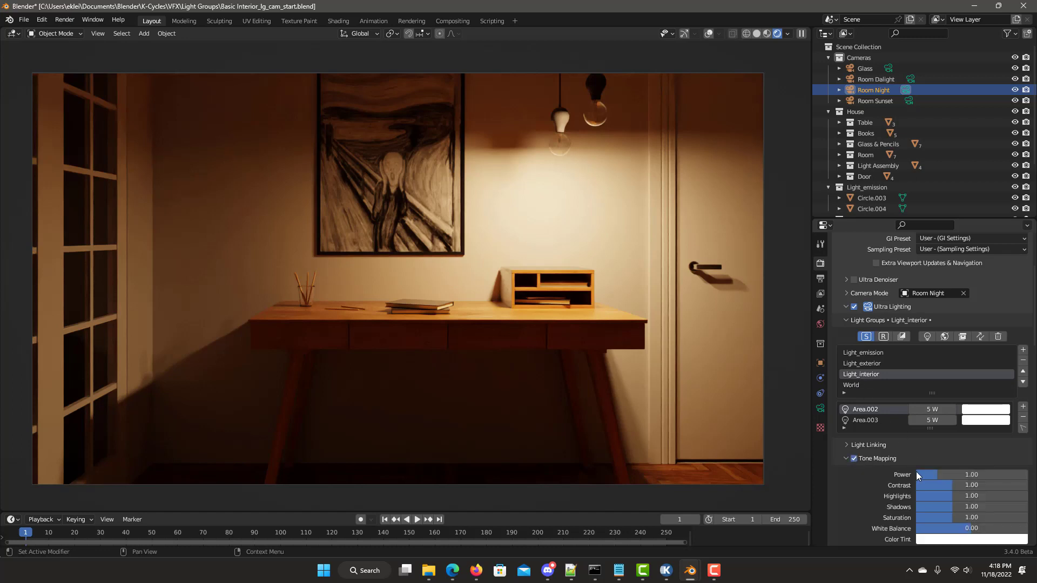
left_click_drag(930, 475, 942, 475)
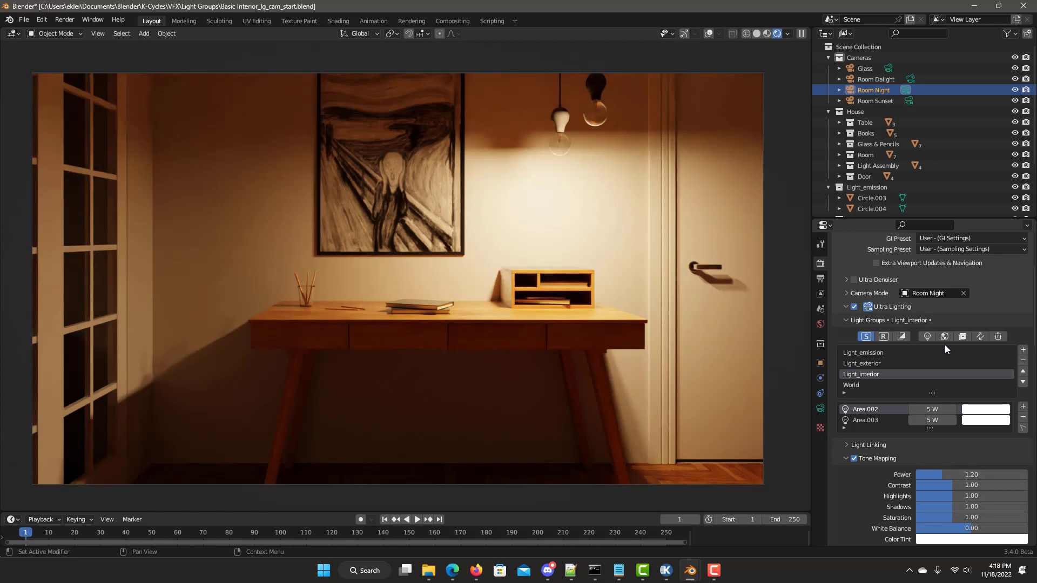
left_click(866, 337)
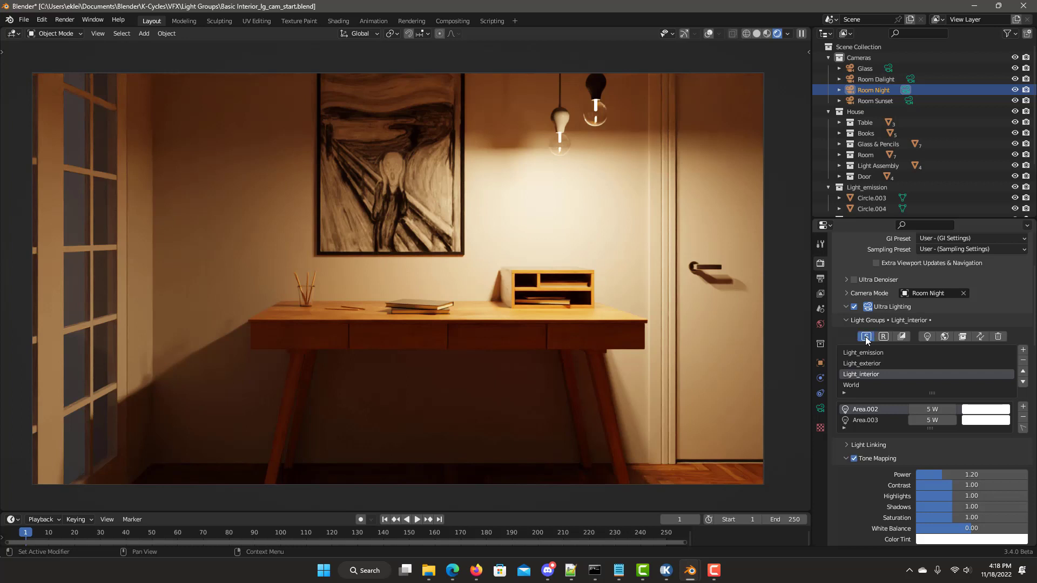
Step: Select the World light group and enable its tone mapping at power 0.50
left_click(856, 384)
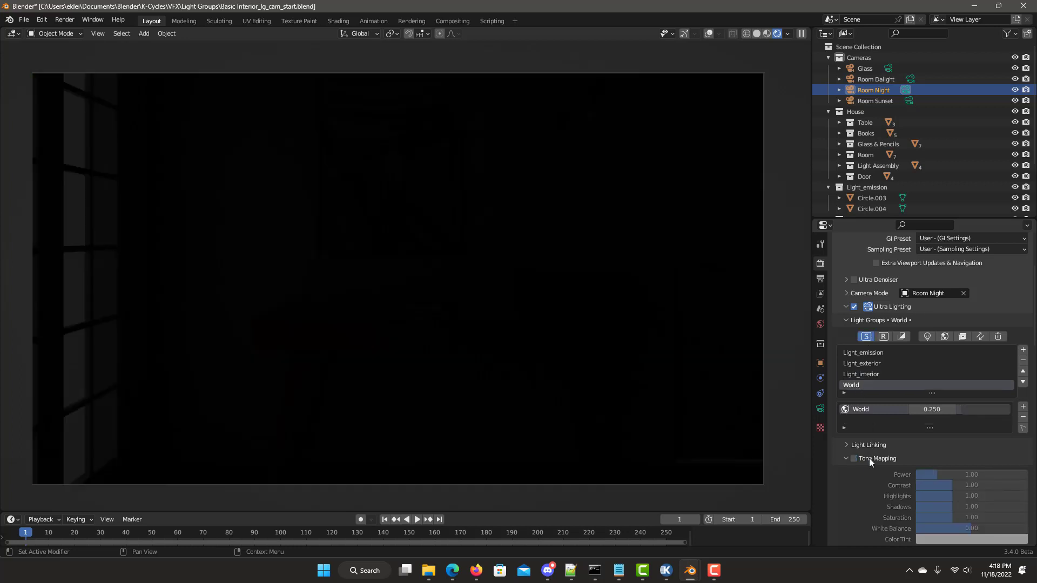
left_click(854, 458)
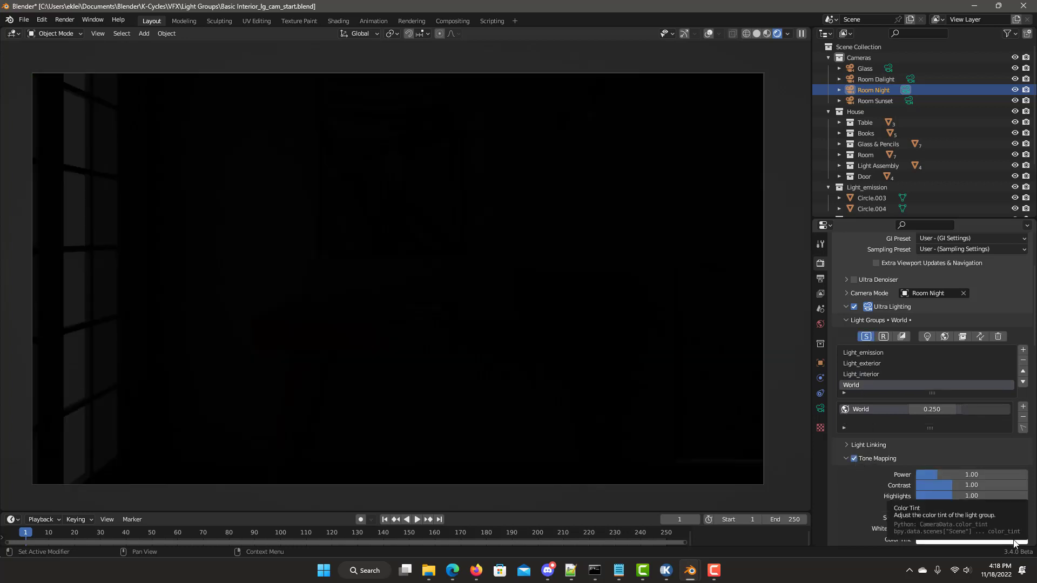
double_click(960, 475)
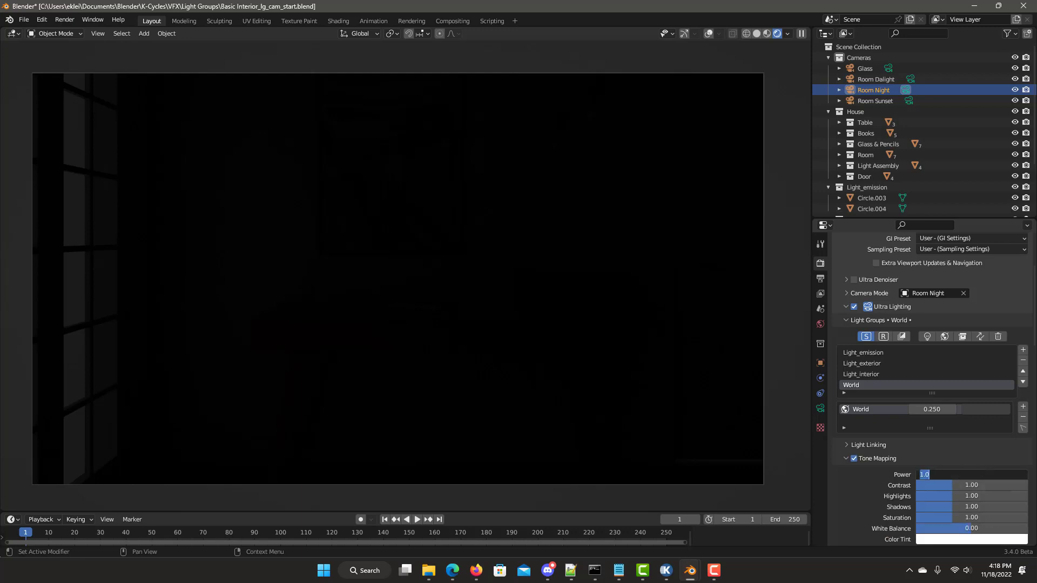
type(".5")
key("Return")
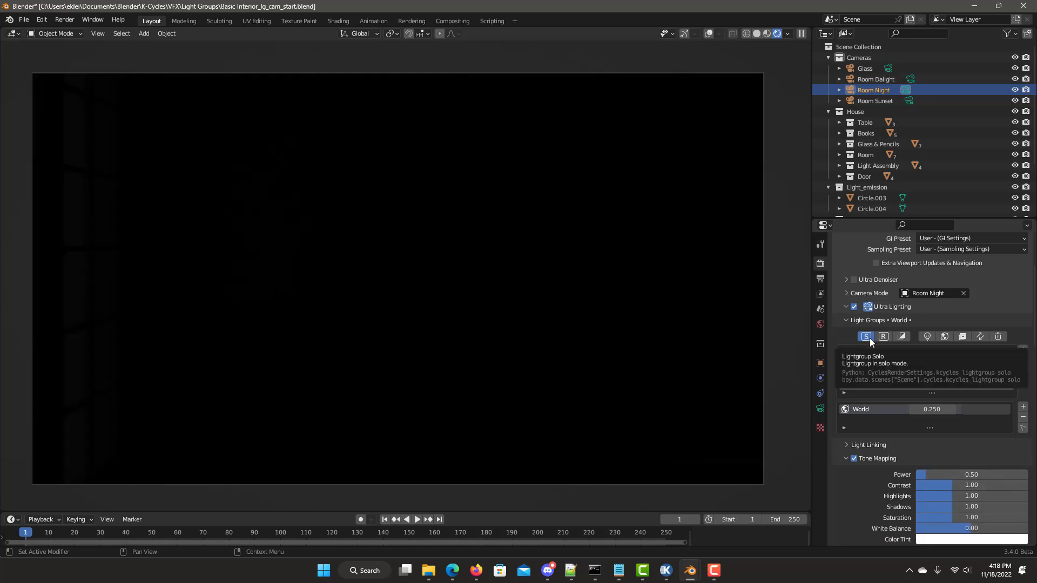
scroll(904, 369, "down", 4)
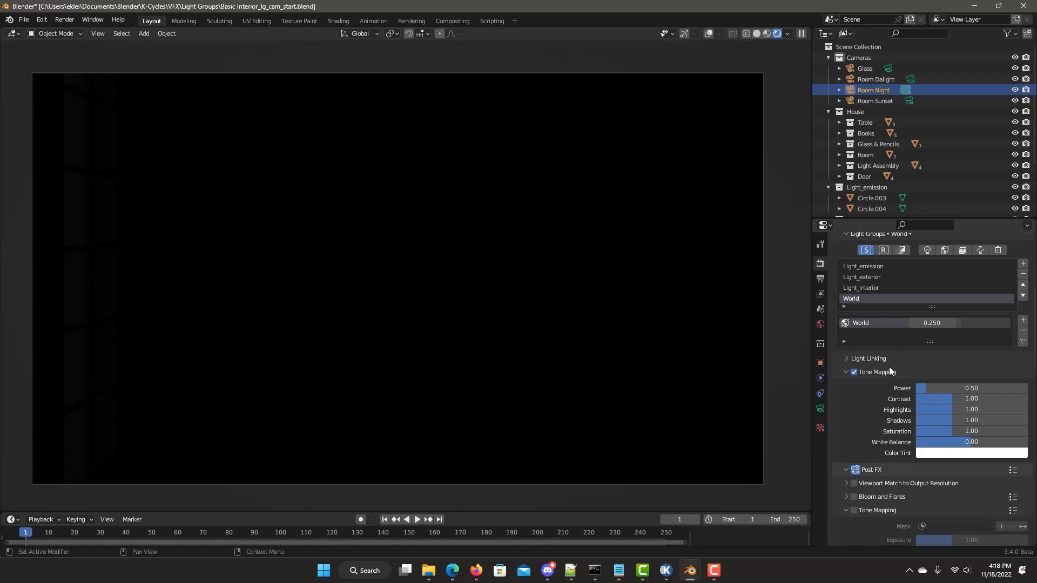
scroll(862, 368, "down", 4)
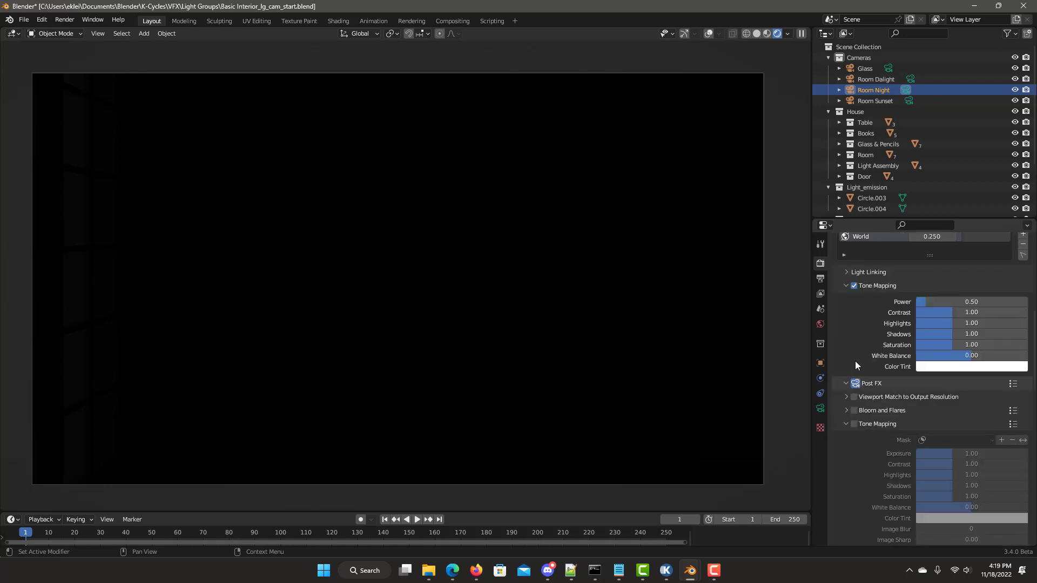
scroll(854, 361, "down", 2)
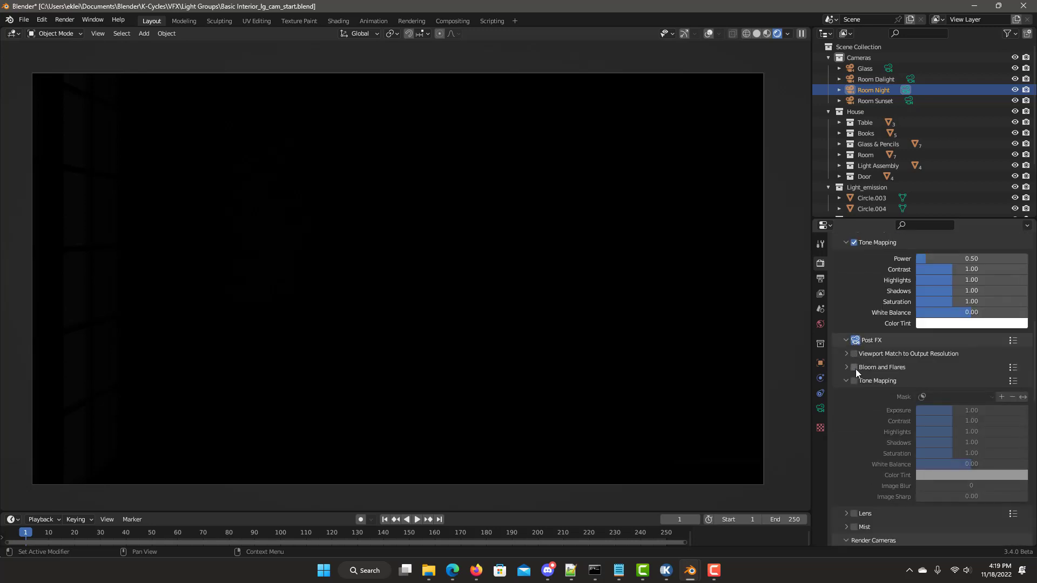
scroll(851, 367, "up", 11)
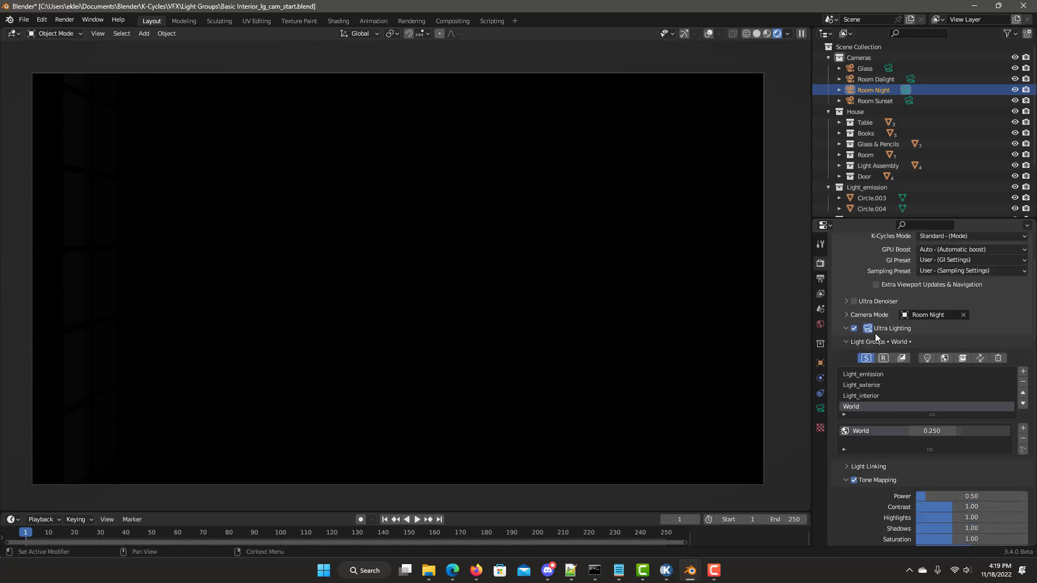
scroll(891, 361, "down", 13)
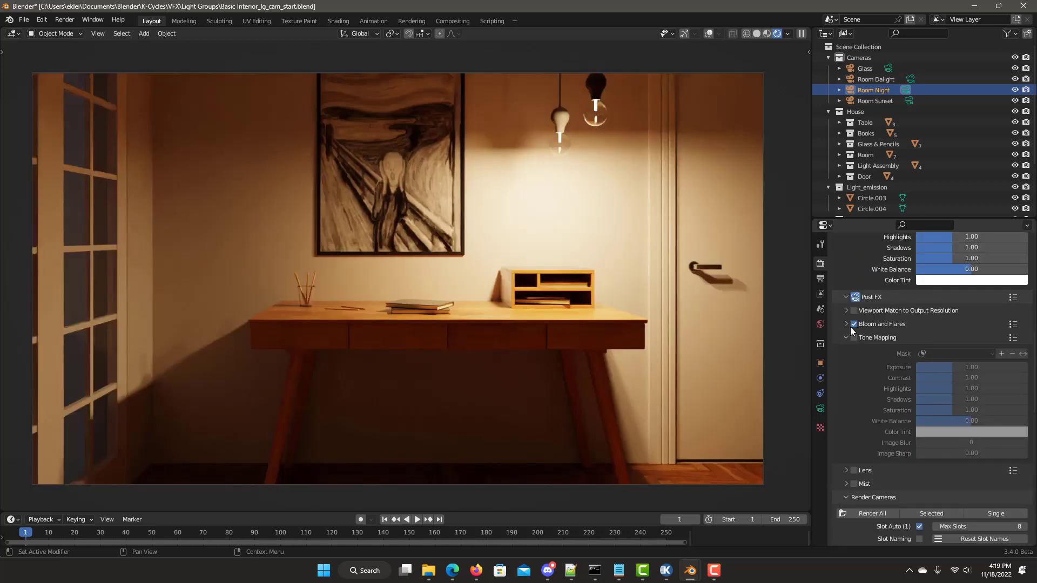
Step: Enable Bloom and Flares, mask it to bulb Sphere.003, and turn on Wide Soft spread
left_click(853, 324)
left_click(846, 324)
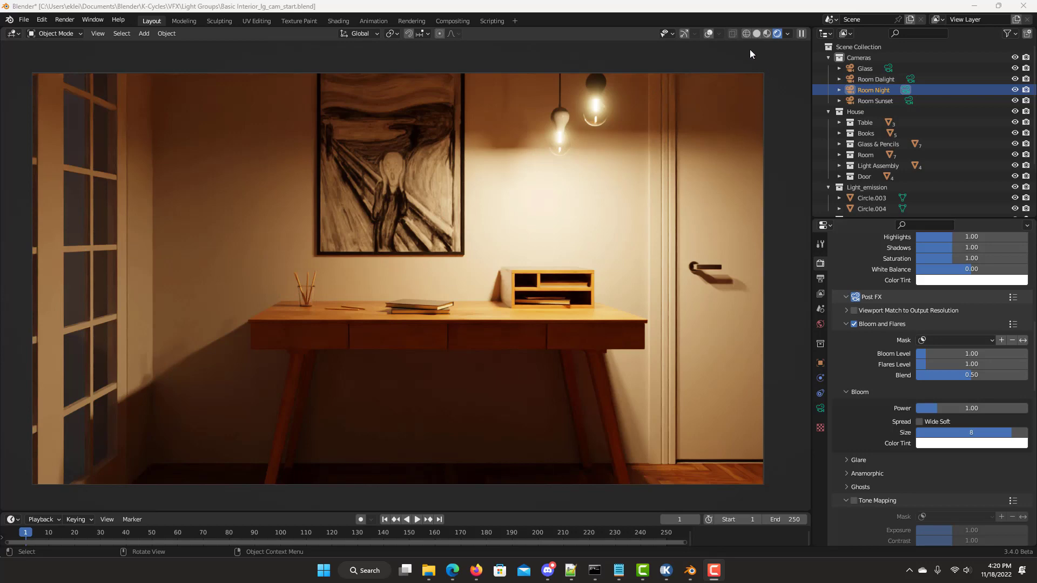
left_click(709, 34)
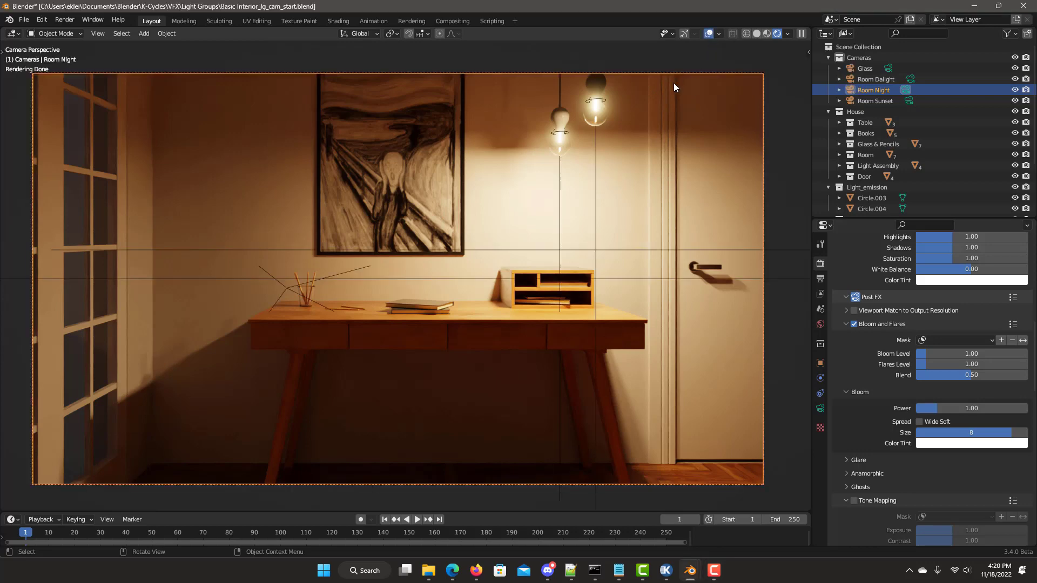
left_click(595, 111)
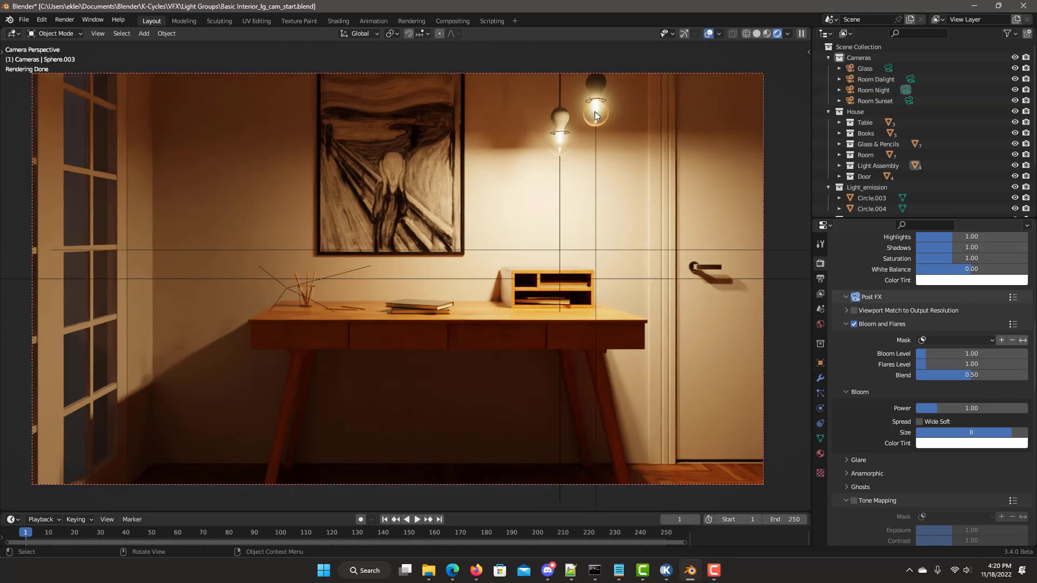
left_click(552, 146, "shift")
type("Sphere.003")
scroll(950, 365, "down", 2)
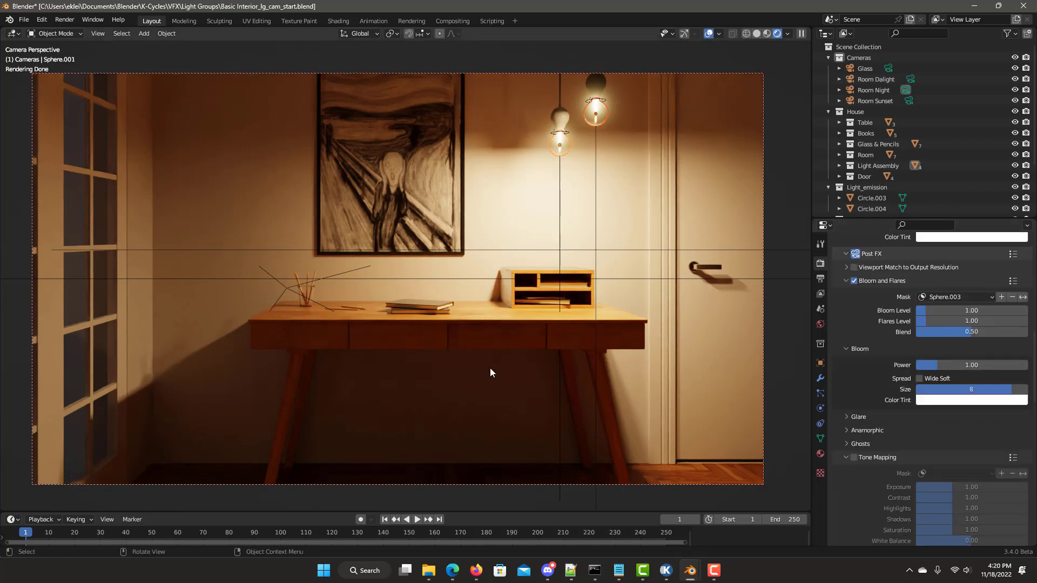
left_click(920, 378)
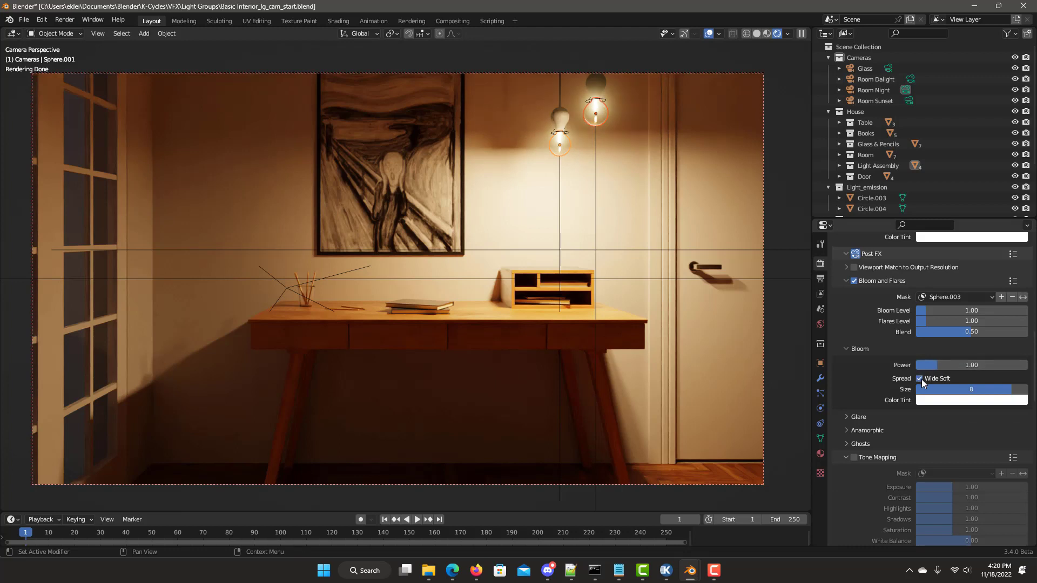
Step: Enable Room Night's Post FX tone mapping with Shadows at 2.00 and White Balance at -0.20
scroll(921, 379, "down", 3)
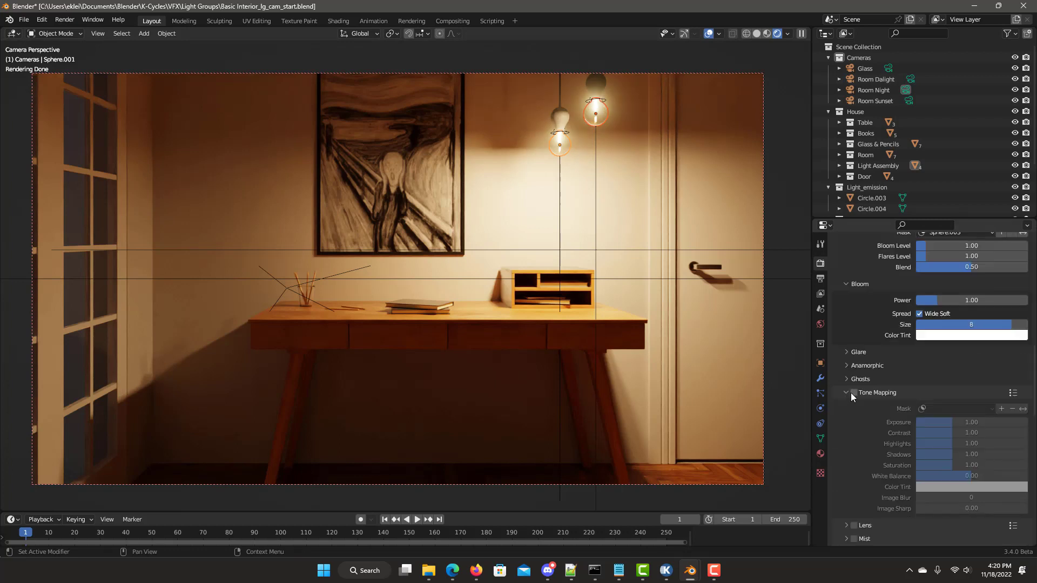
left_click(852, 393)
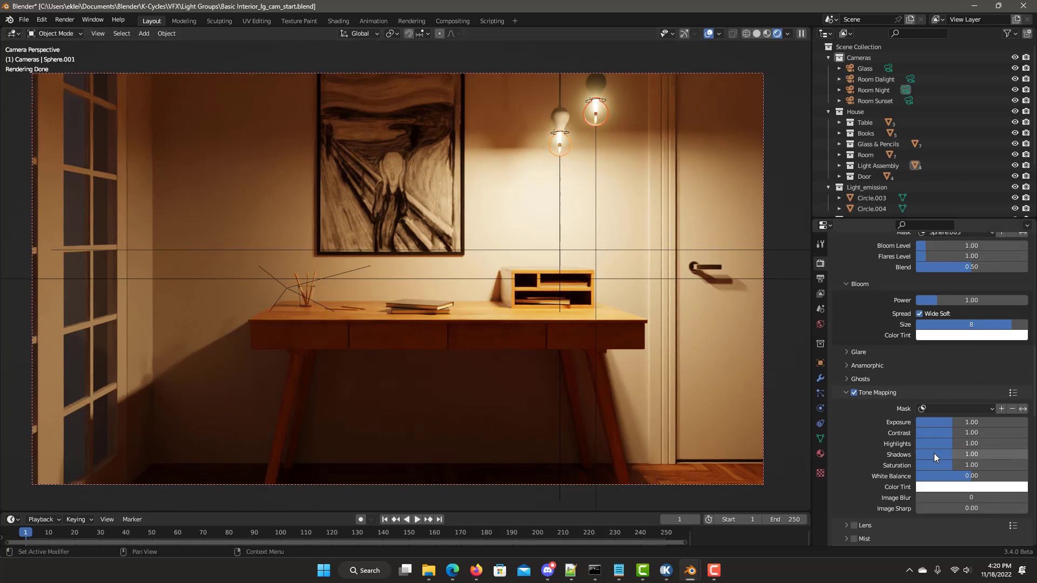
left_click_drag(934, 453, 972, 454)
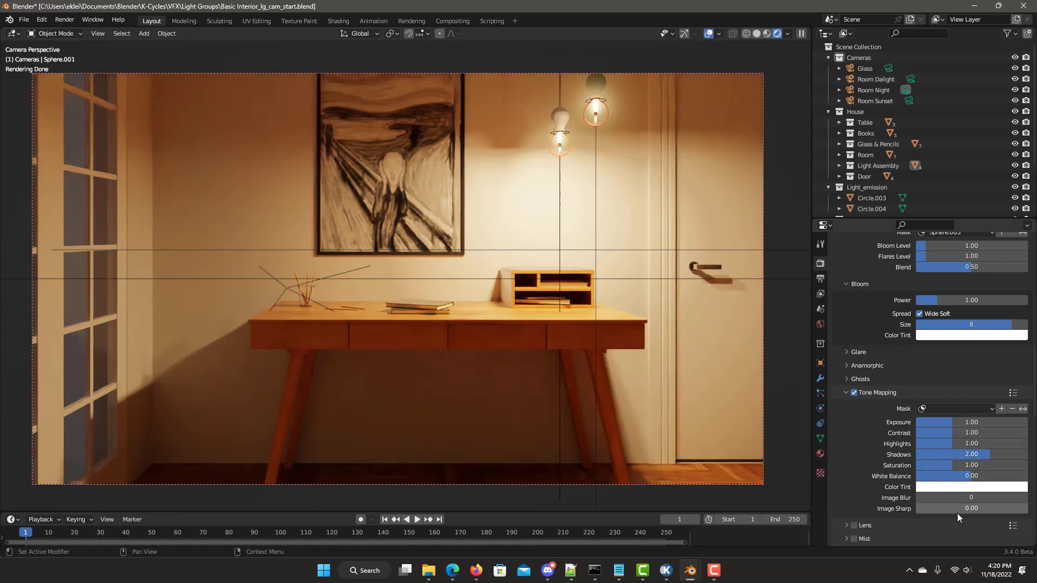
left_click(950, 475)
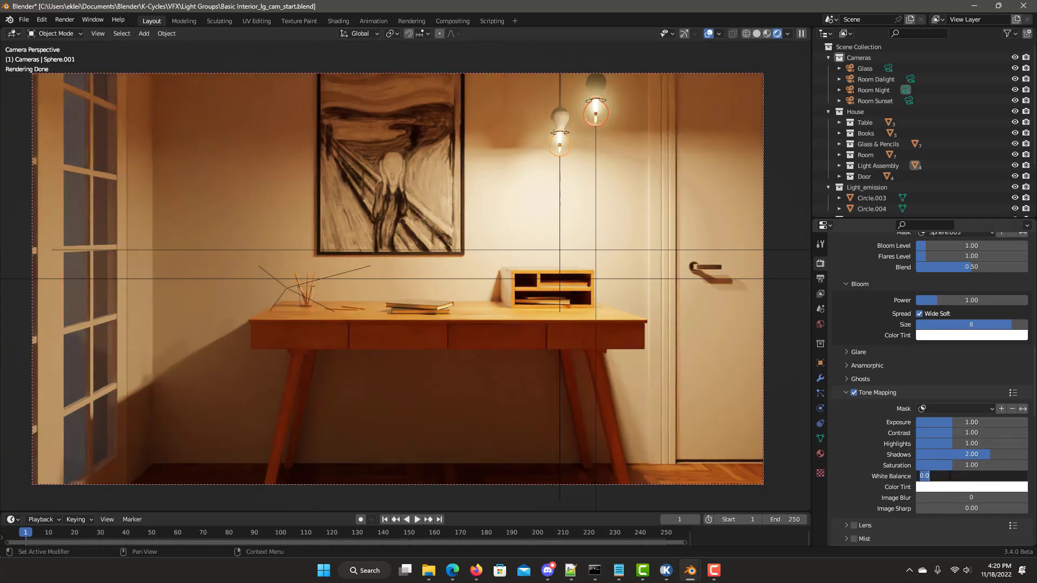
type("-.2")
key("Return")
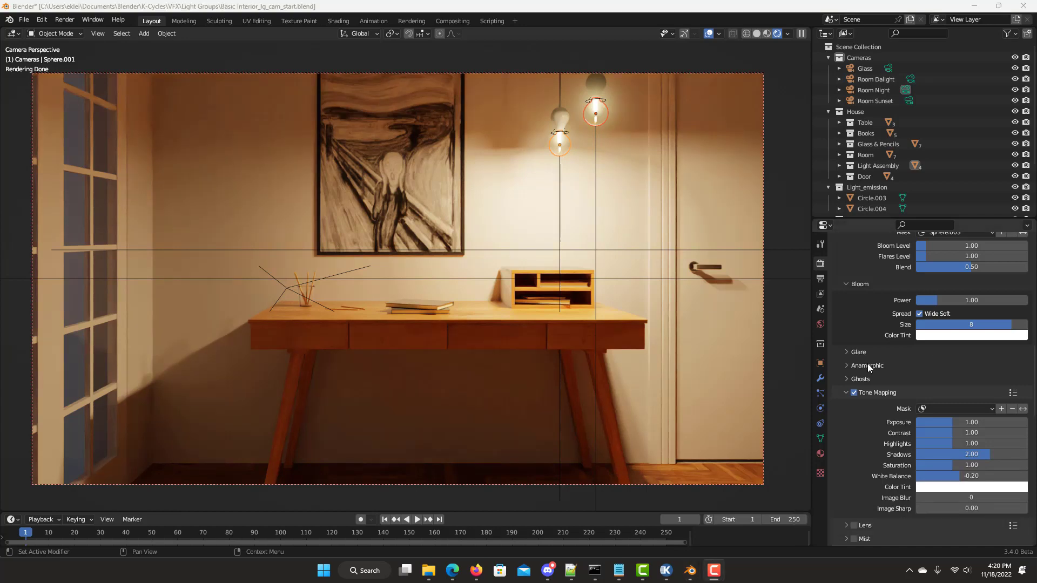
scroll(867, 364, "up", 10)
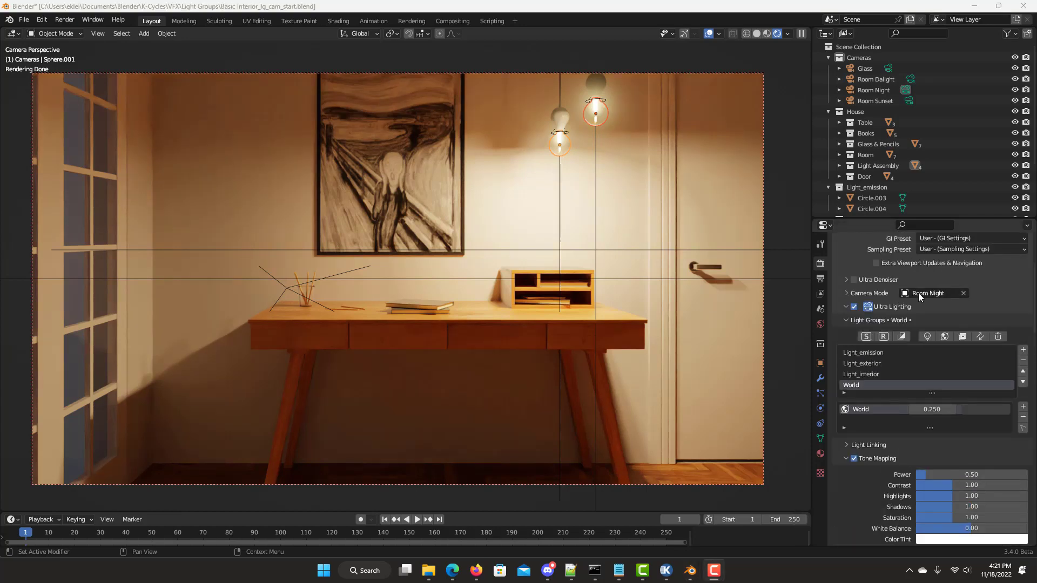
Step: Preview the Room Sunset, Room Dalight and Room Night cameras, ending with Room Sunset active
left_click(922, 292)
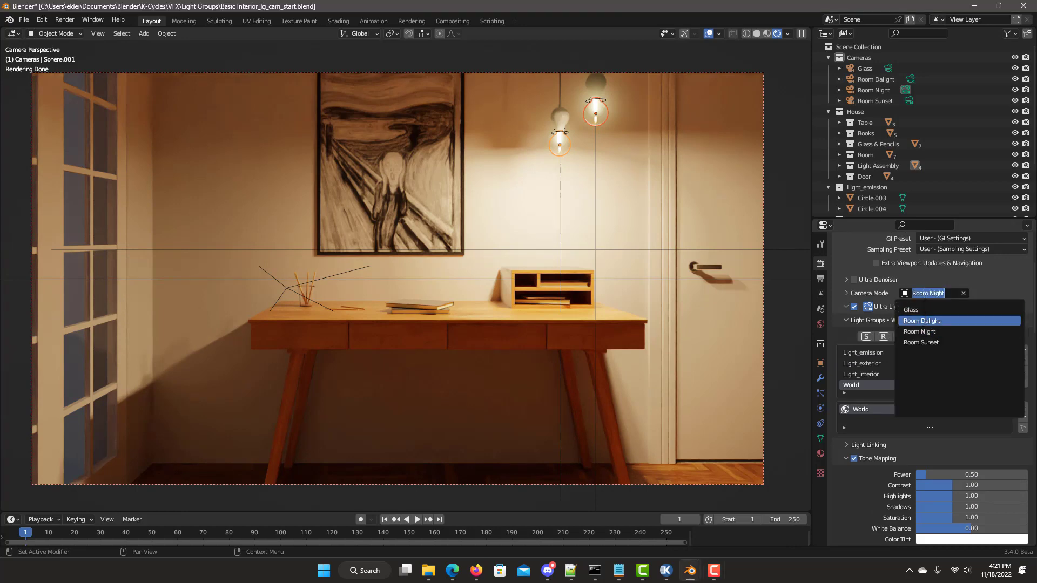
left_click(924, 342)
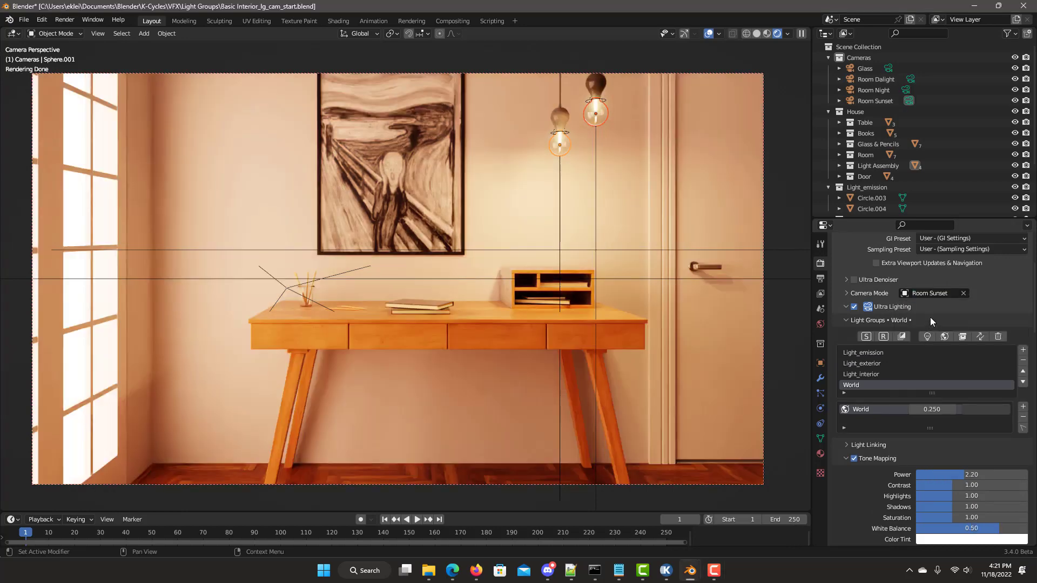
left_click(930, 294)
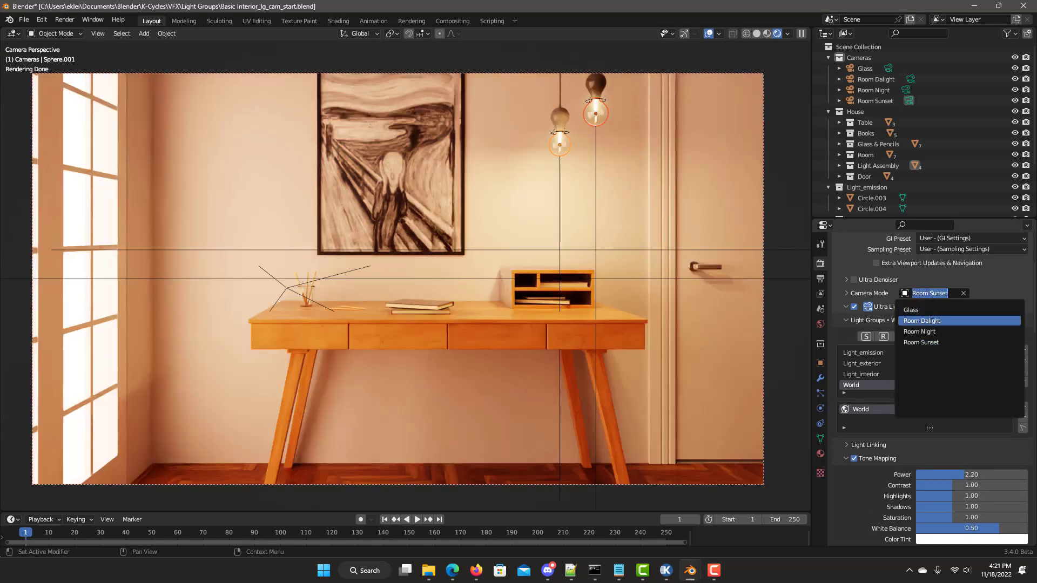
left_click(924, 321)
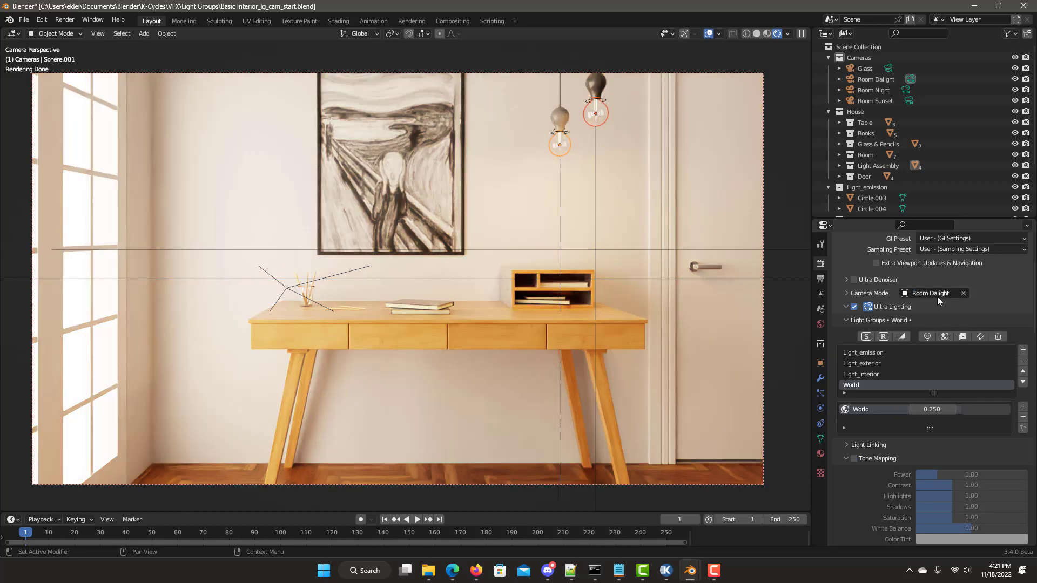
left_click(937, 296)
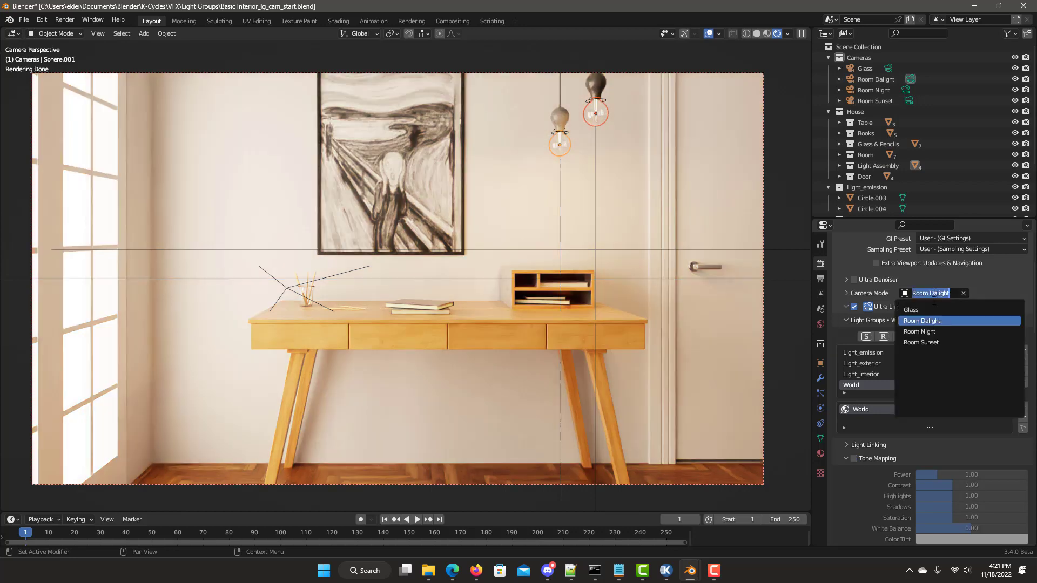
left_click(927, 331)
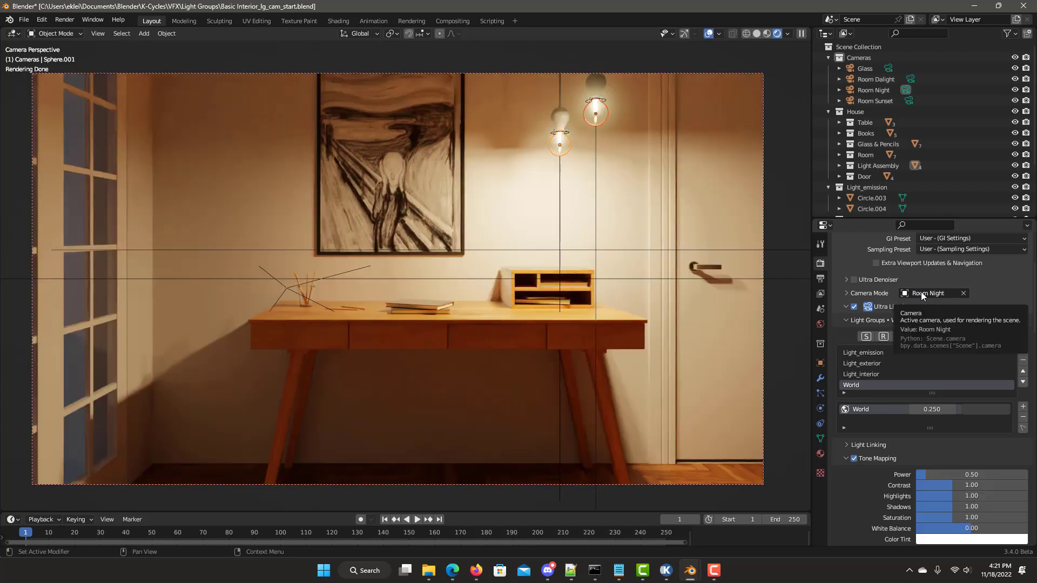
left_click(921, 291)
left_click(926, 337)
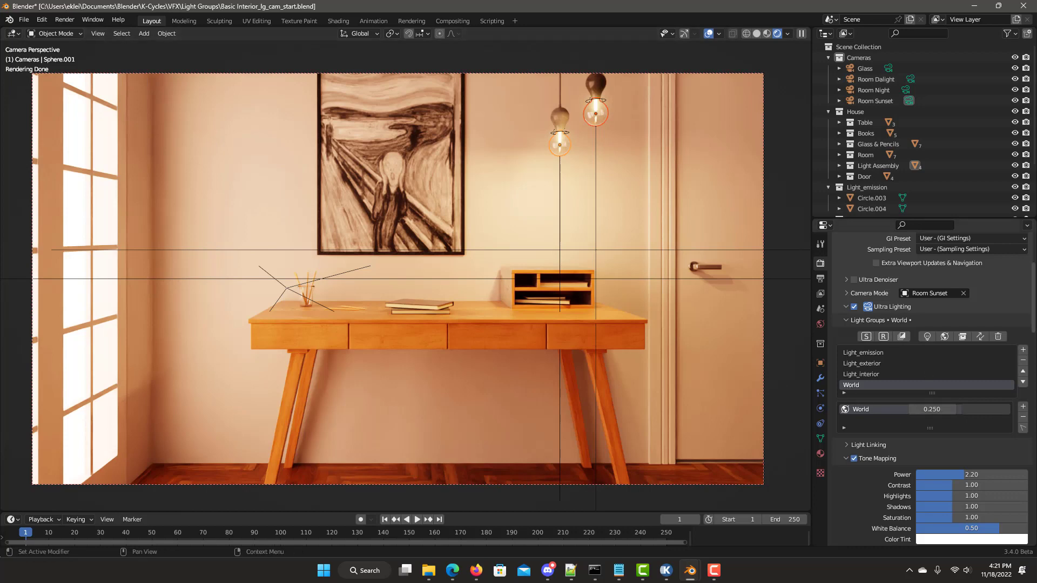
scroll(919, 347, "down", 4)
scroll(982, 303, "up", 5)
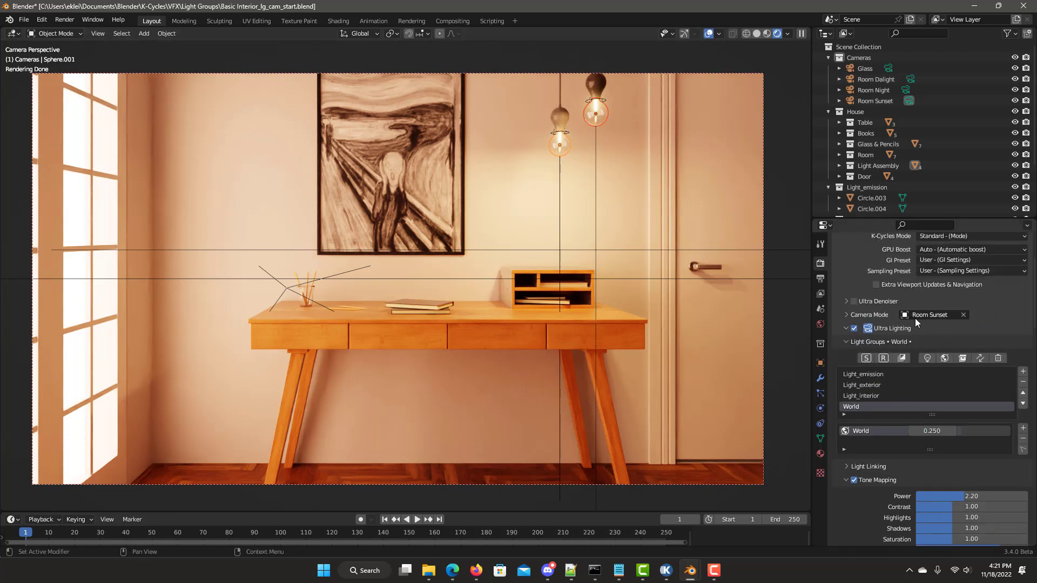
Step: Select all three room cameras in the Outliner, from Room Dalight through Room Sunset
left_click(861, 79)
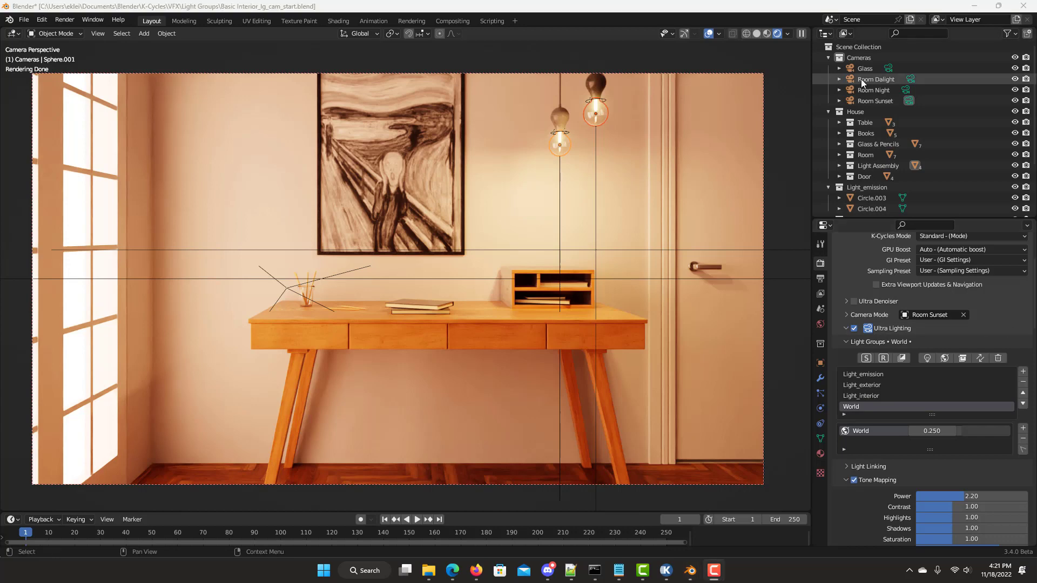
left_click(864, 99, "shift")
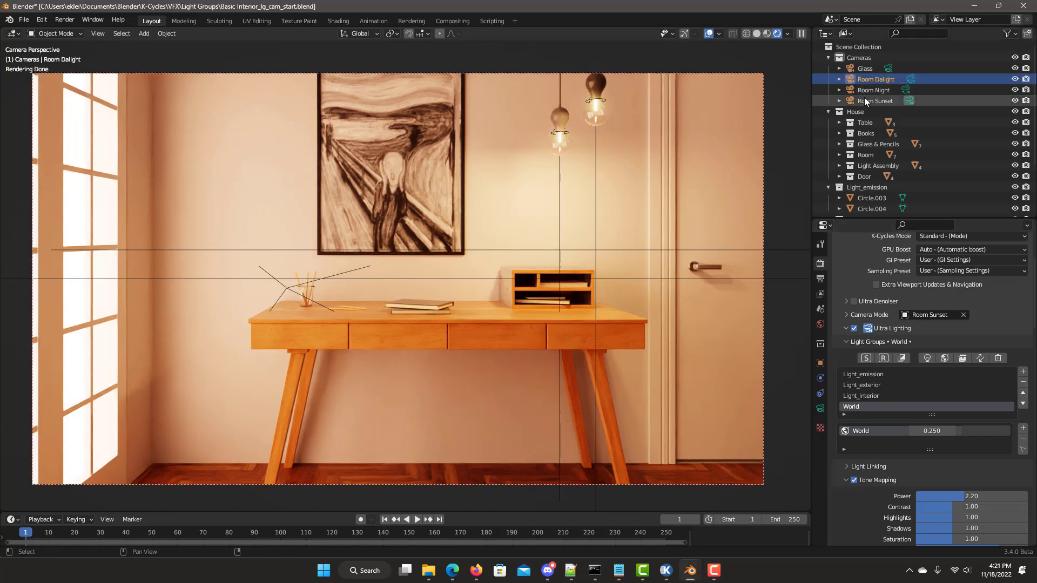
scroll(892, 320, "down", 10)
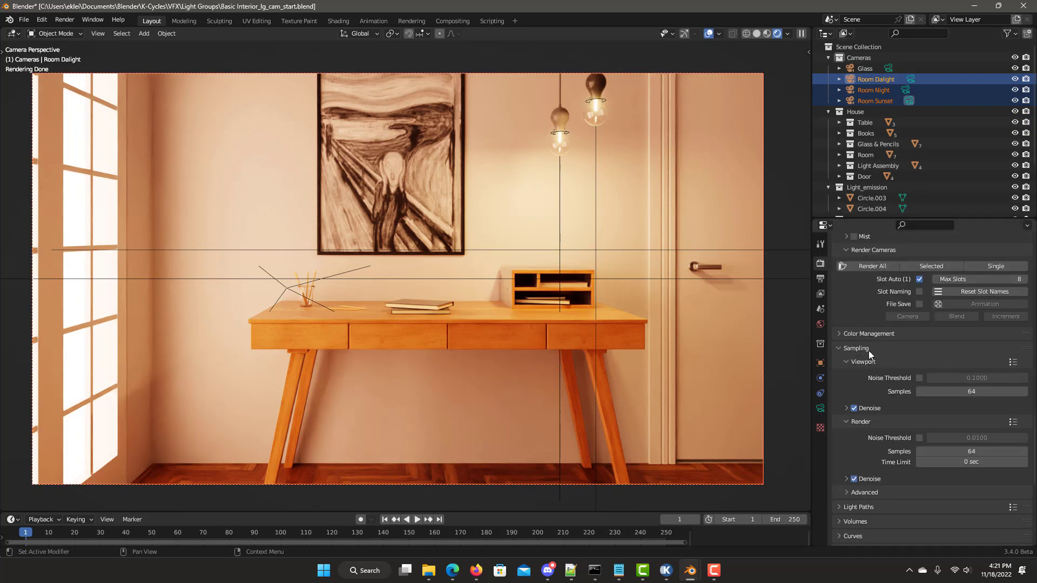
scroll(864, 324, "up", 2)
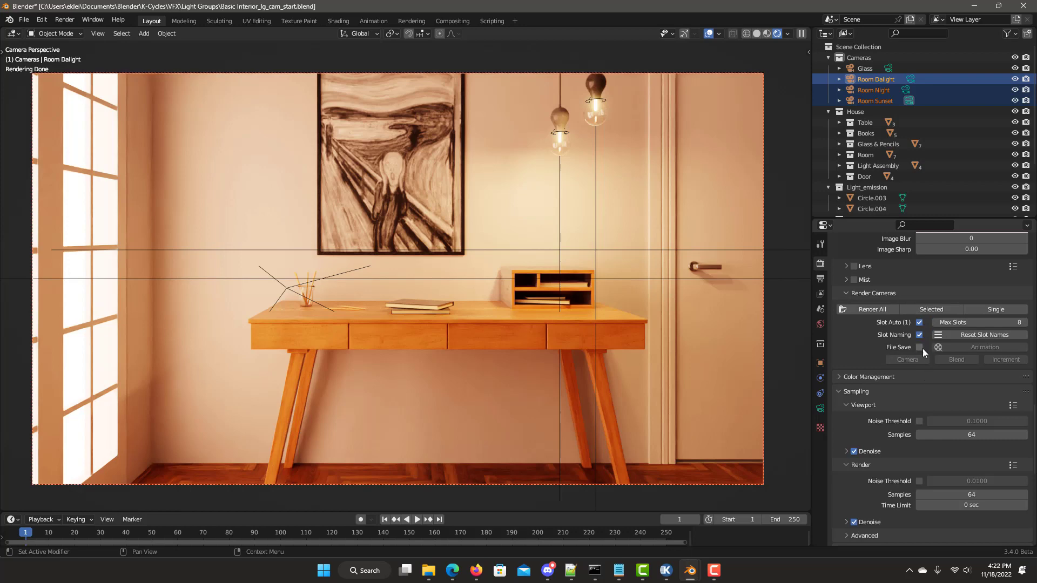
Step: Render all room cameras into named slots and review the Night, Dalight and Sunset results
left_click(922, 309)
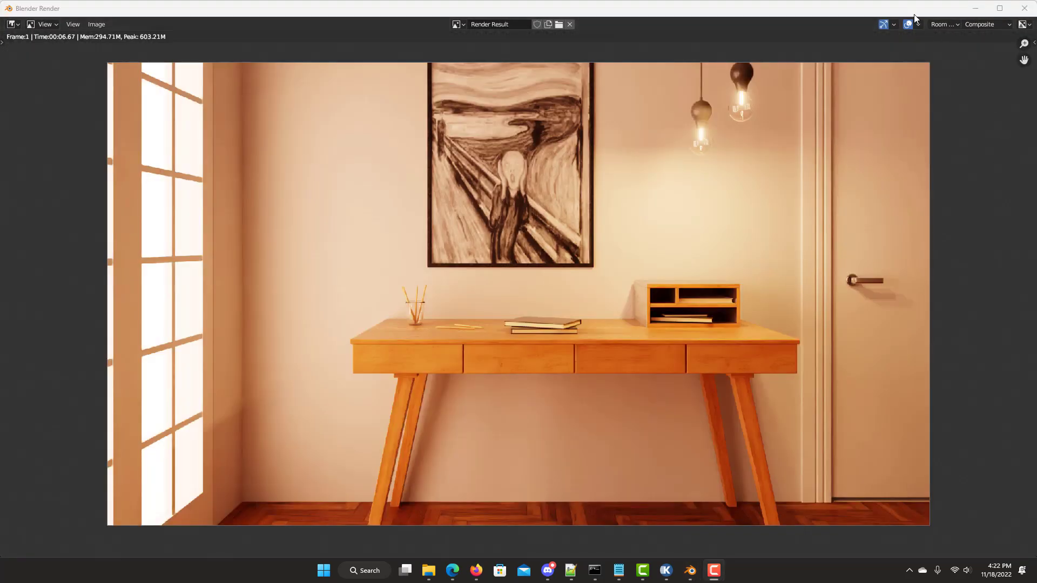
left_click(912, 11)
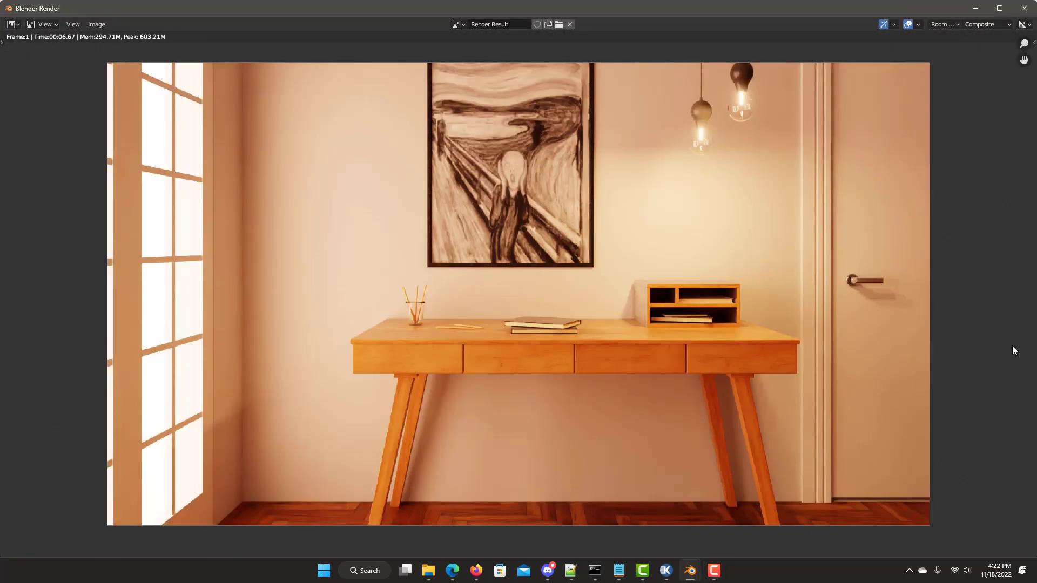
key("n")
left_click(1030, 71)
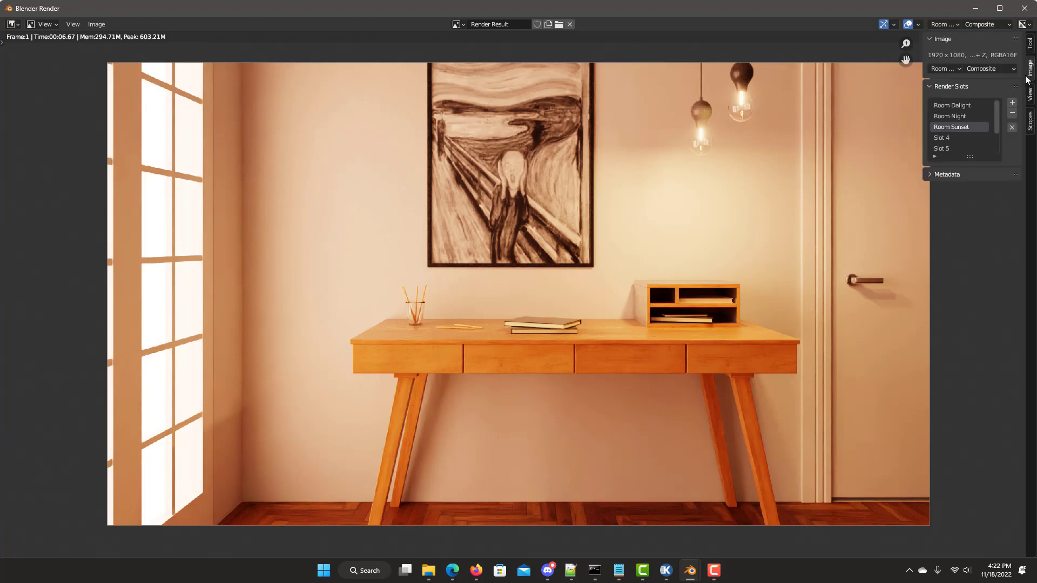
left_click(953, 115)
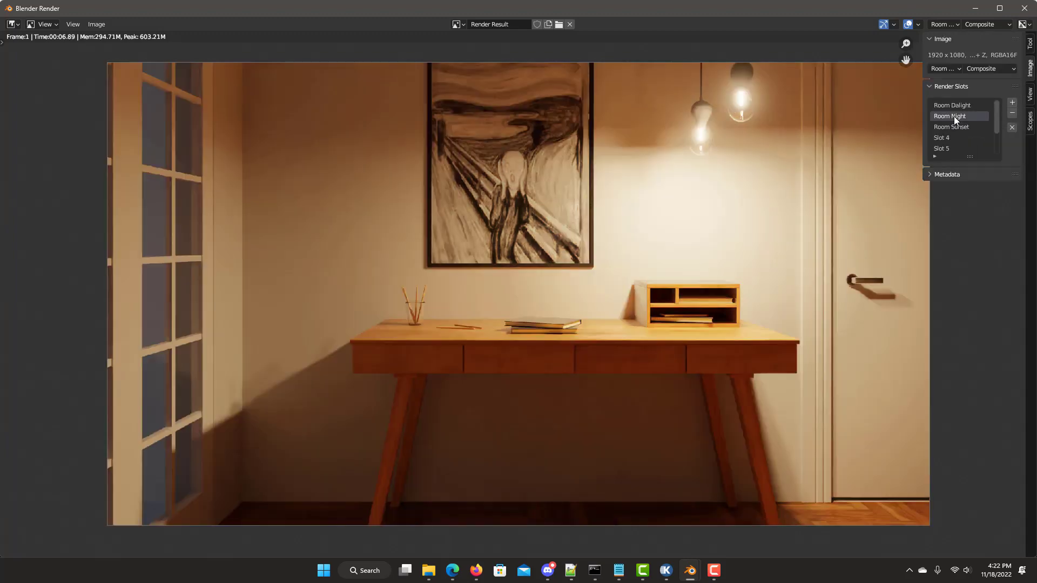
left_click(952, 106)
left_click(952, 116)
left_click(937, 127)
left_click_drag(766, 8, 751, 41)
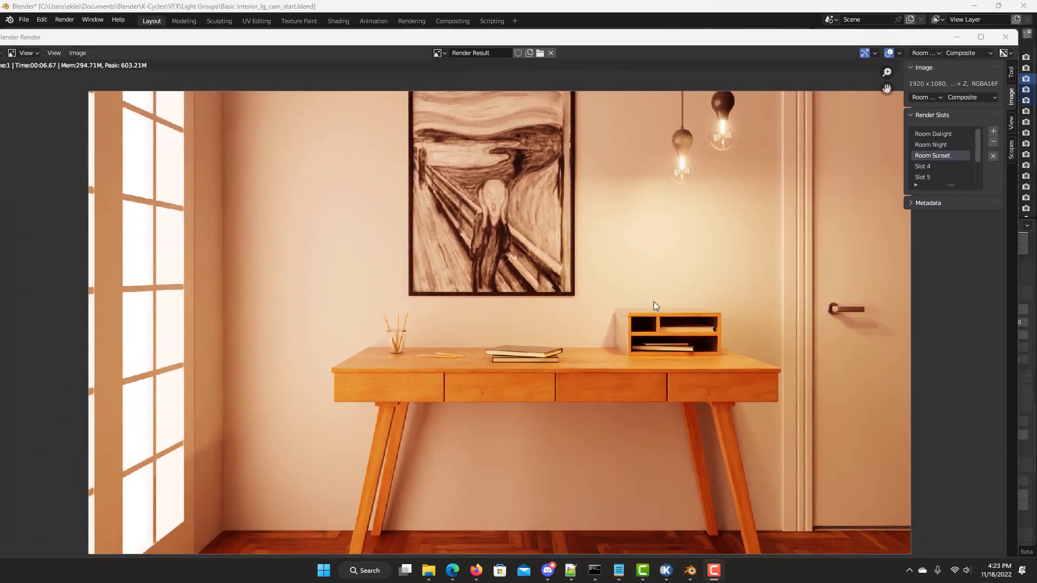